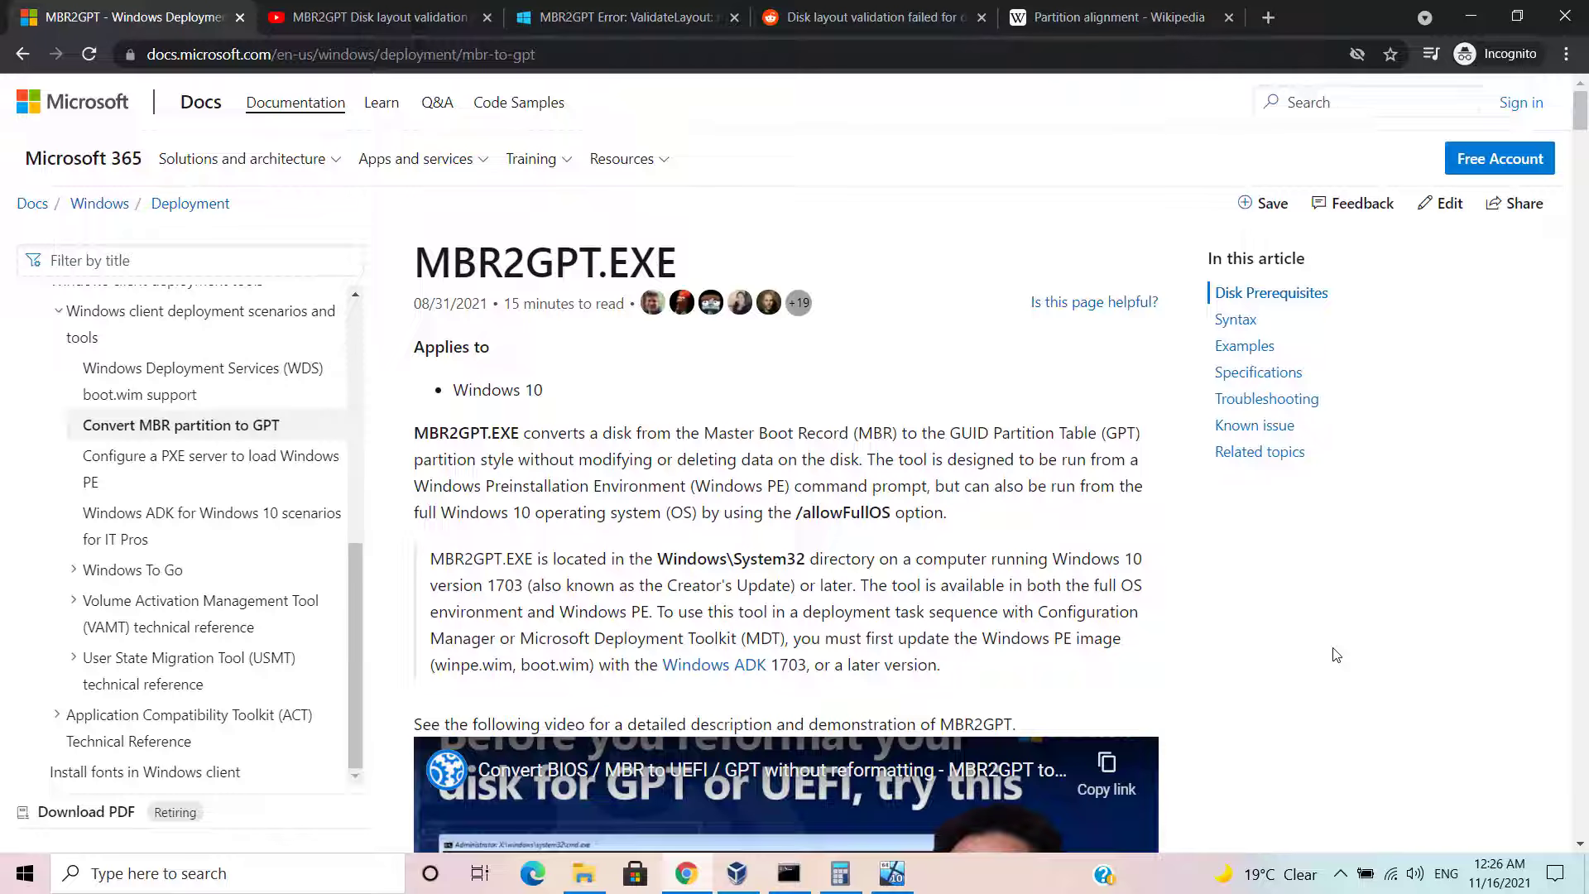
# Step: Scroll through the MBR2GPT.EXE documentation page on Microsoft Docs
pyautogui.scroll(-10, 1336, 654)
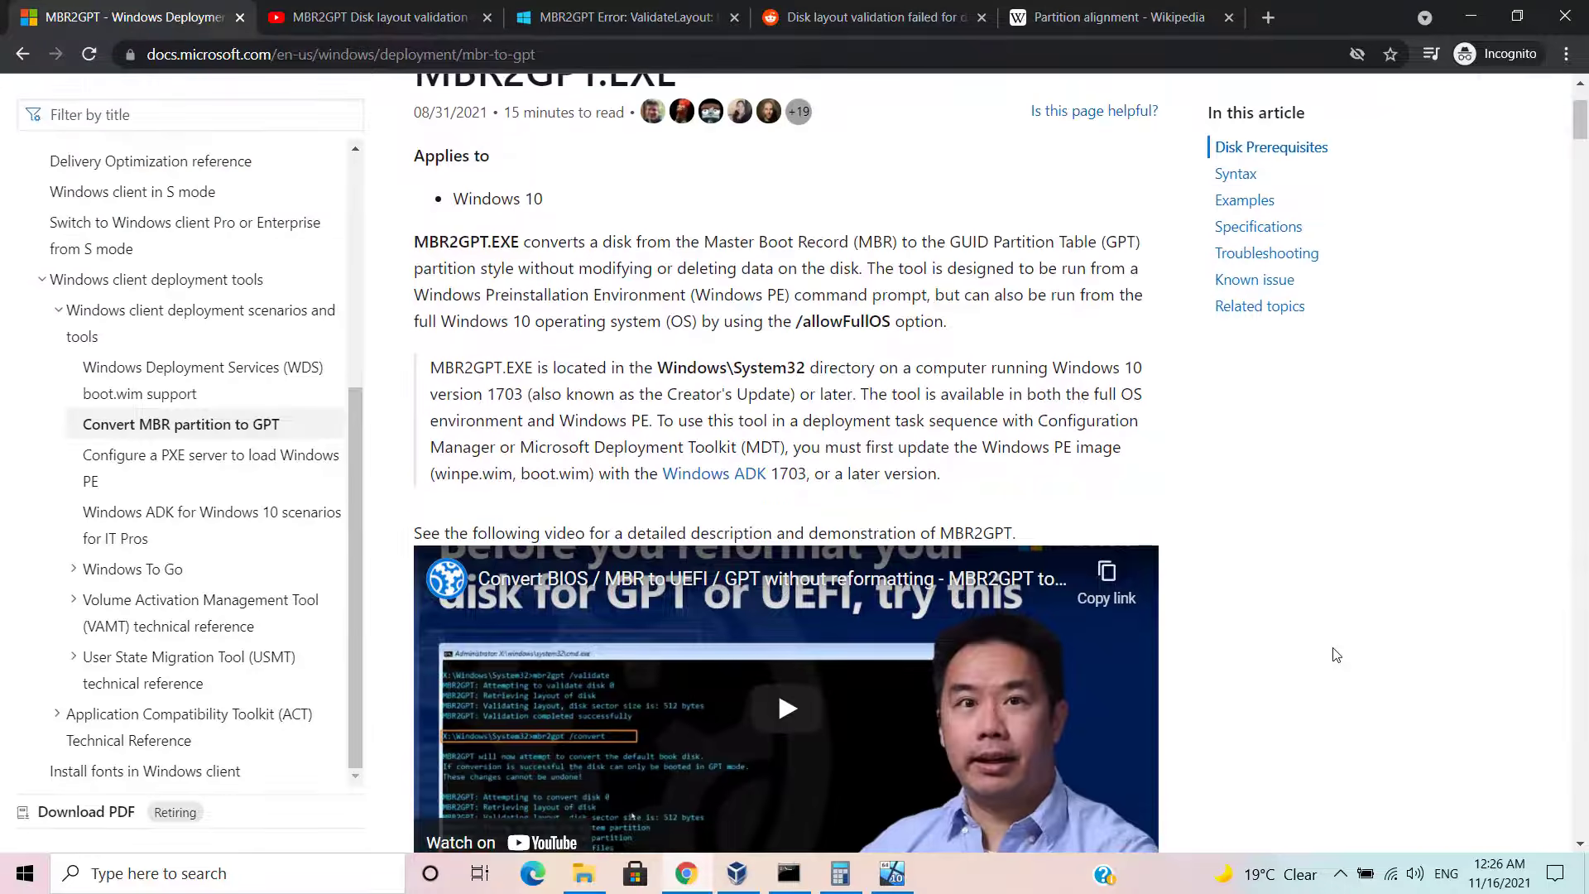
pyautogui.scroll(-6, 1336, 655)
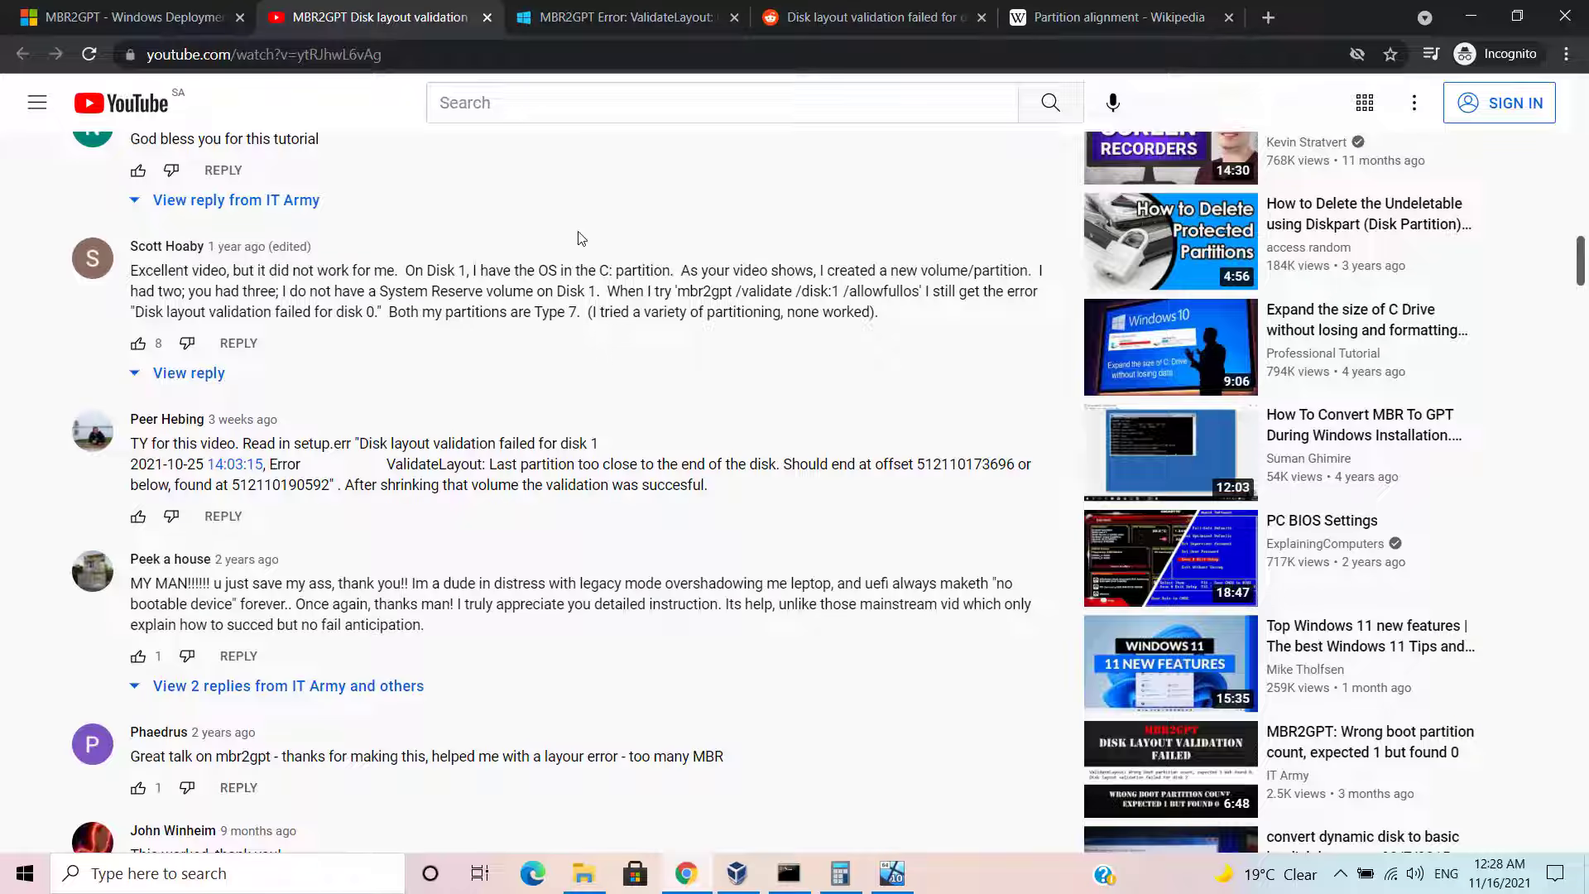
# Step: Switch to the Reddit post 'Disk layout validation failed for disk 0'
pyautogui.click(612, 16)
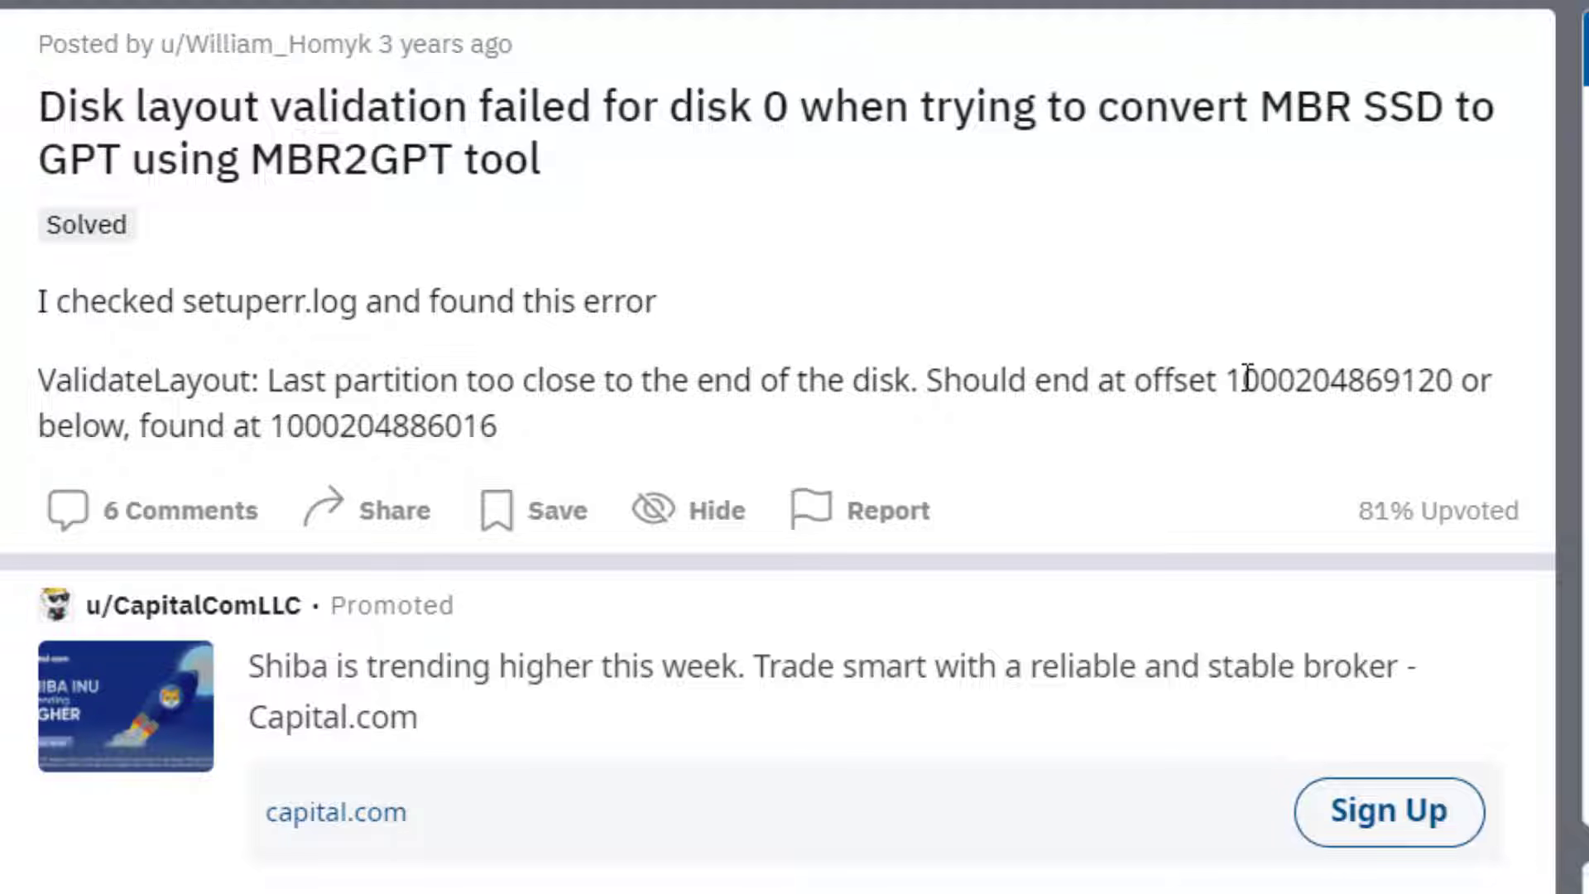
pyautogui.doubleClick(1282, 379)
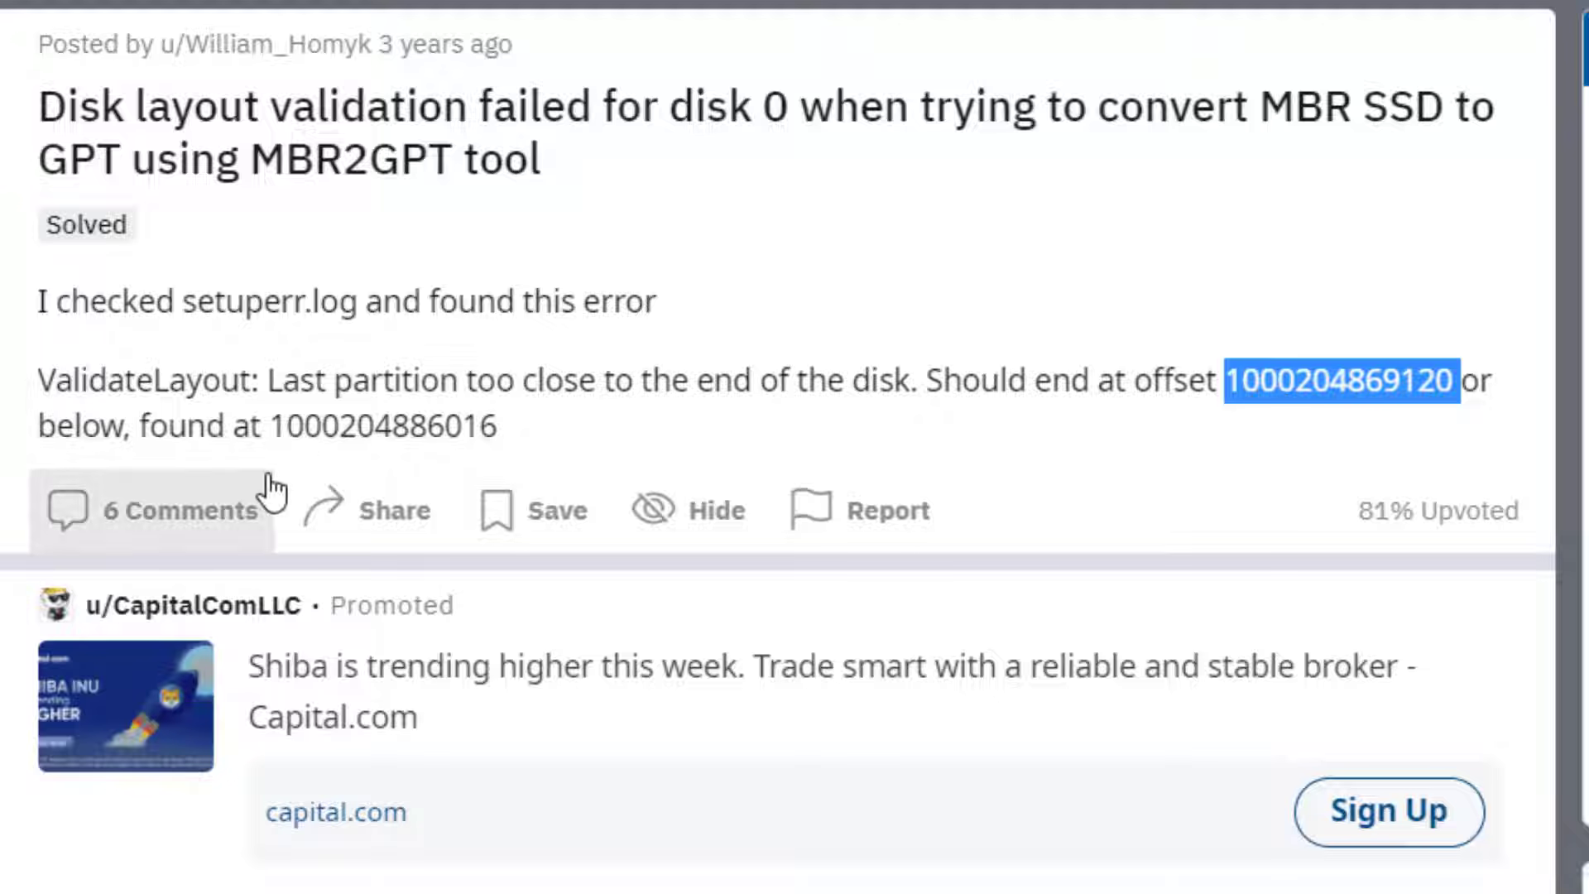
pyautogui.doubleClick(364, 426)
pyautogui.click(732, 430)
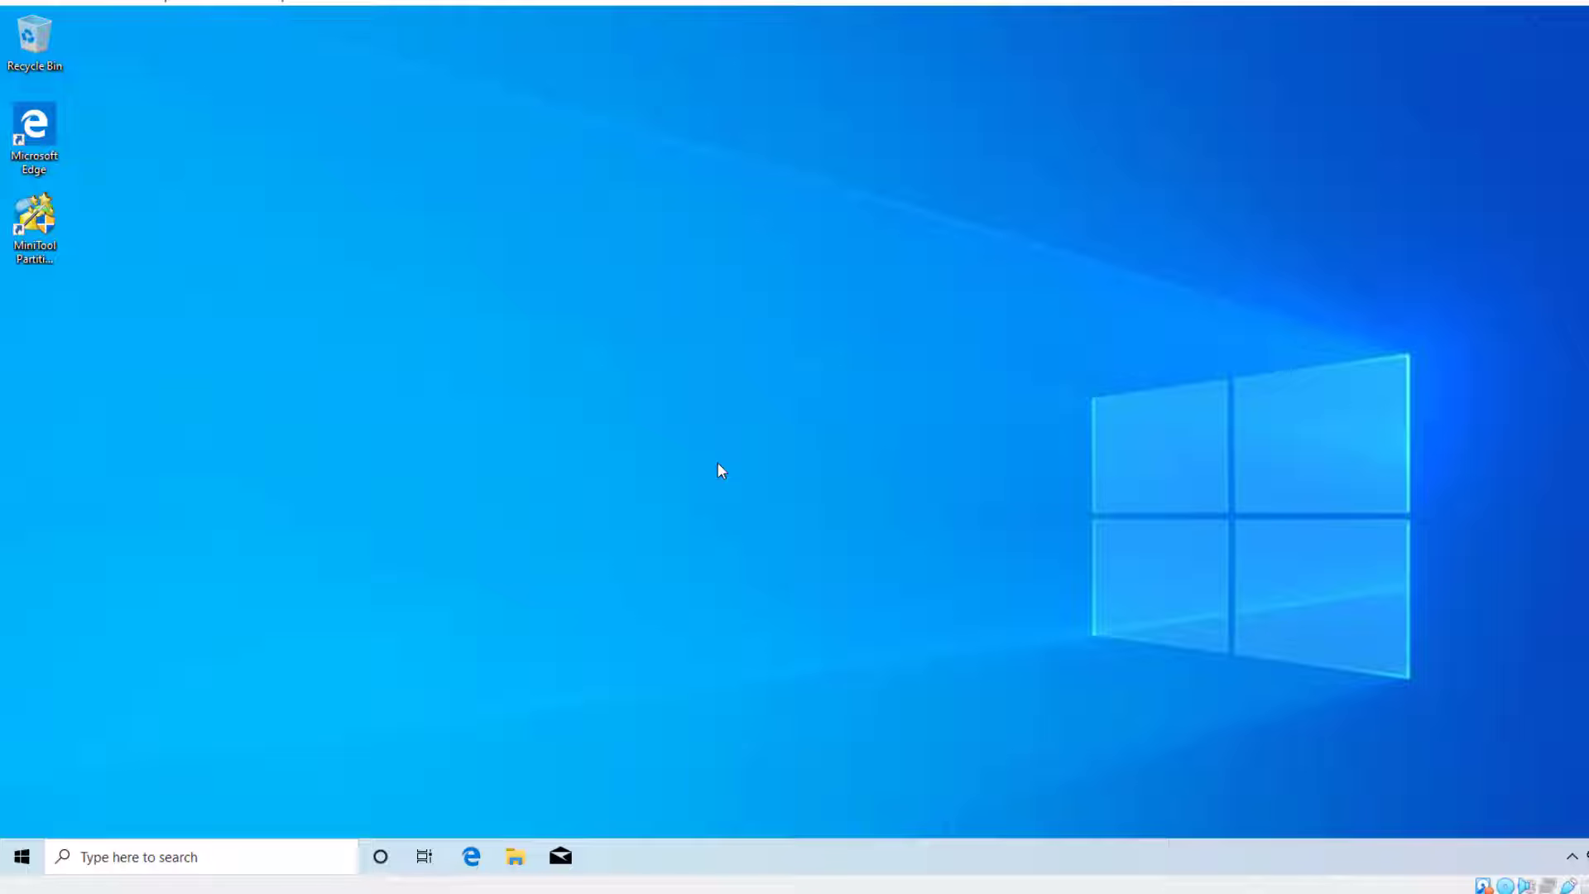
pyautogui.click(17, 861)
pyautogui.rightClick(16, 862)
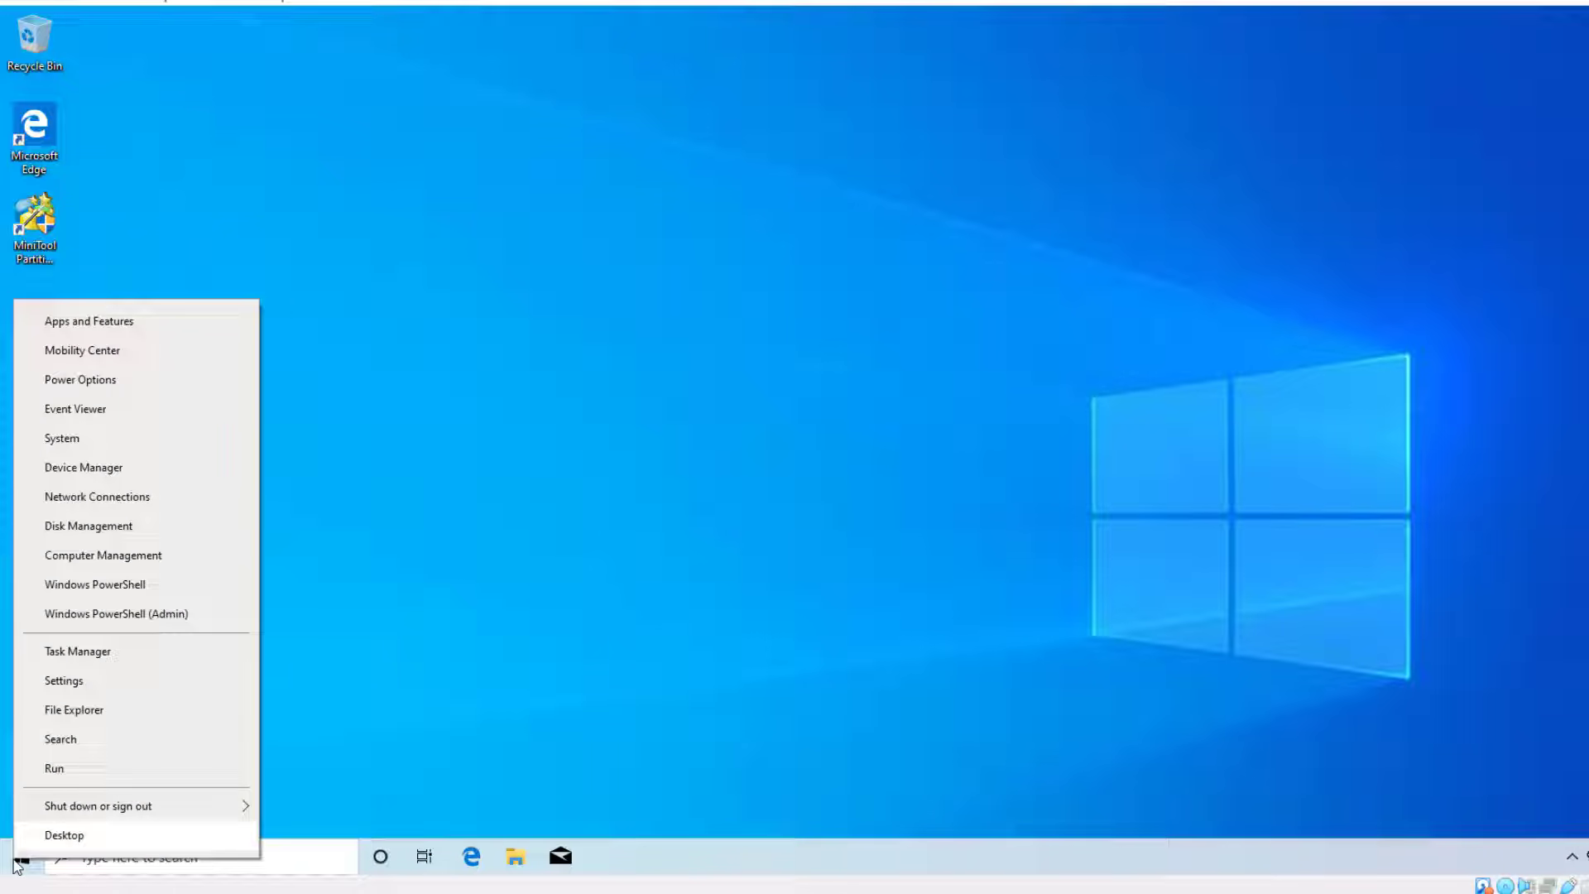
pyautogui.click(94, 527)
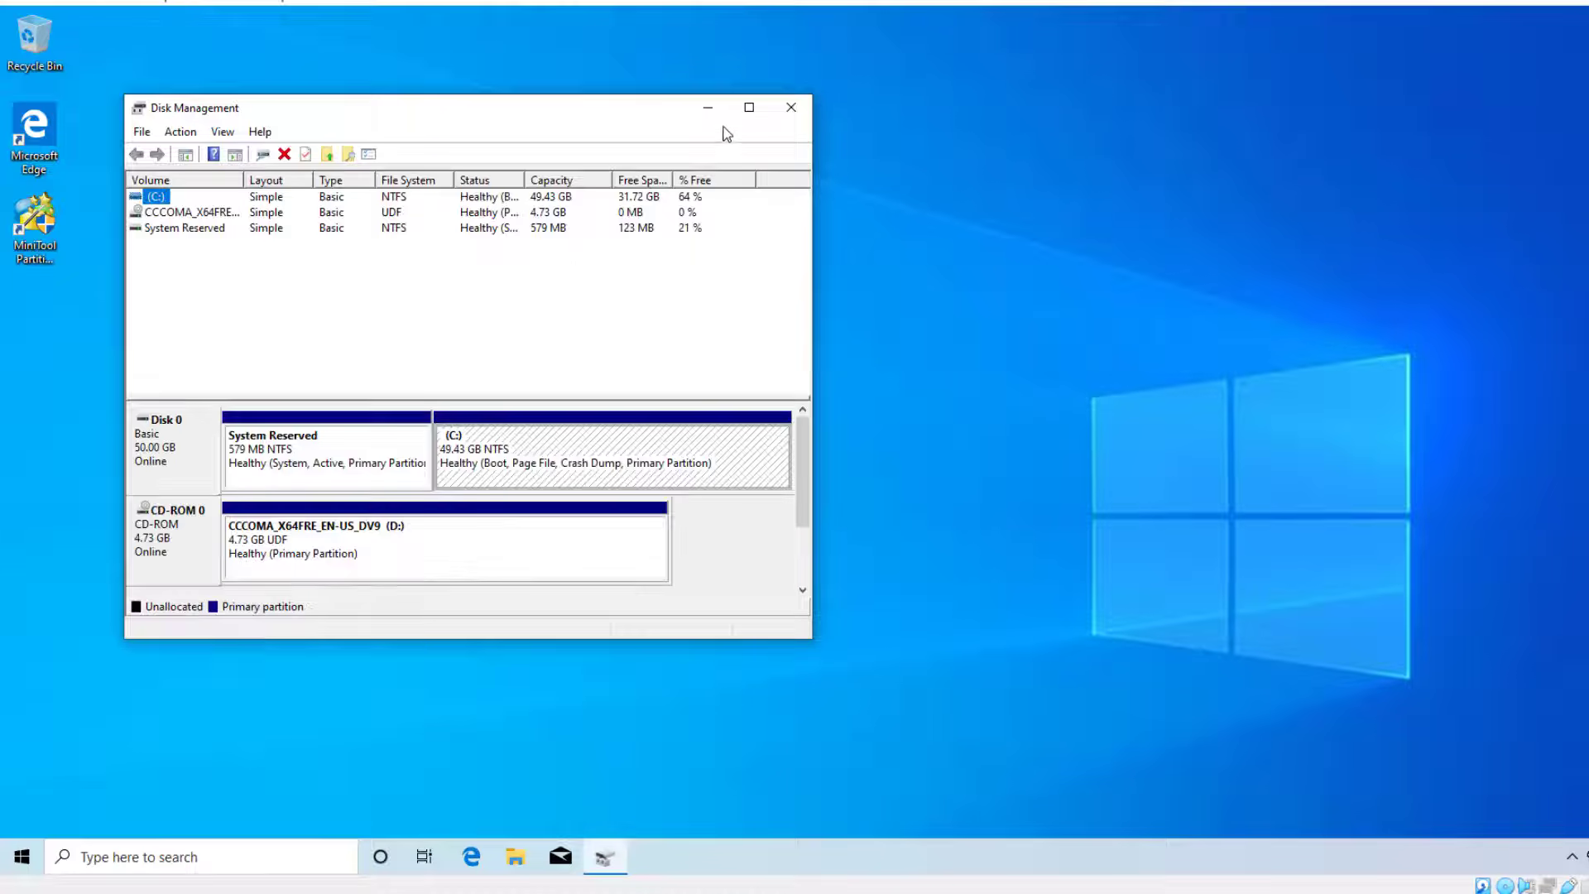
pyautogui.click(749, 108)
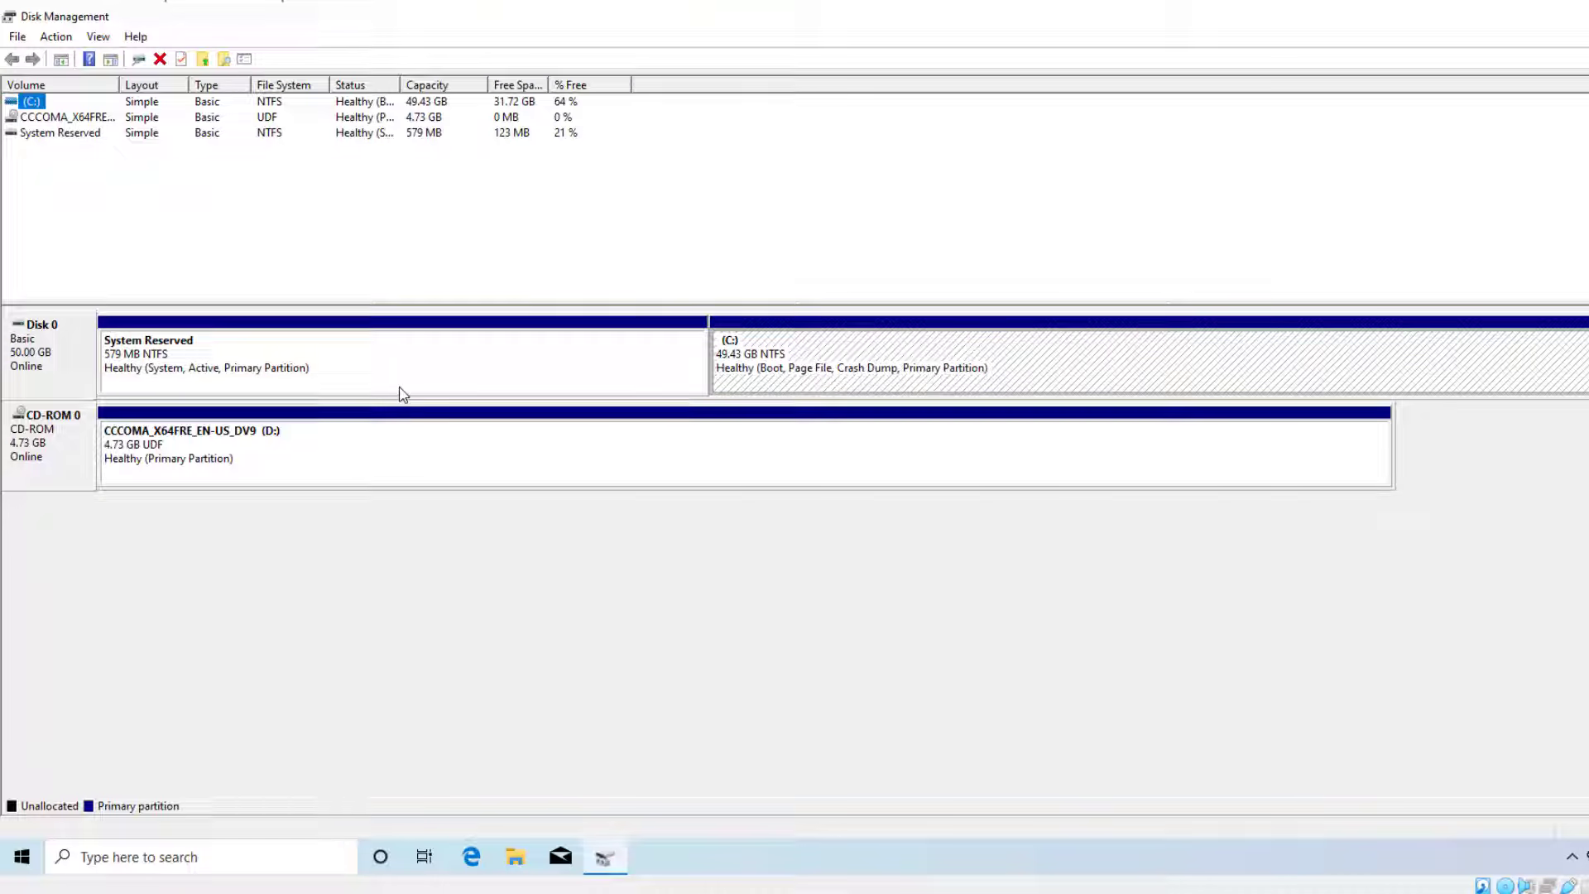
pyautogui.click(365, 370)
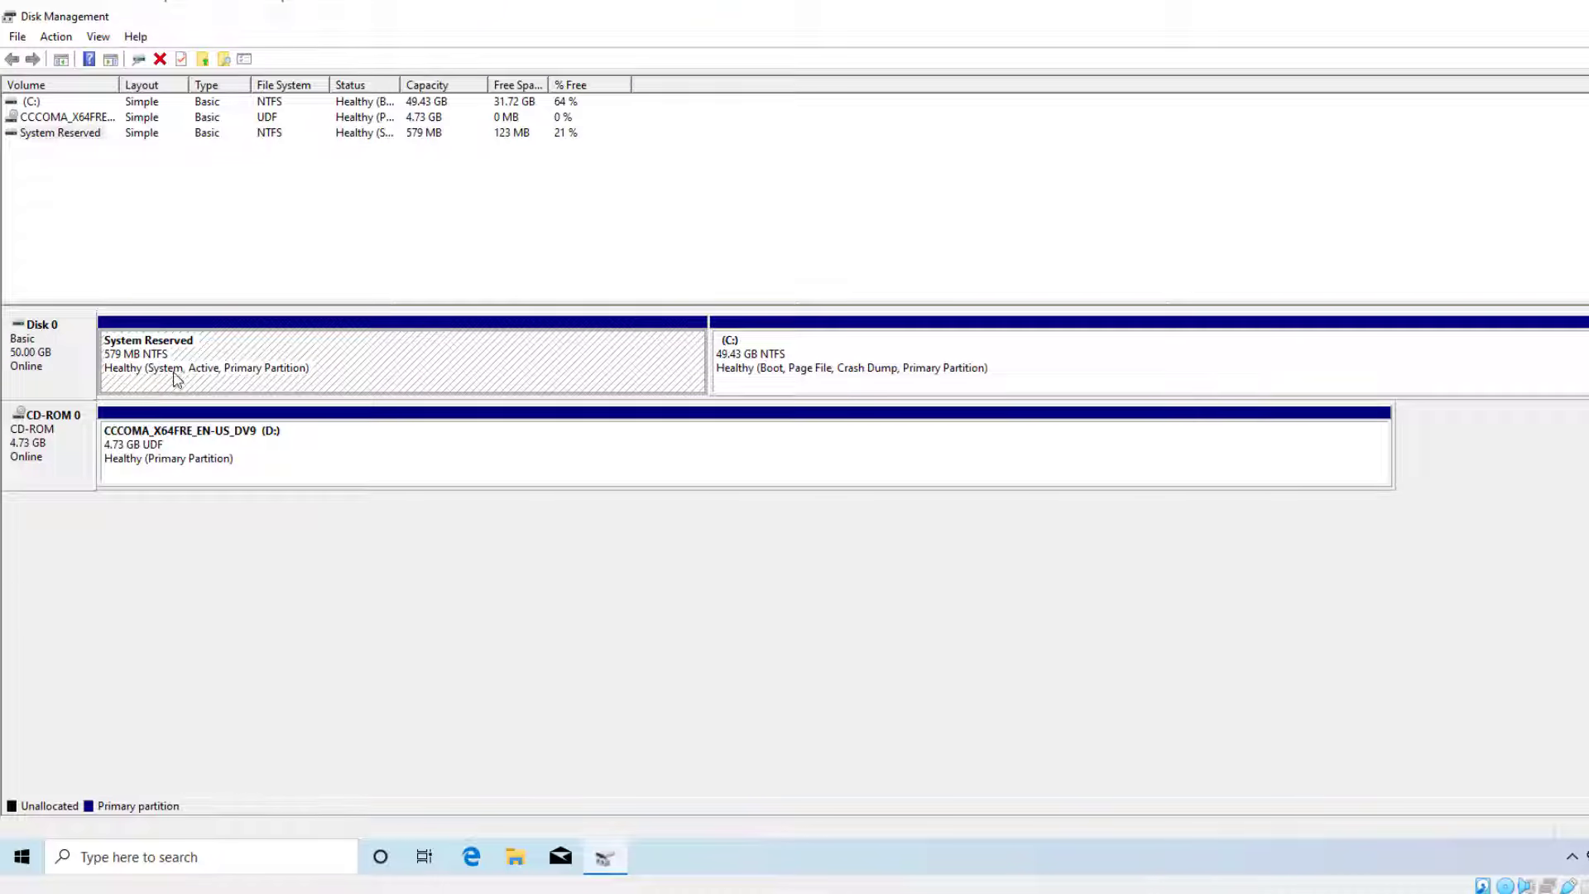
pyautogui.click(792, 382)
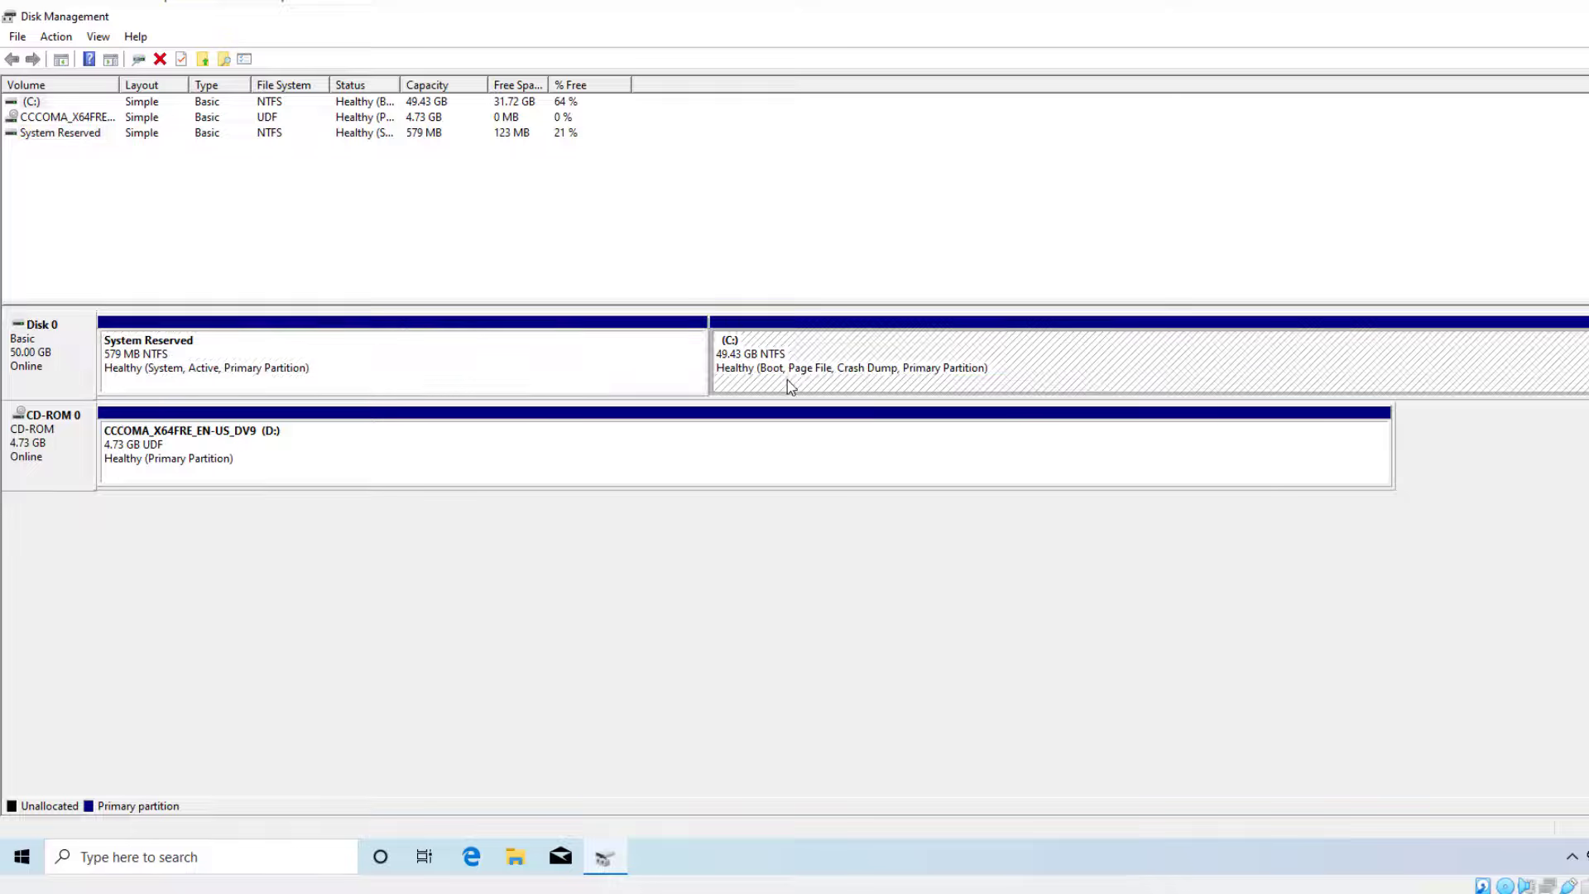
pyautogui.click(424, 372)
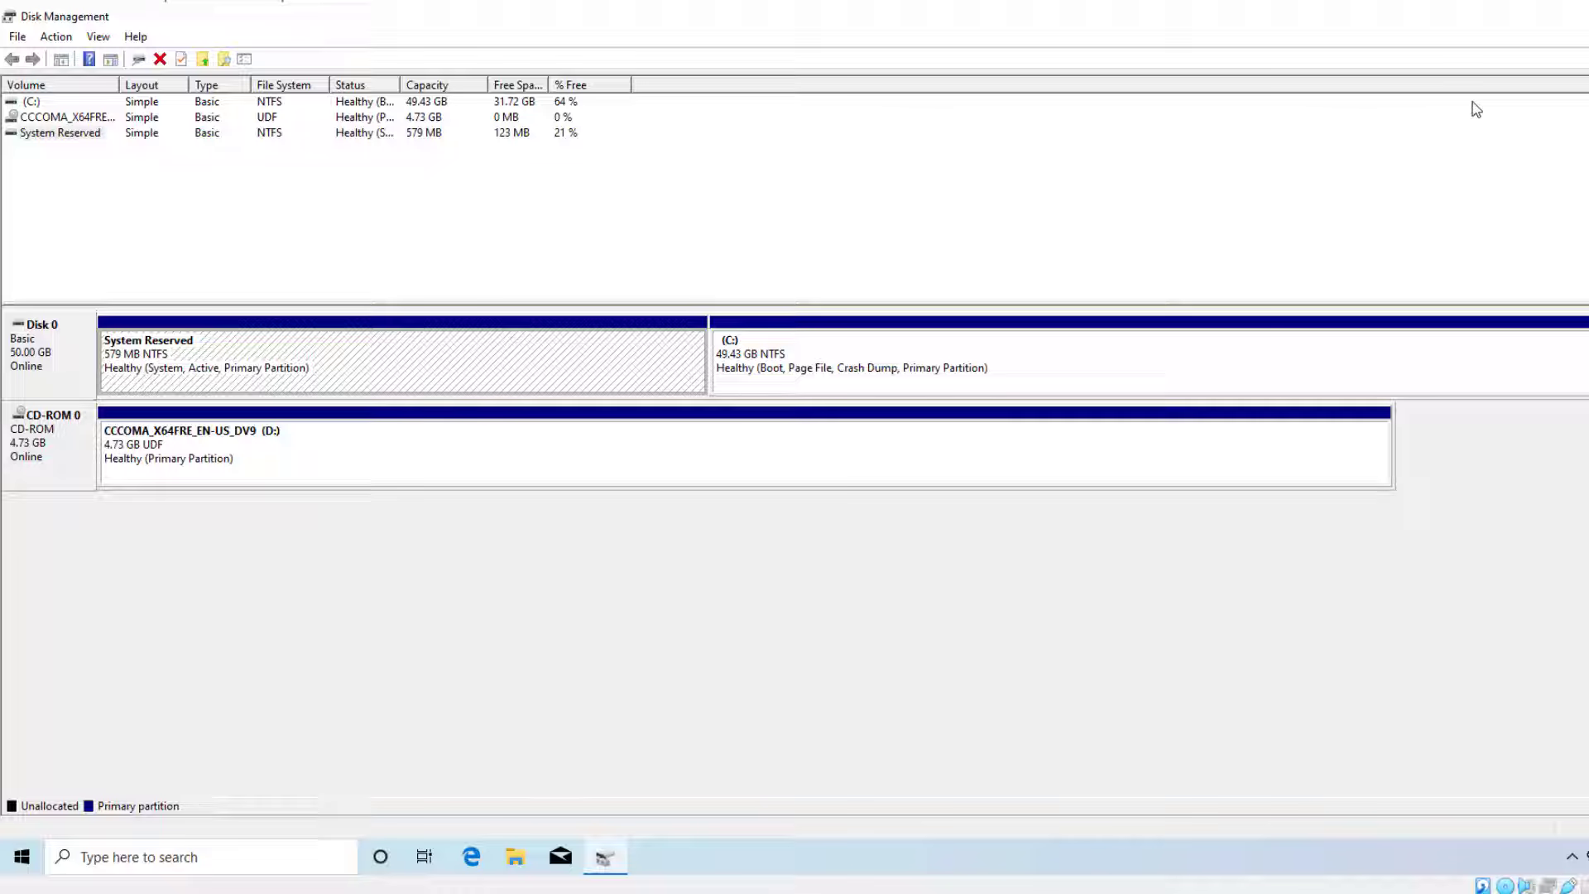
pyautogui.hotkey('alt', 'F4')
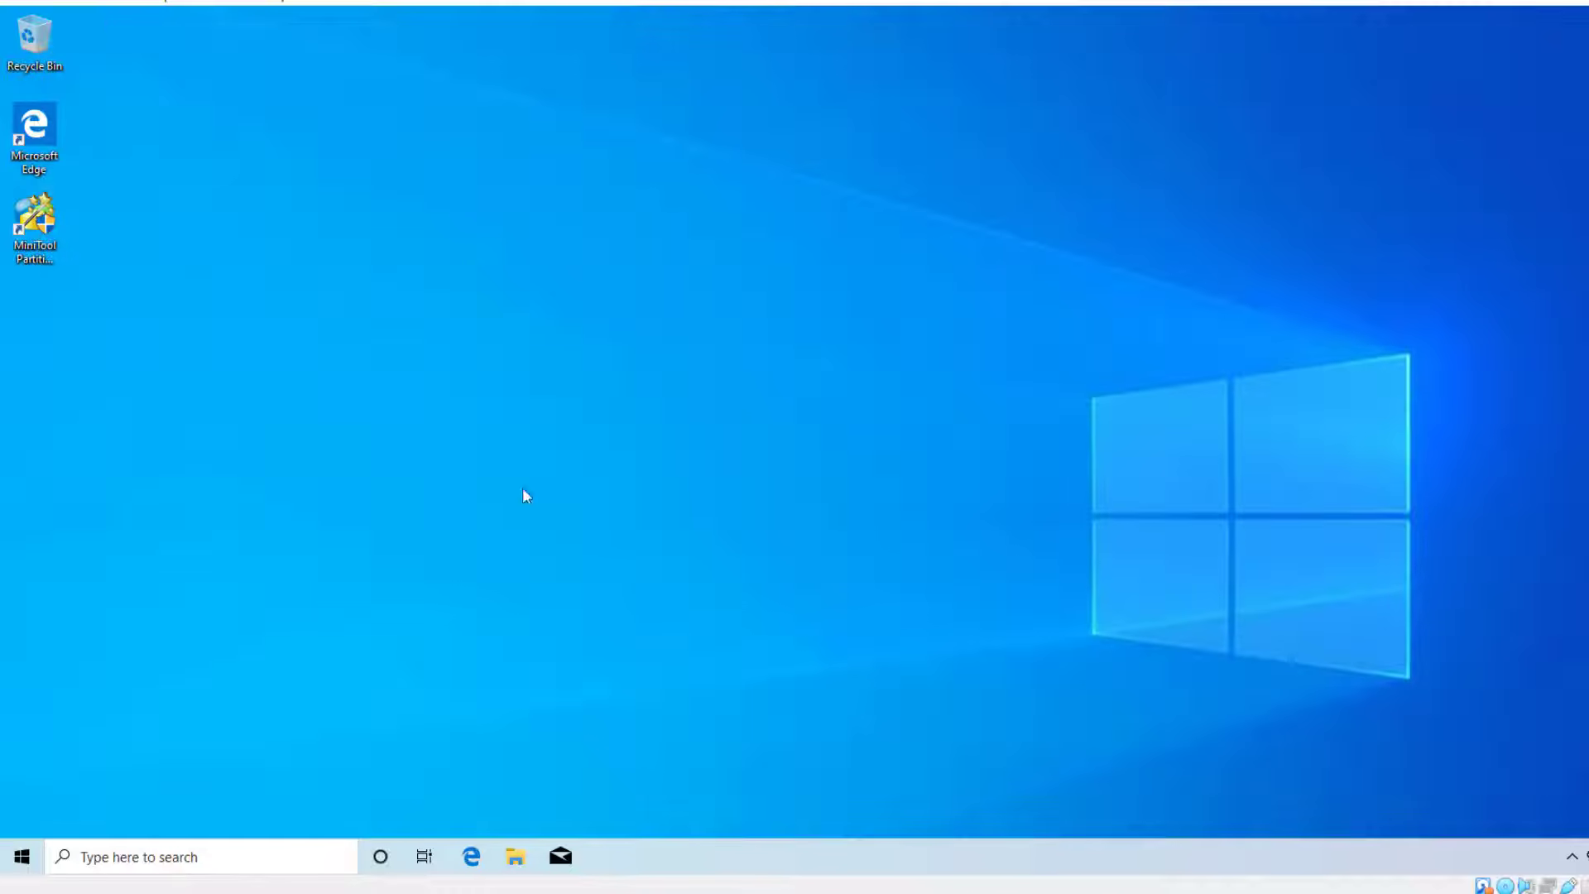
# Step: Launch Active@ Disk Editor as administrator and open PhysicalDrive0, the 50 GB disk
pyautogui.click(23, 852)
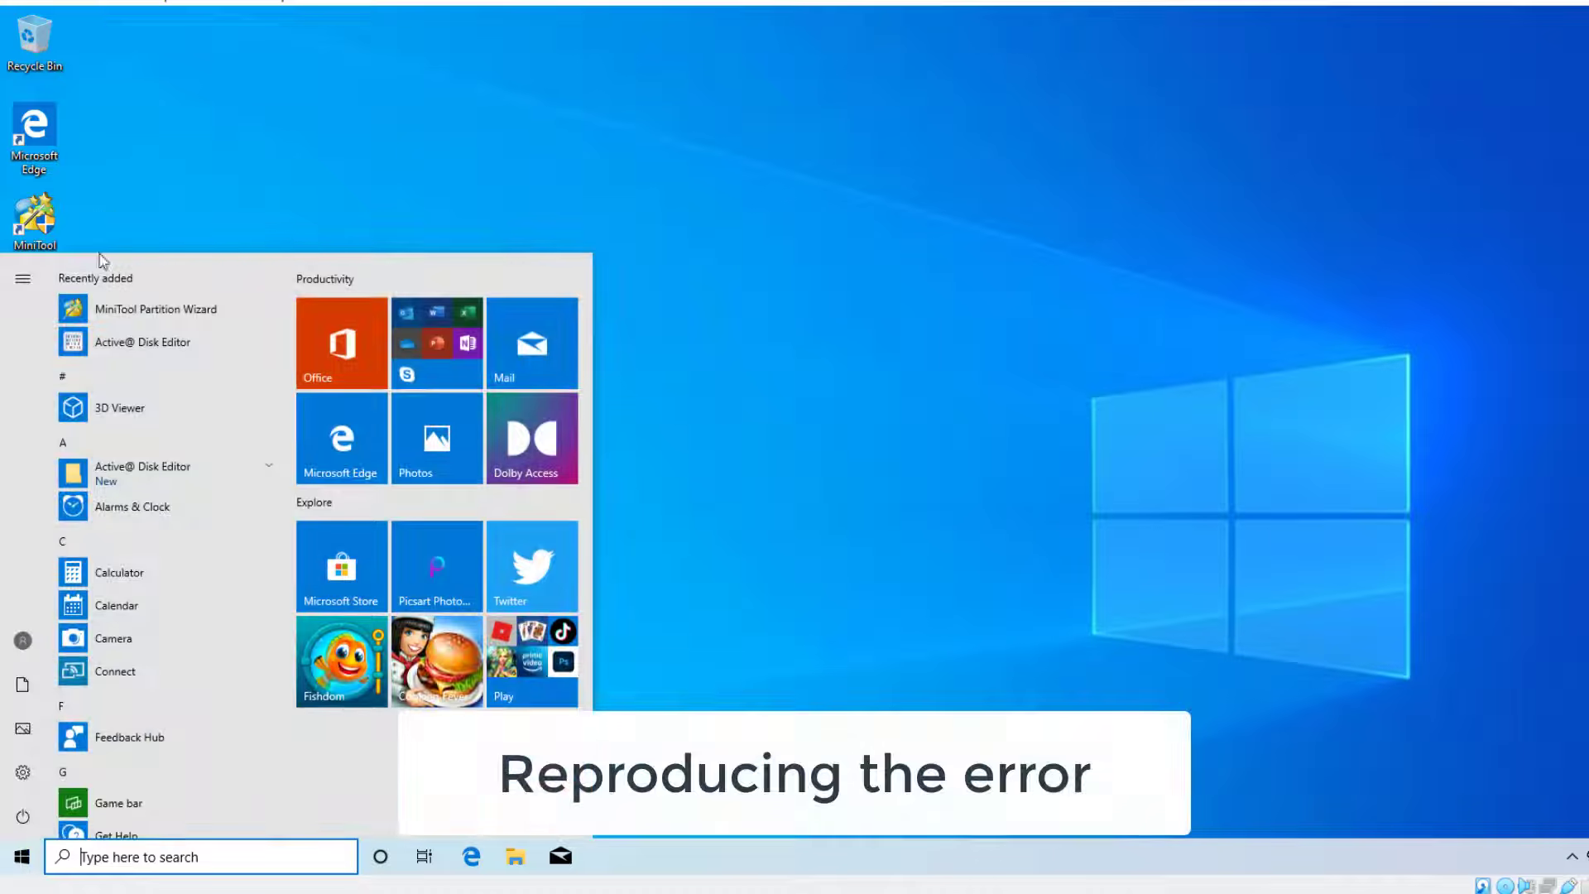
pyautogui.click(121, 339)
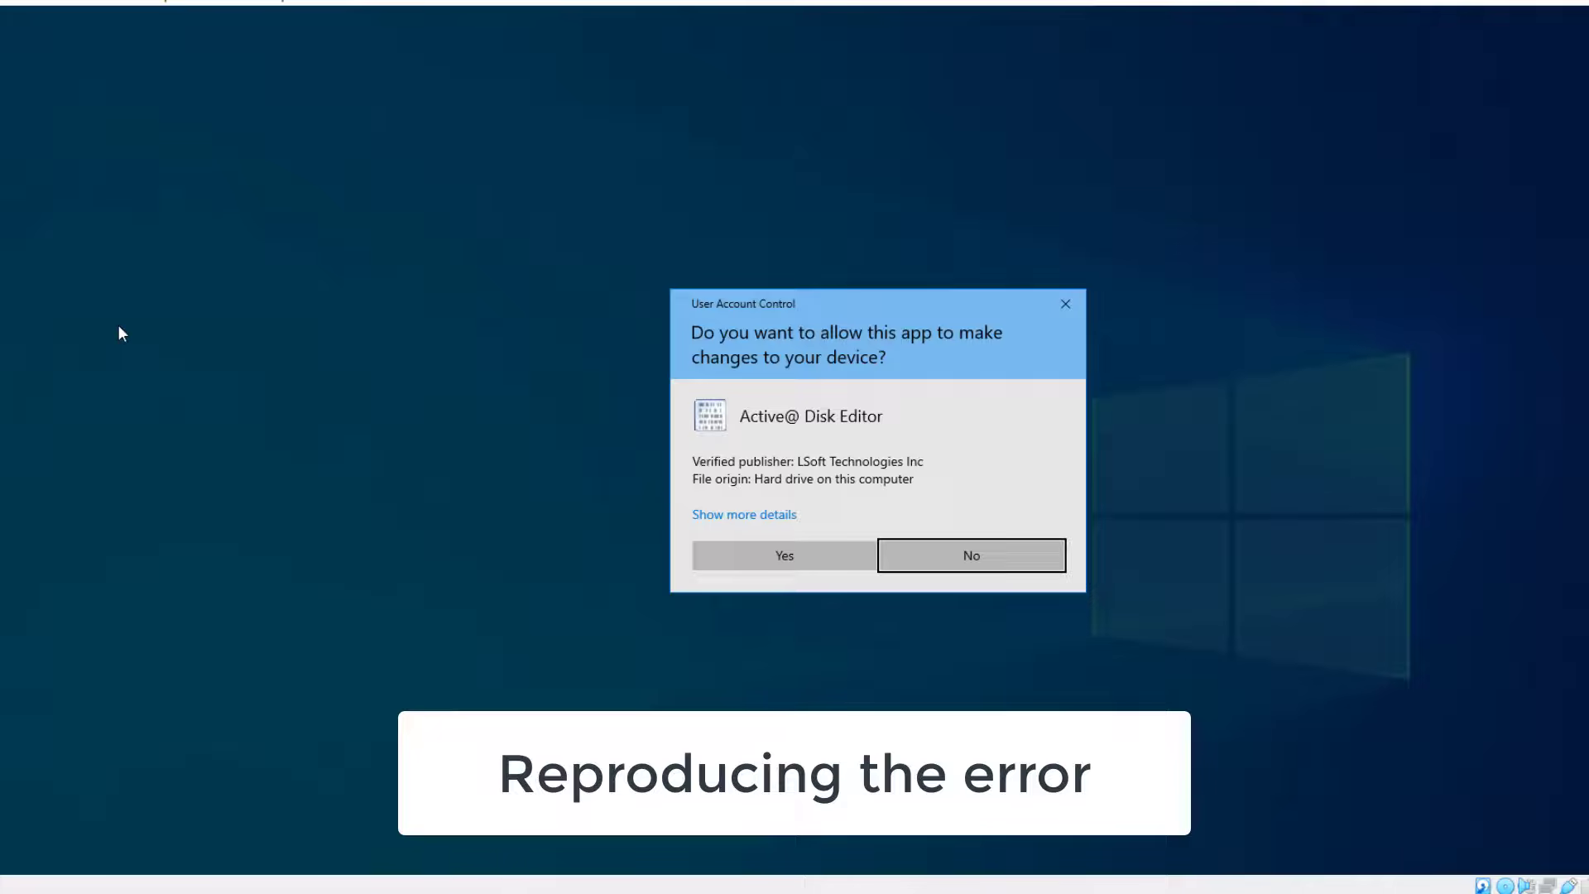
pyautogui.click(771, 566)
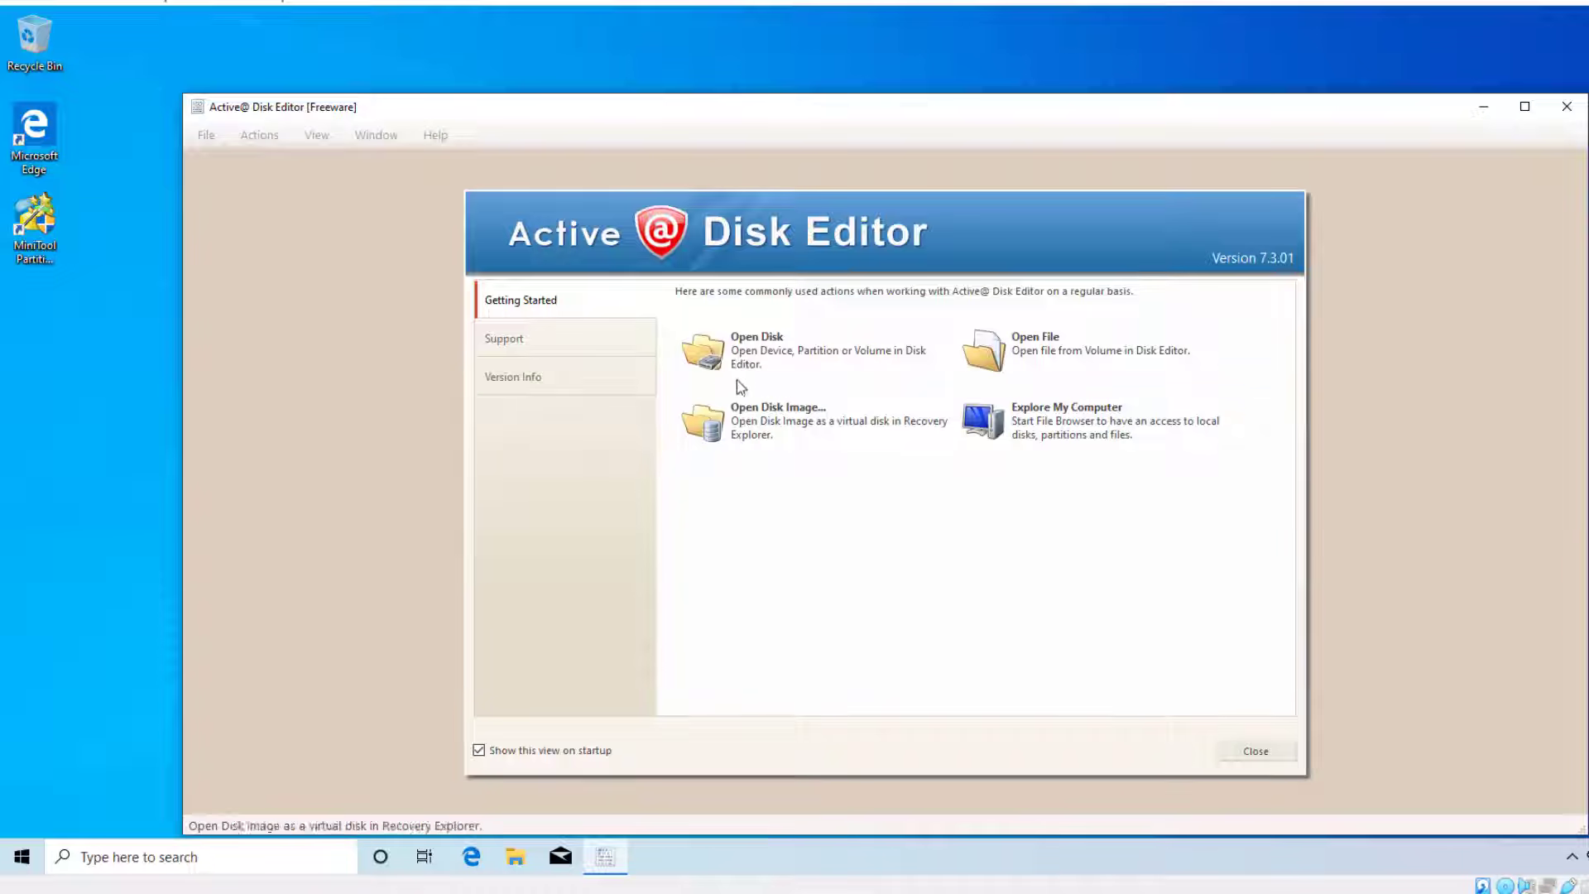
pyautogui.click(749, 343)
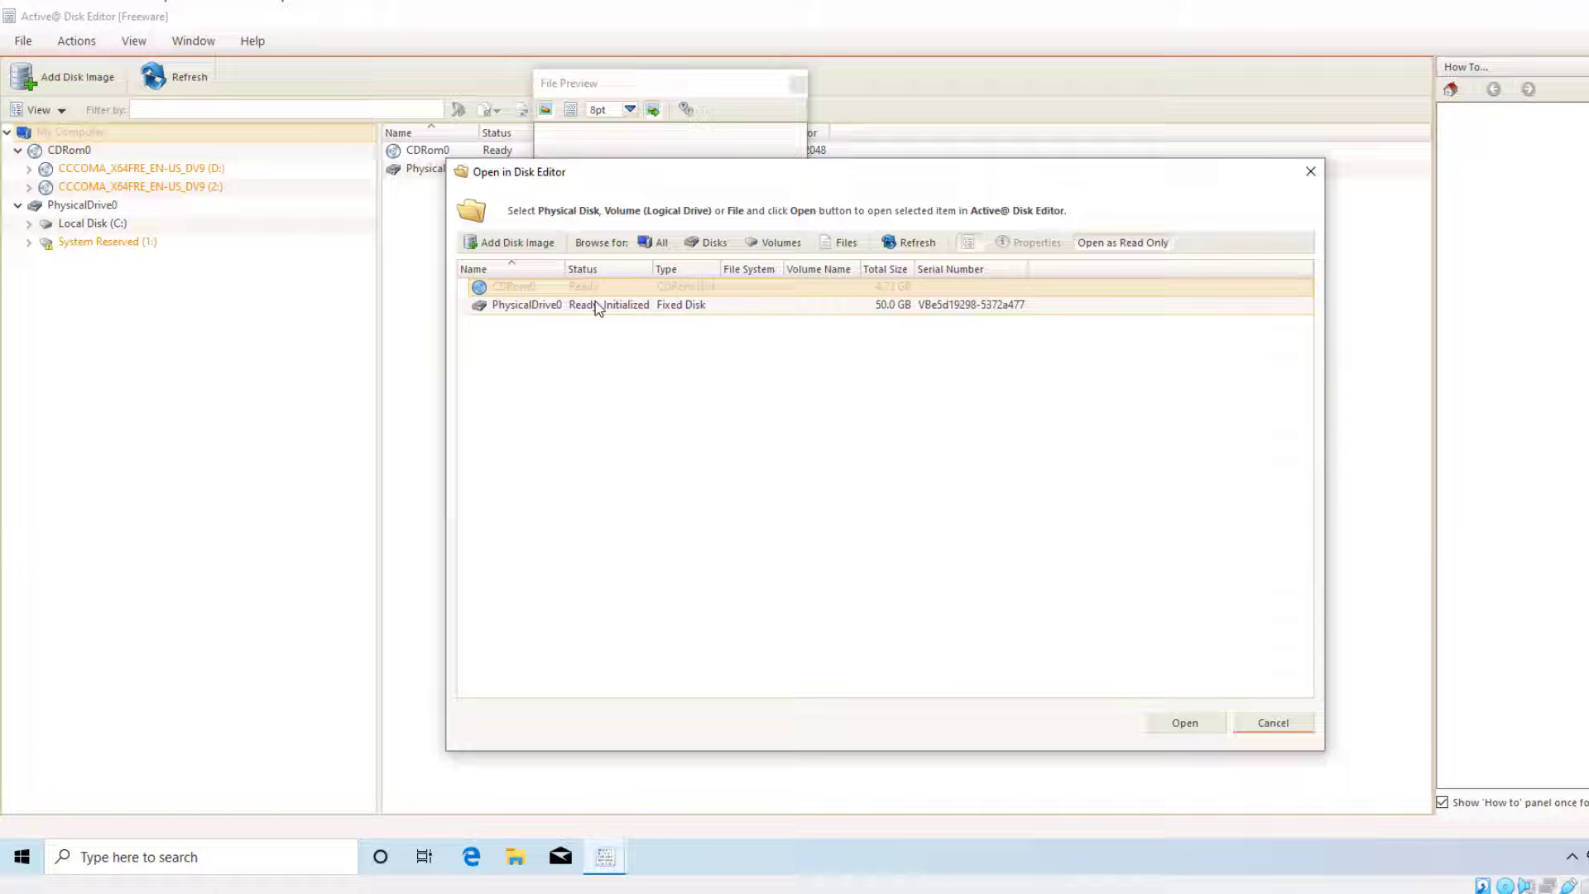
pyautogui.click(532, 305)
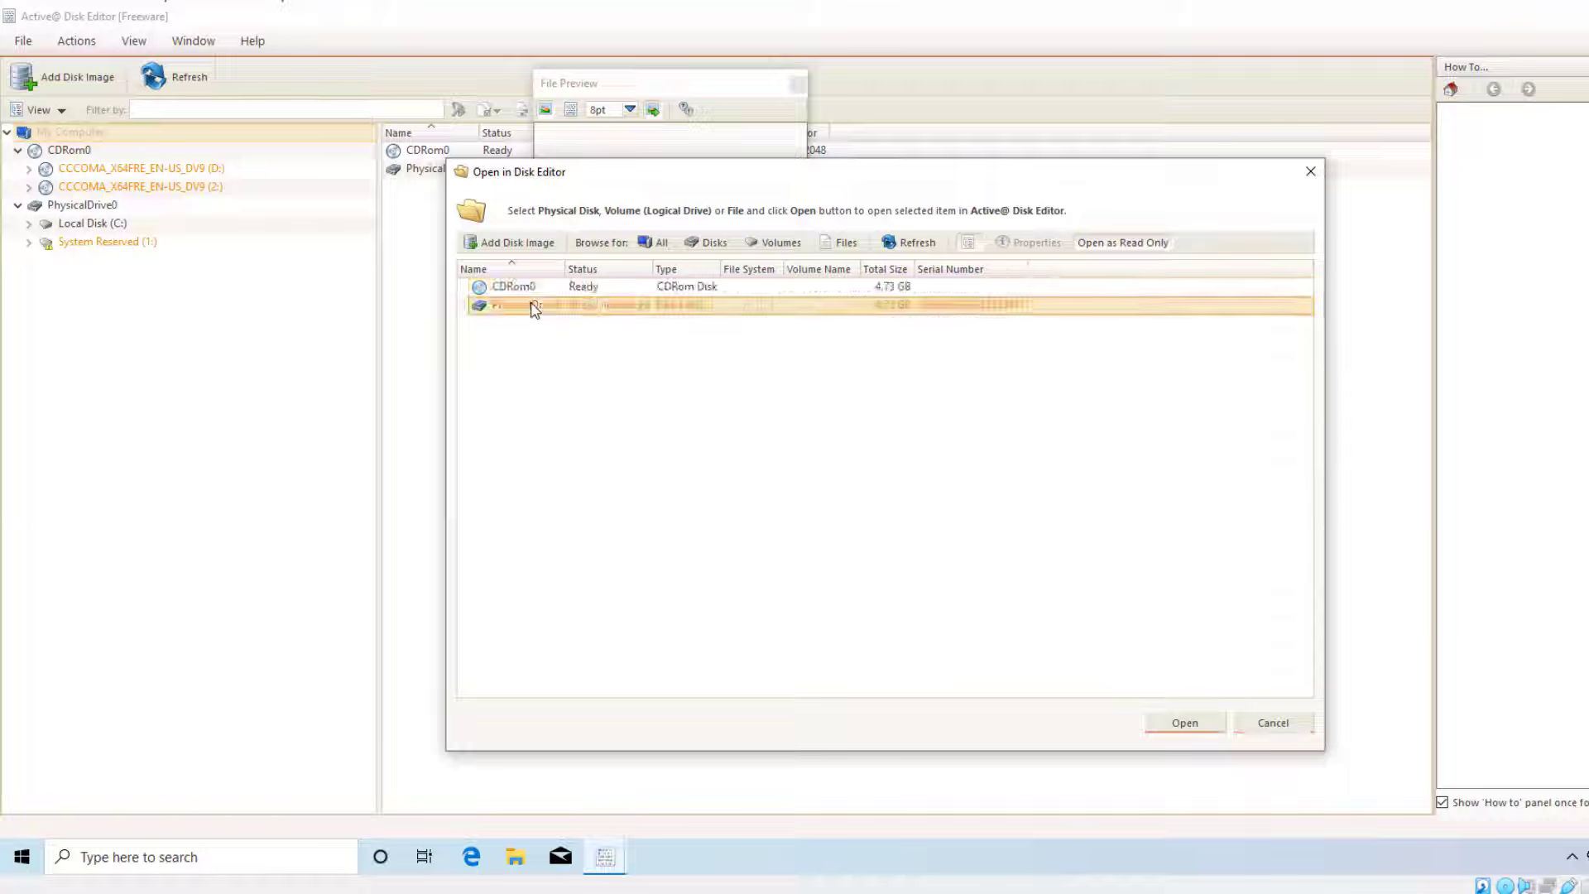
pyautogui.click(1168, 724)
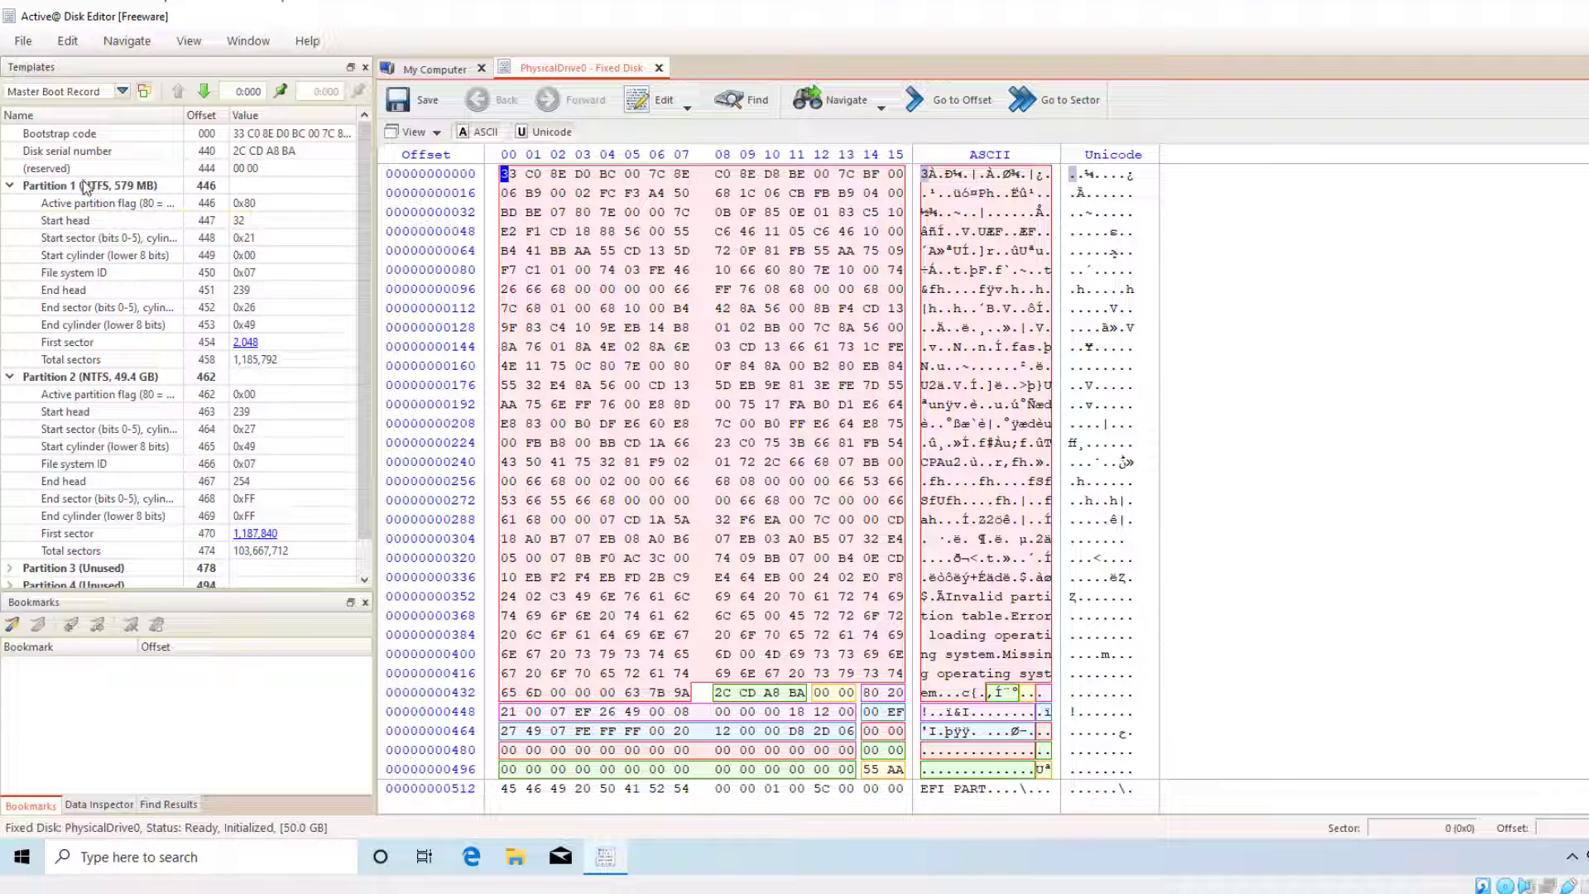
# Step: Inspect the Partition 1 and Partition 2 entries and Partition 1's first sector, 2,048
pyautogui.click(51, 191)
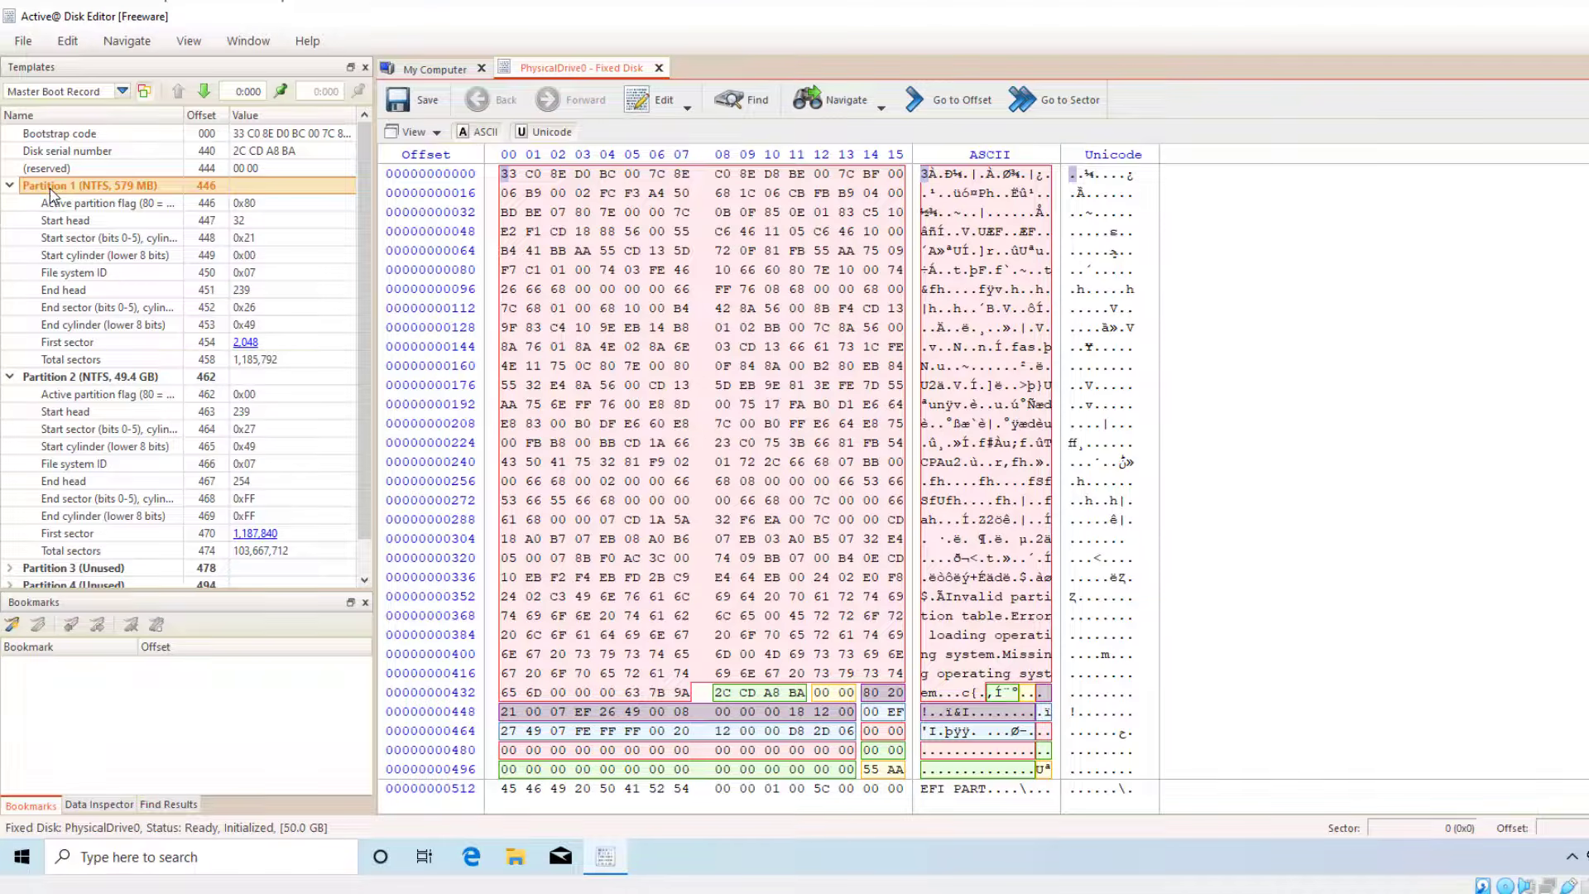
pyautogui.click(114, 377)
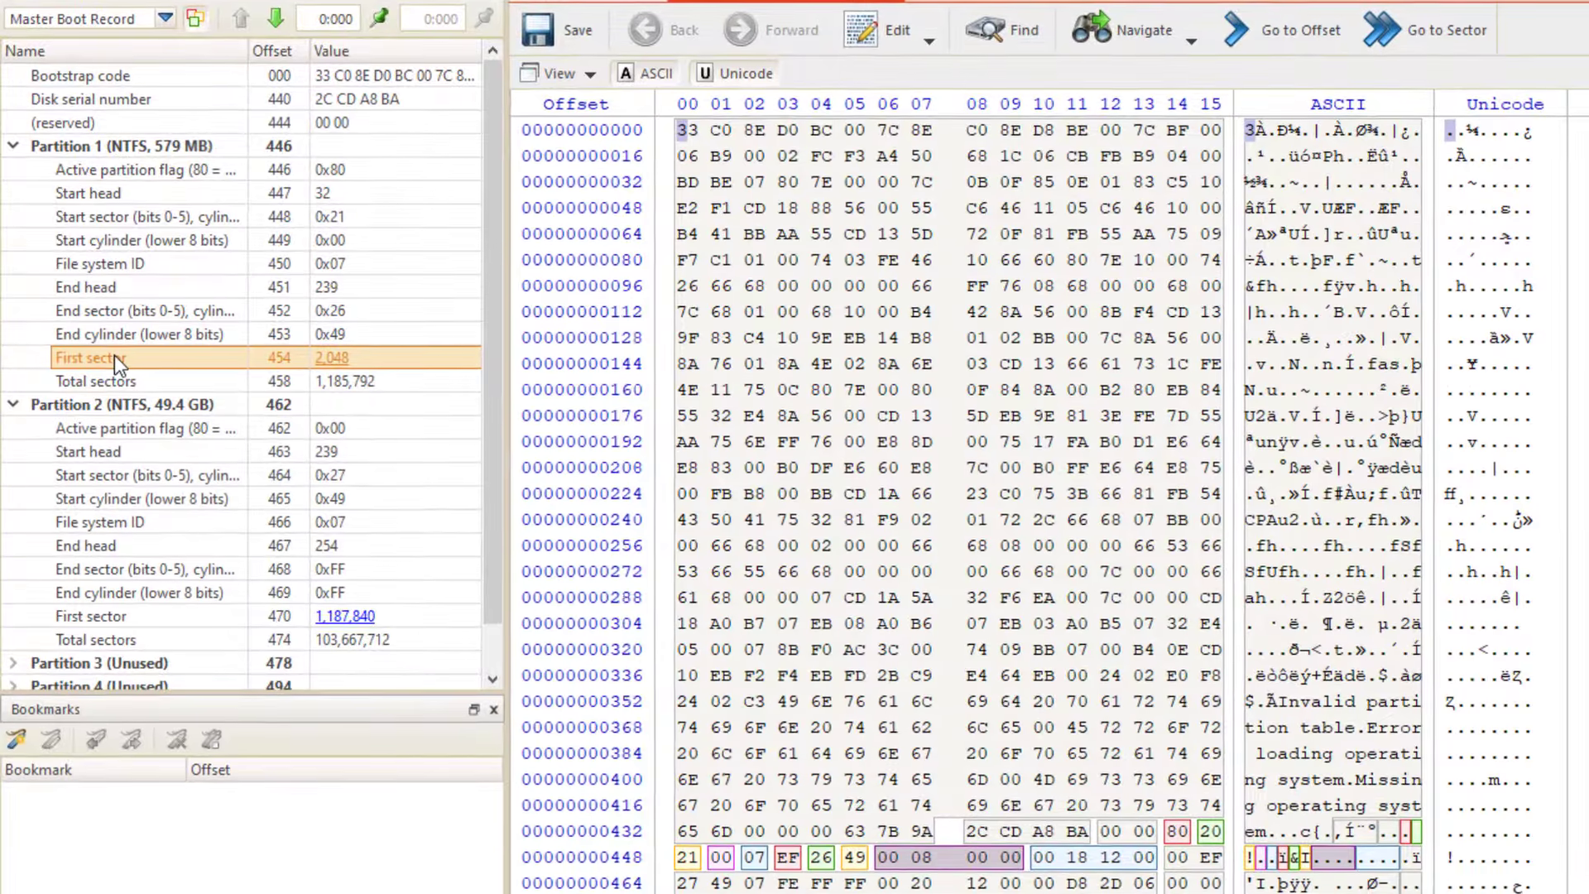
pyautogui.click(85, 342)
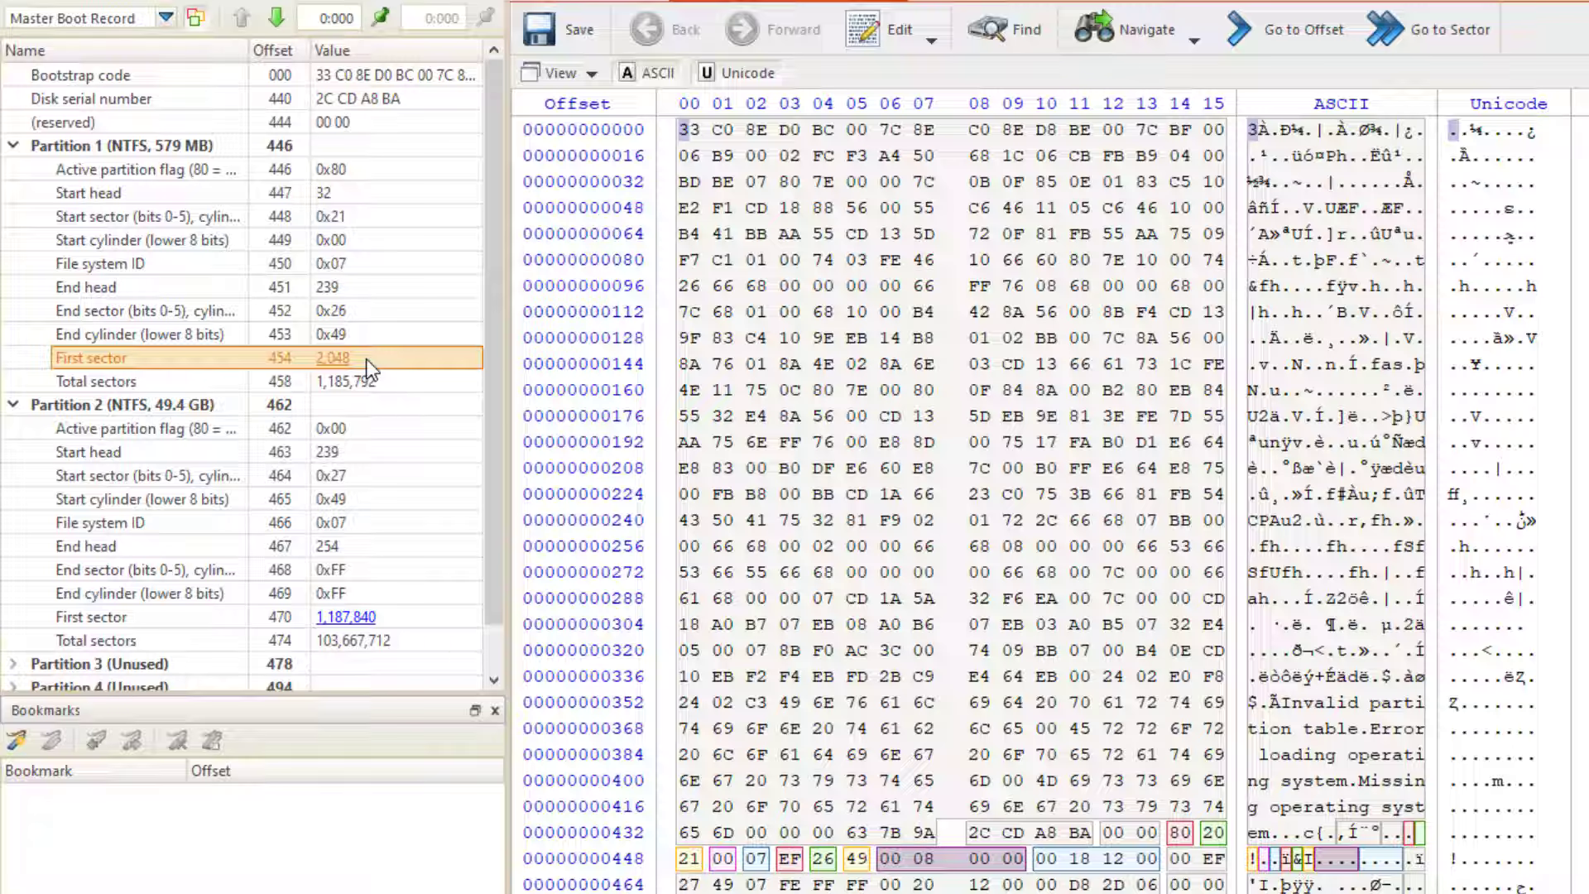
# Step: Write 0800 at offset 454 so Partition 1 starts at sector 8, save, and jump there
pyautogui.rightClick(904, 865)
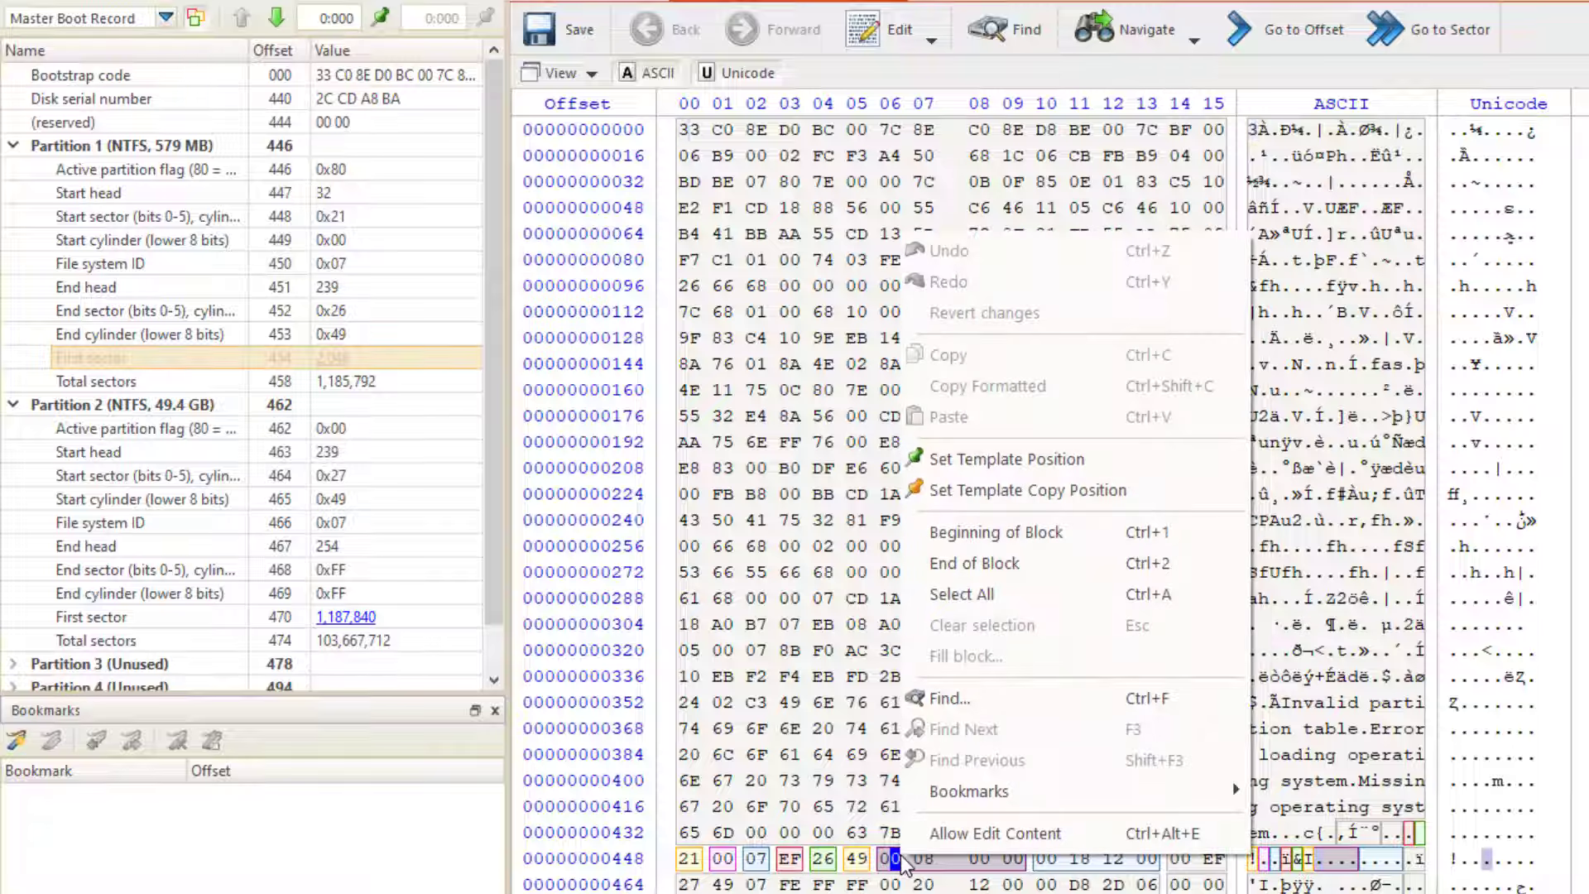
pyautogui.click(1006, 838)
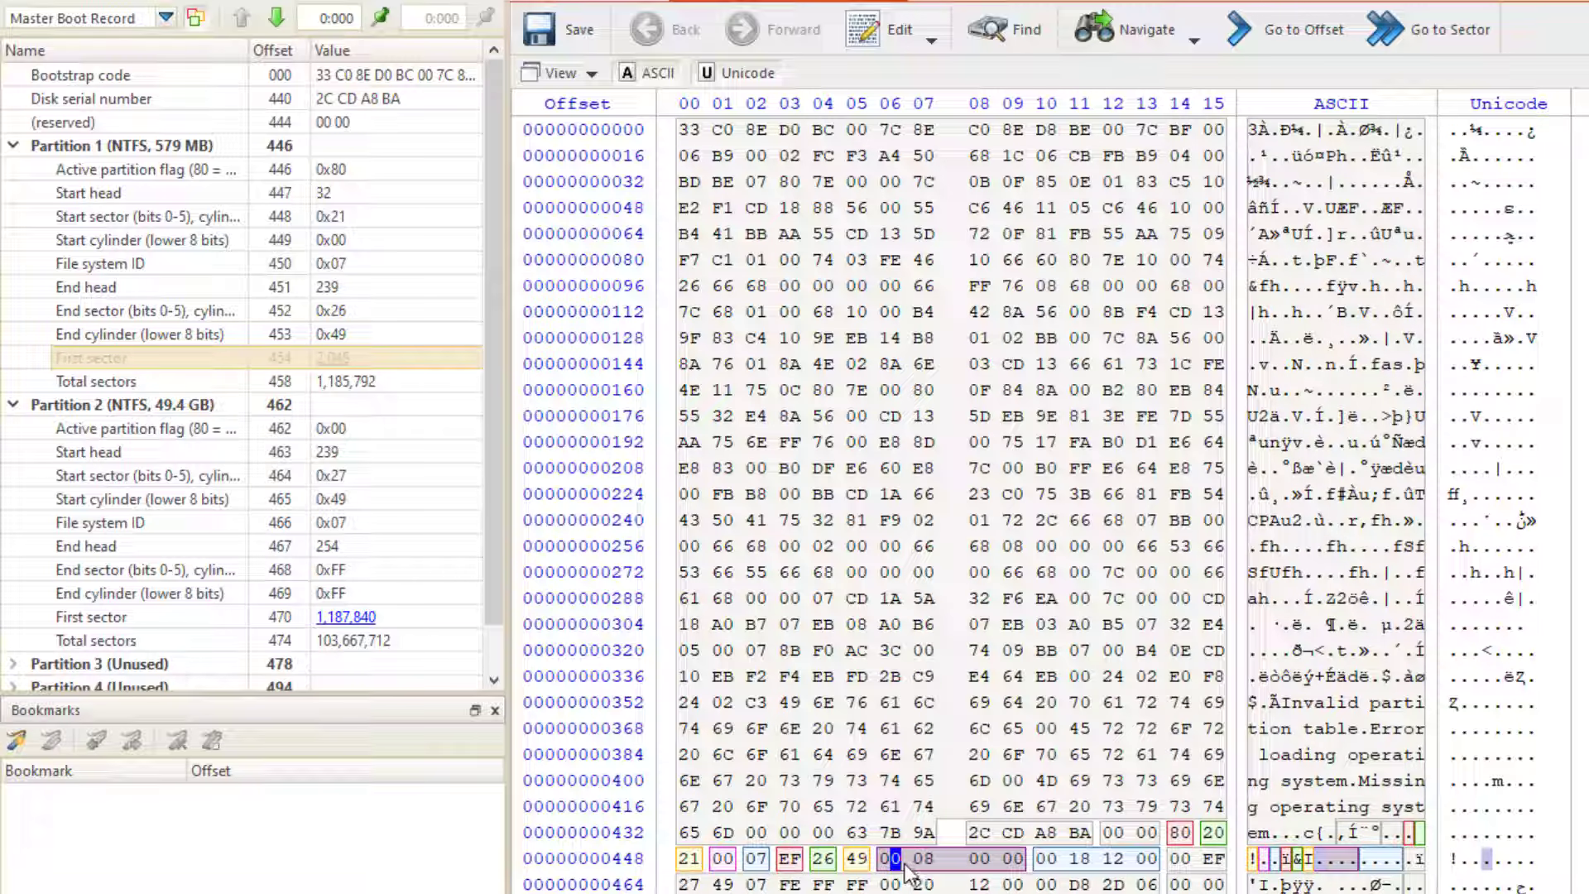
pyautogui.write('0800')
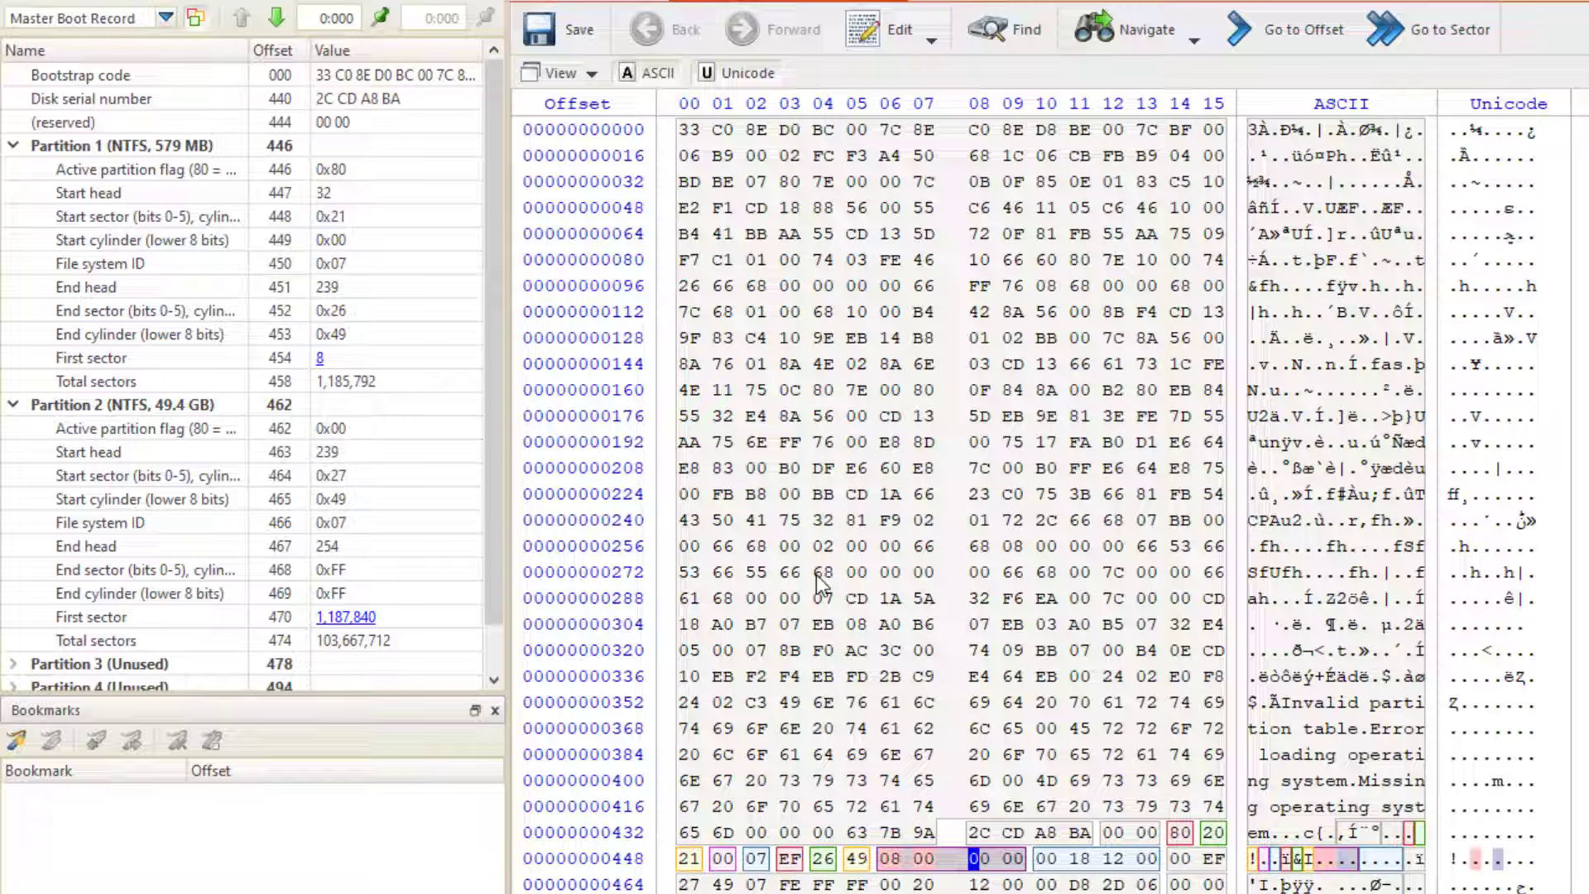
pyautogui.click(562, 33)
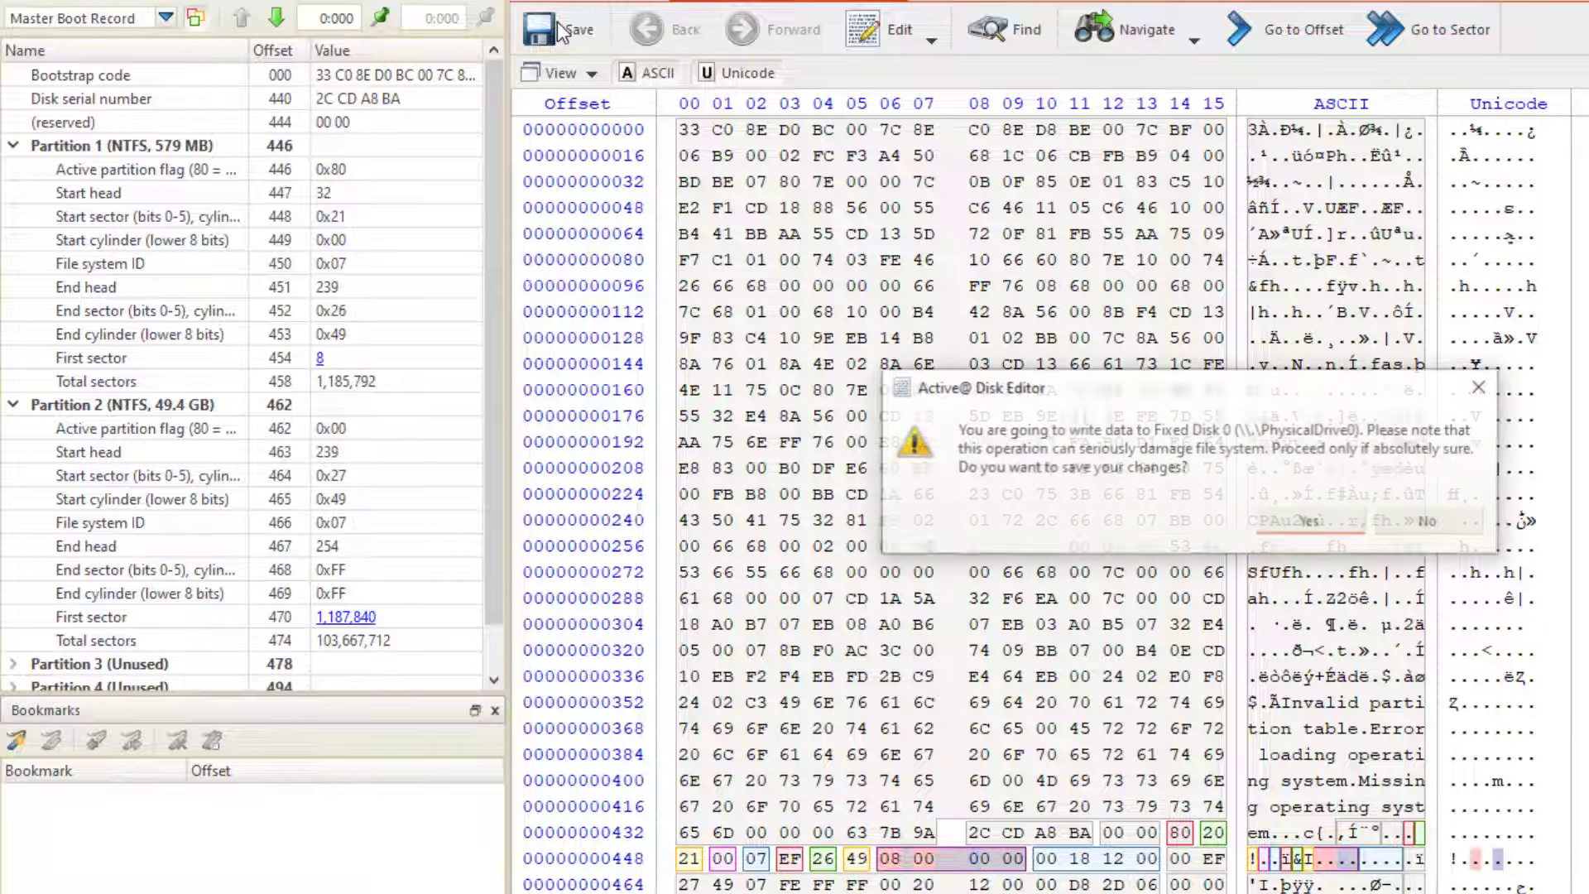
pyautogui.click(1325, 530)
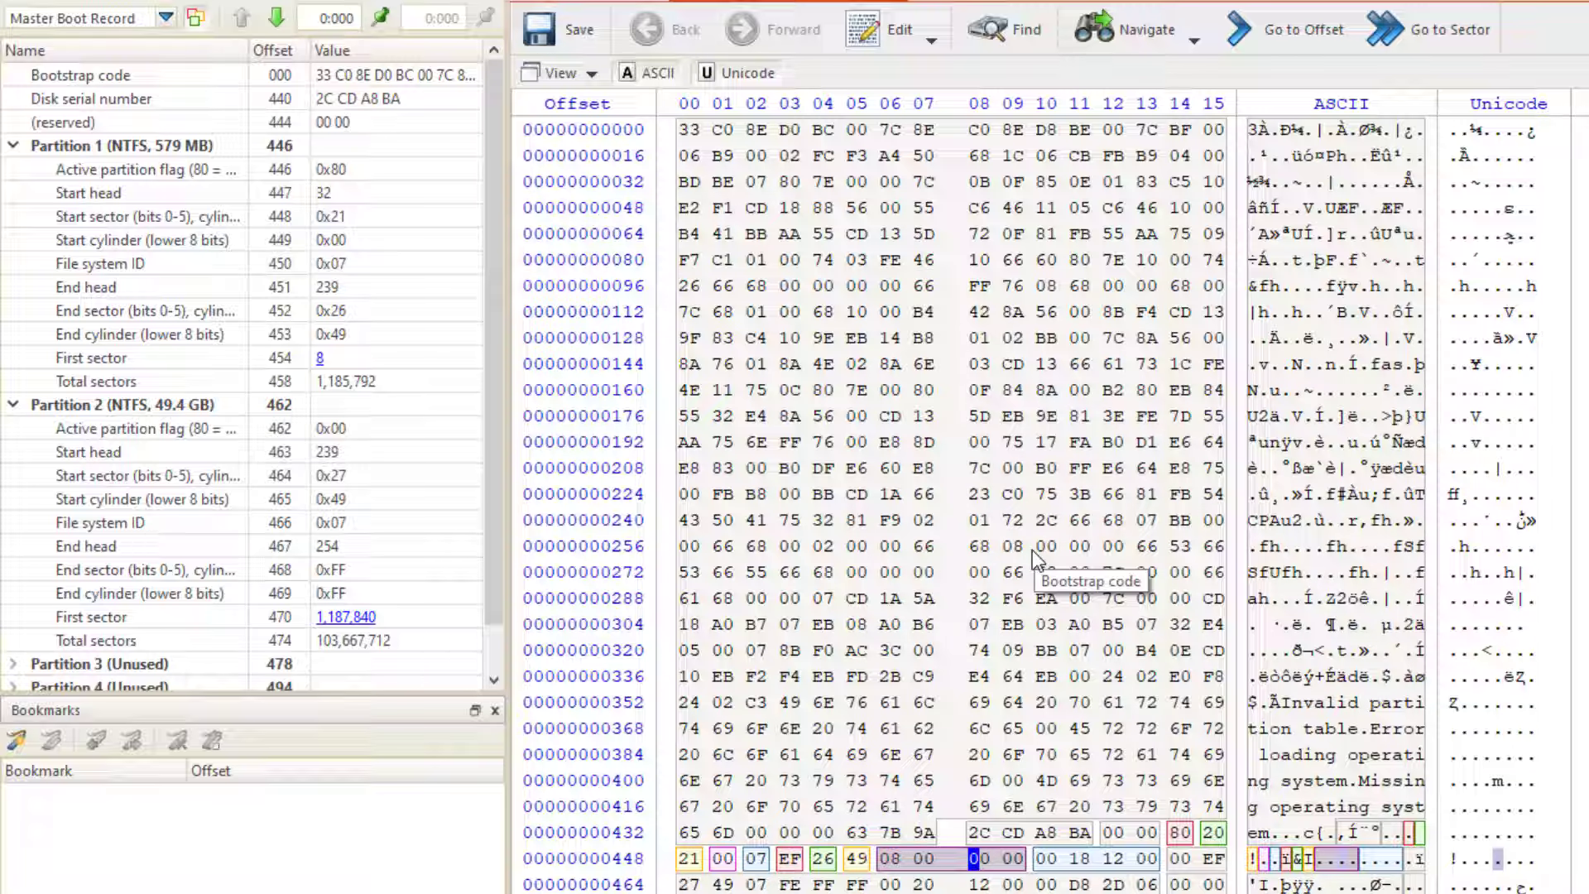
pyautogui.click(322, 360)
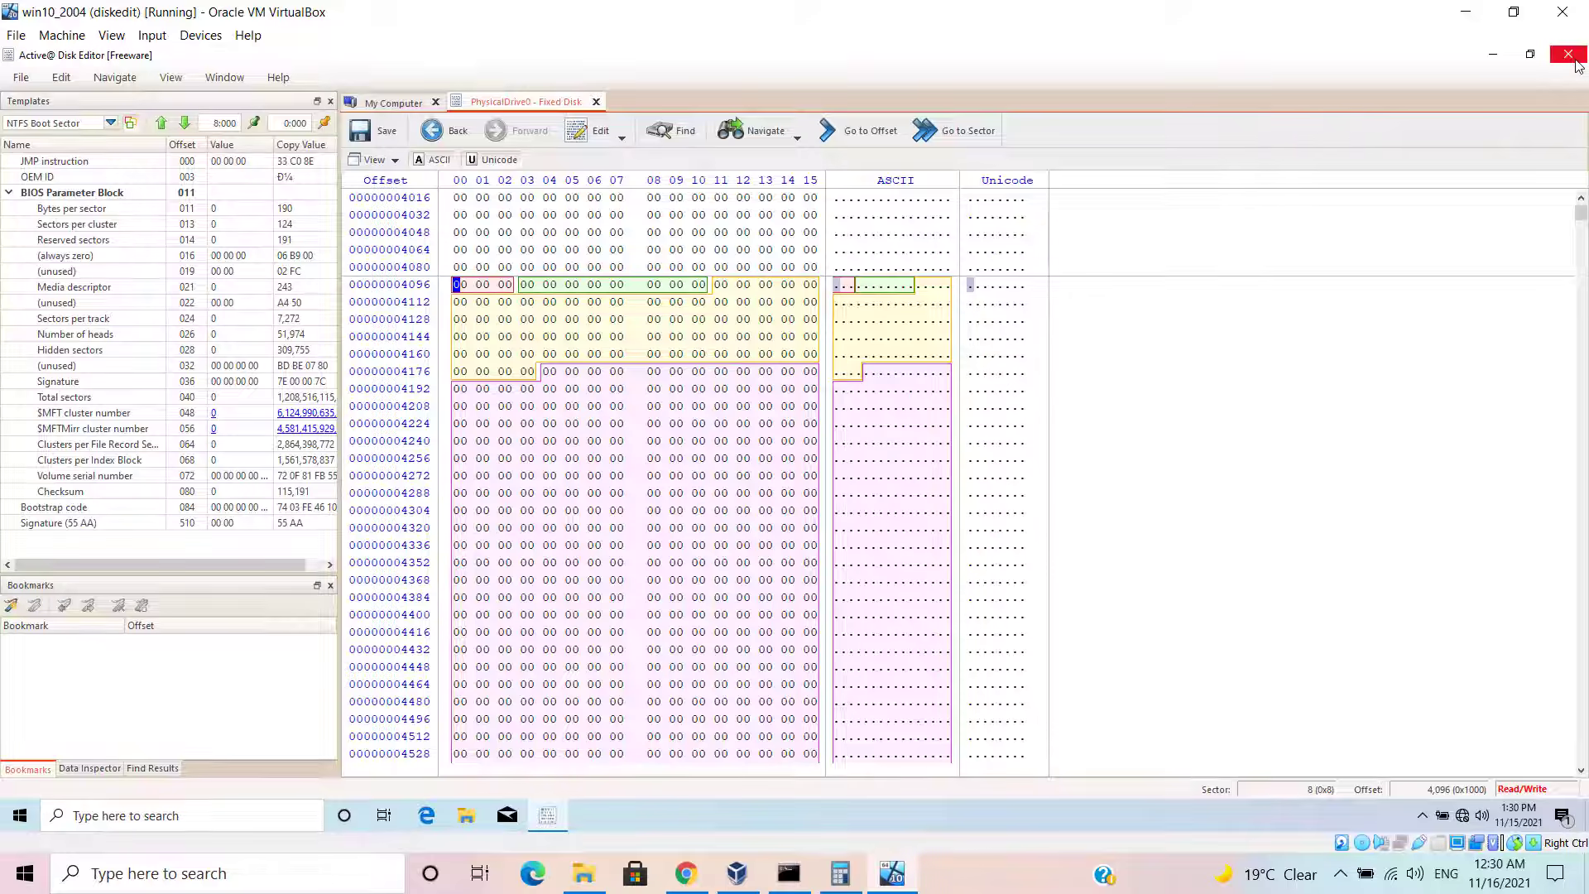
# Step: Close Active@ Disk Editor and restart the Windows 10 guest
pyautogui.click(1569, 55)
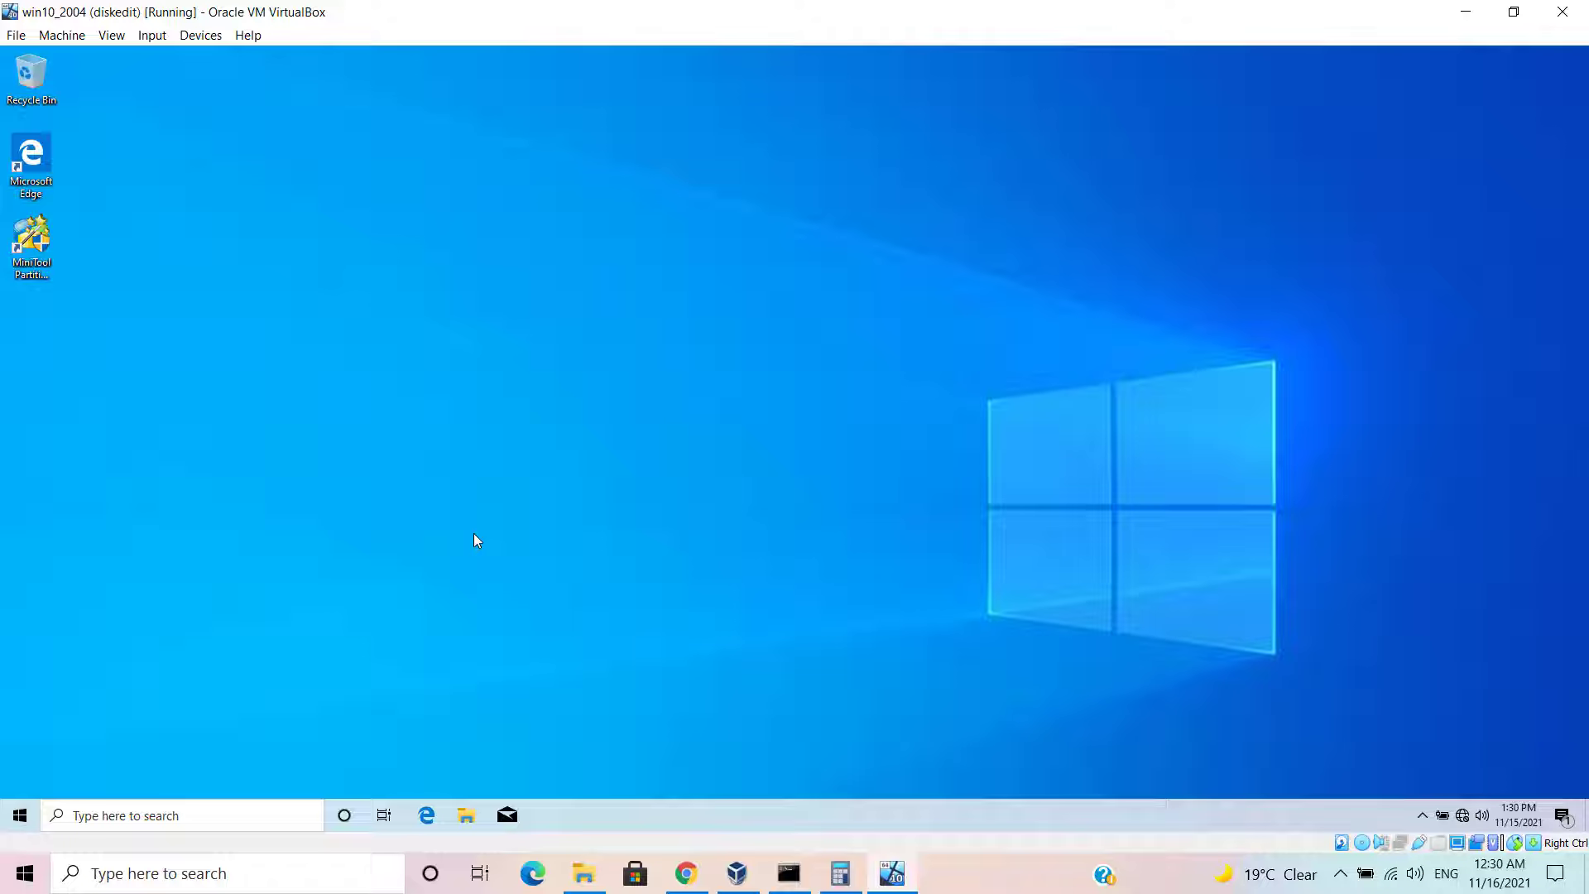
pyautogui.rightClick(20, 817)
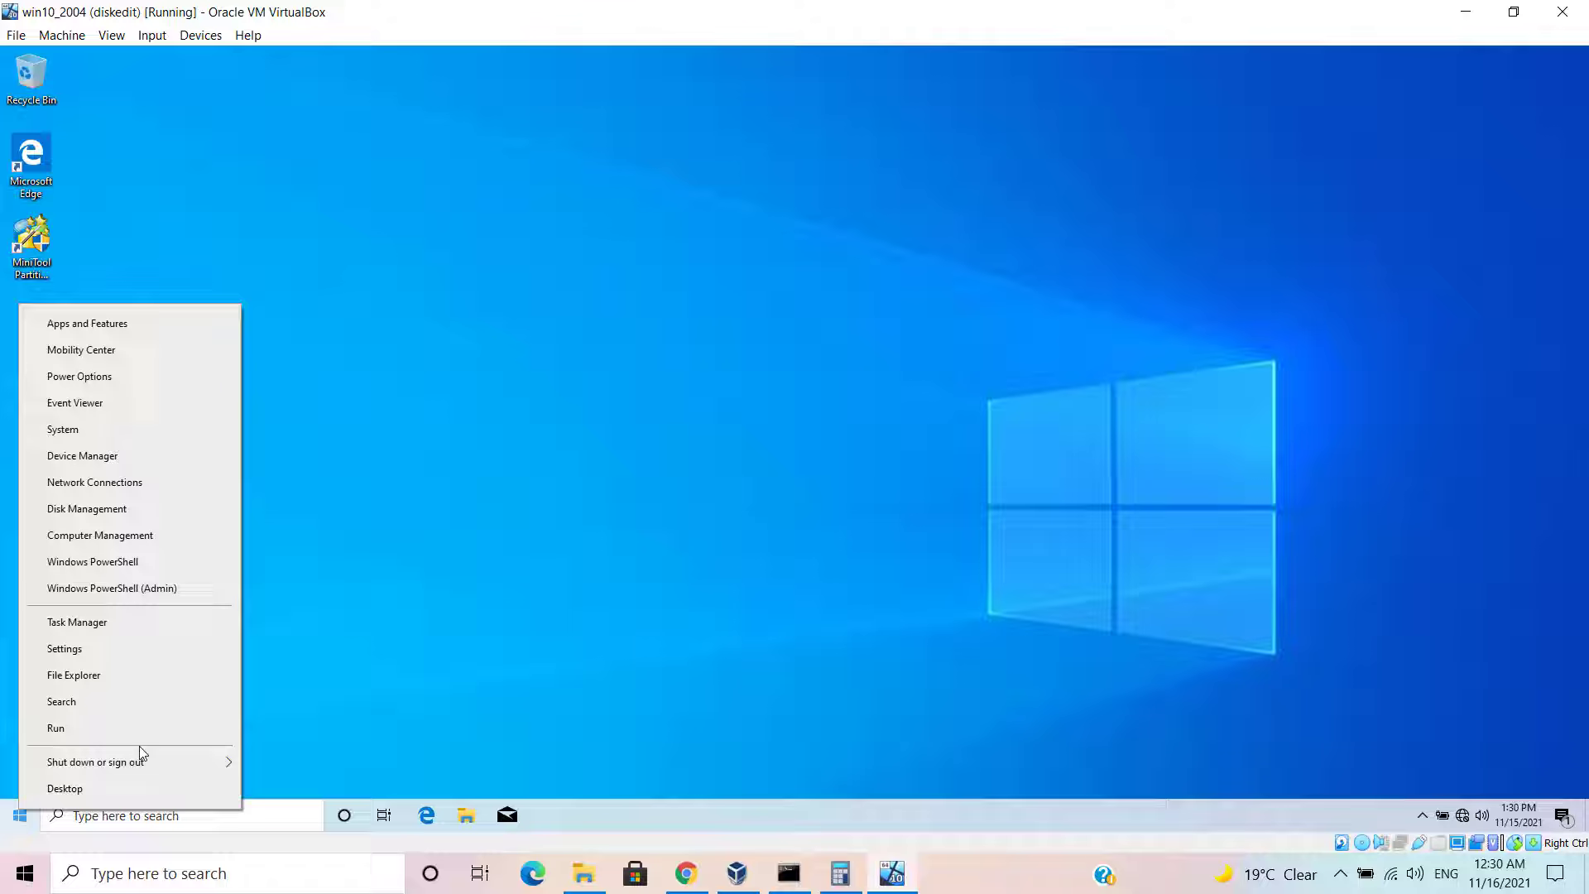
pyautogui.moveTo(191, 762)
pyautogui.click(267, 756)
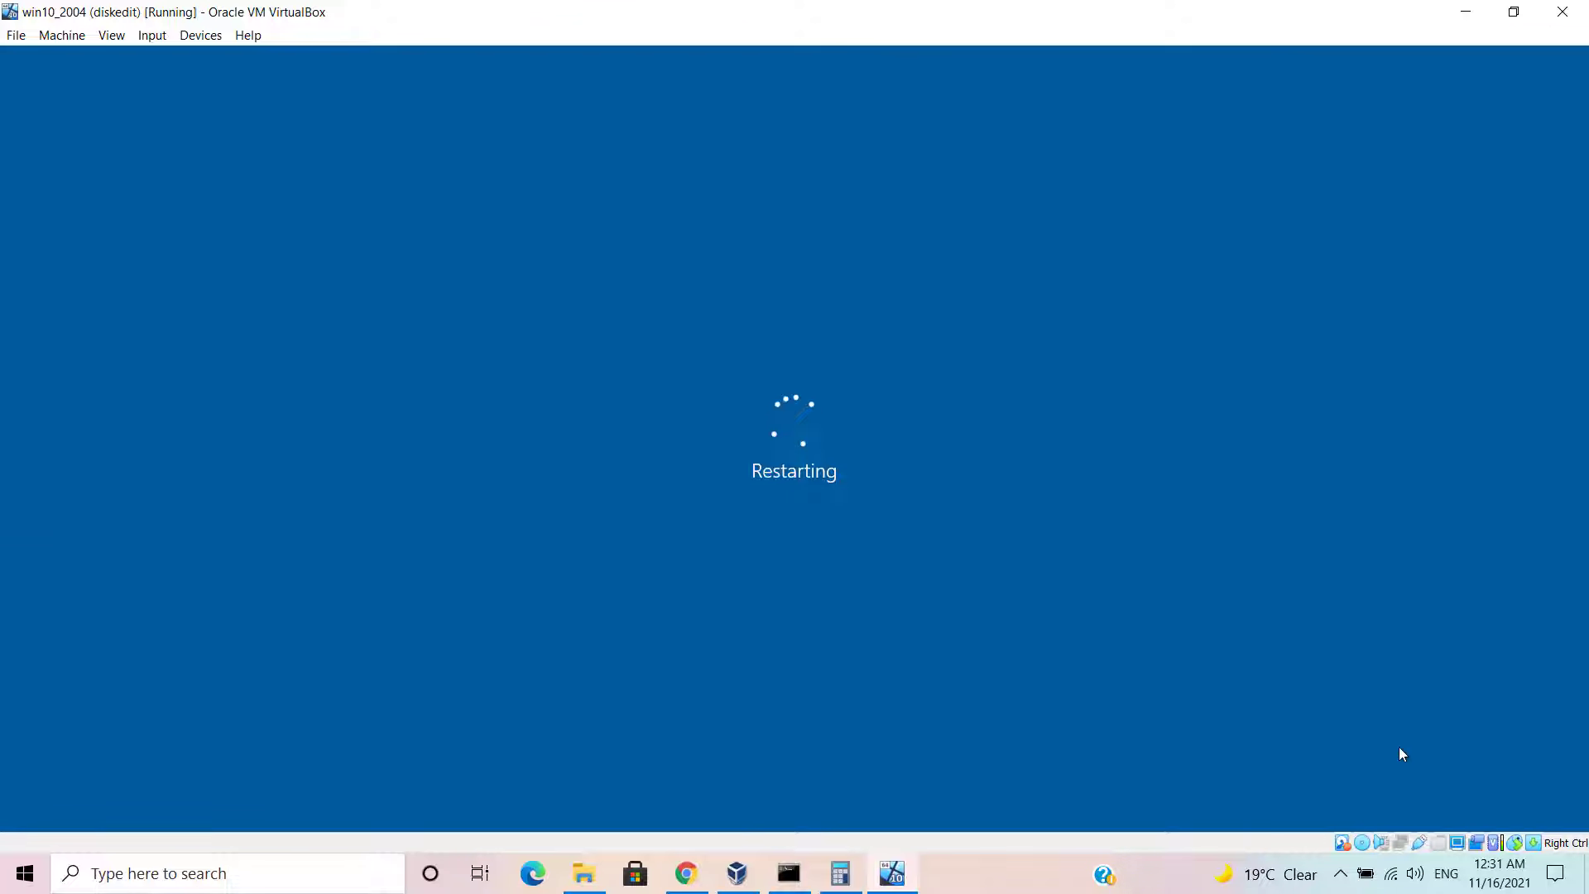
# Step: Eject the current disc and insert Win10_1809Oct_English_x64.iso into the VM's optical drive
pyautogui.click(1364, 845)
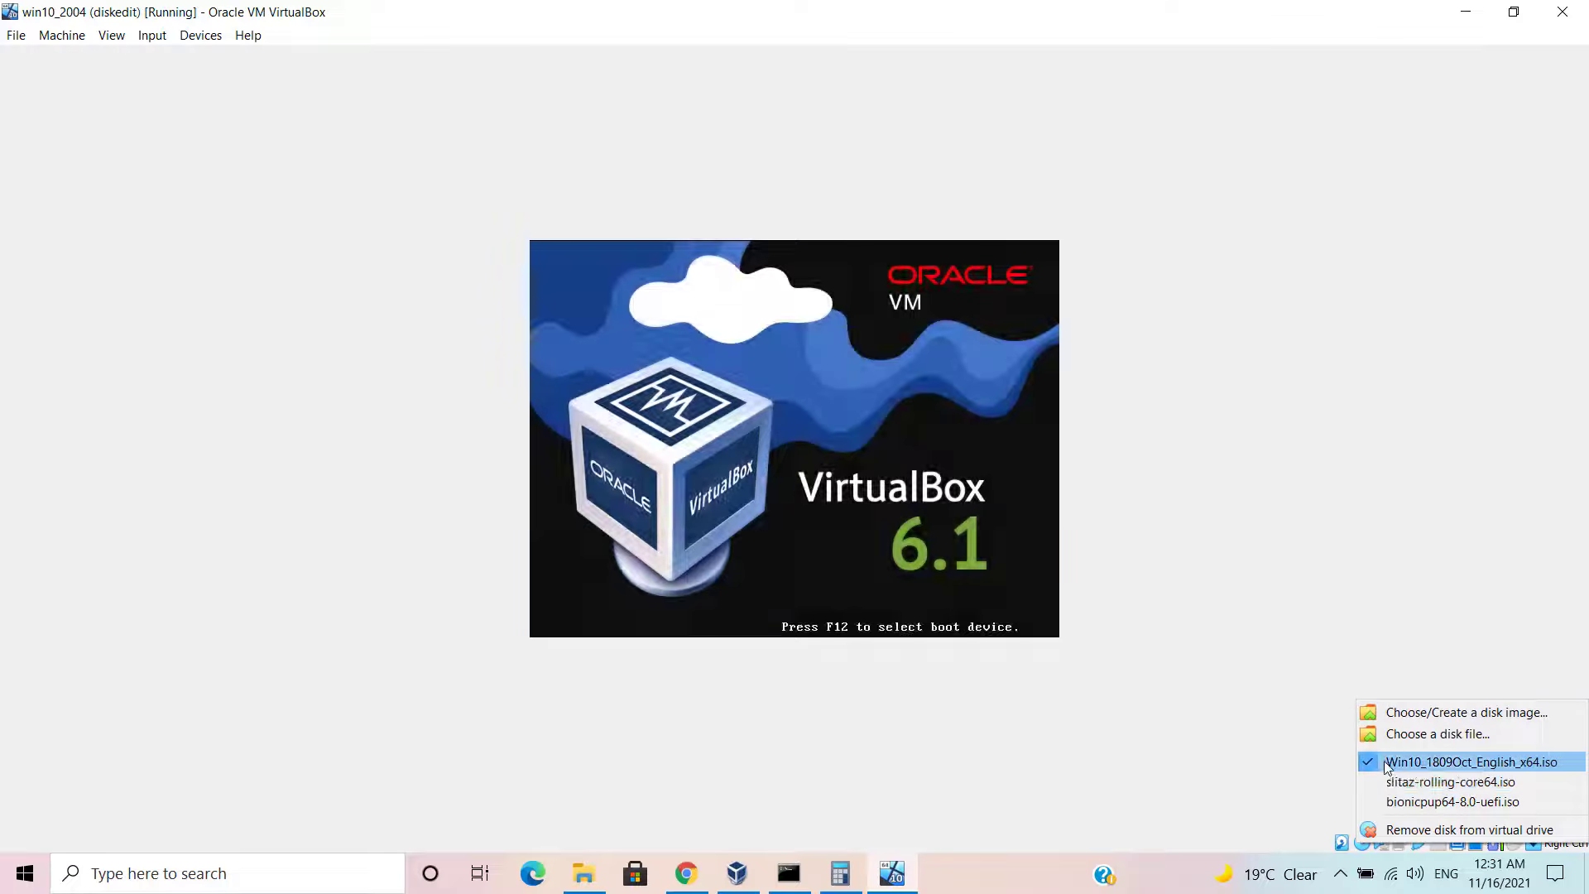
pyautogui.click(1386, 763)
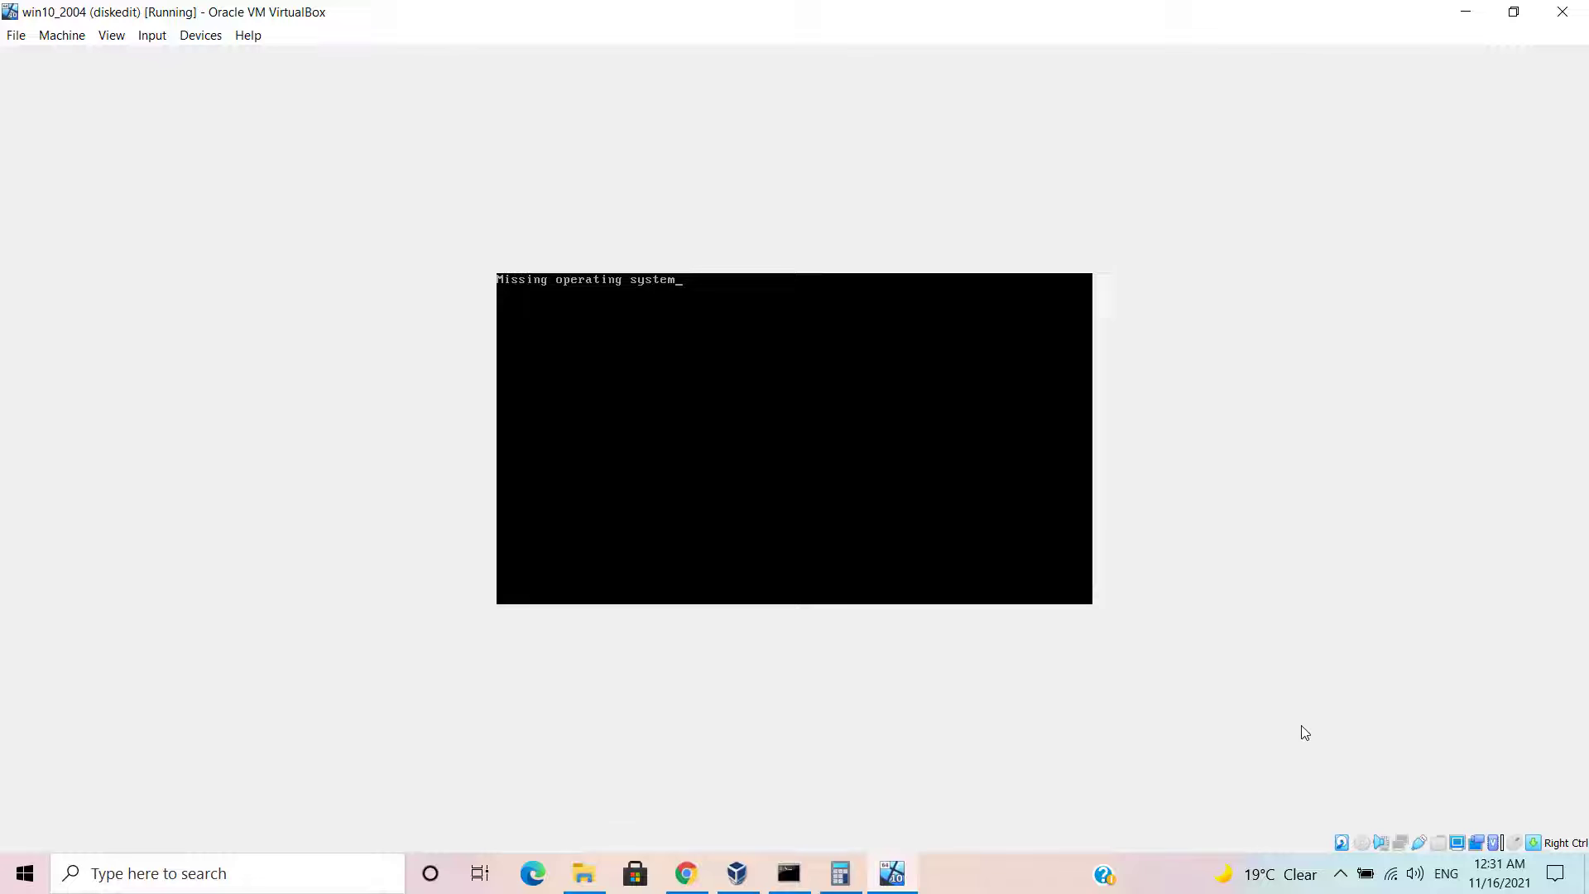
pyautogui.click(1362, 844)
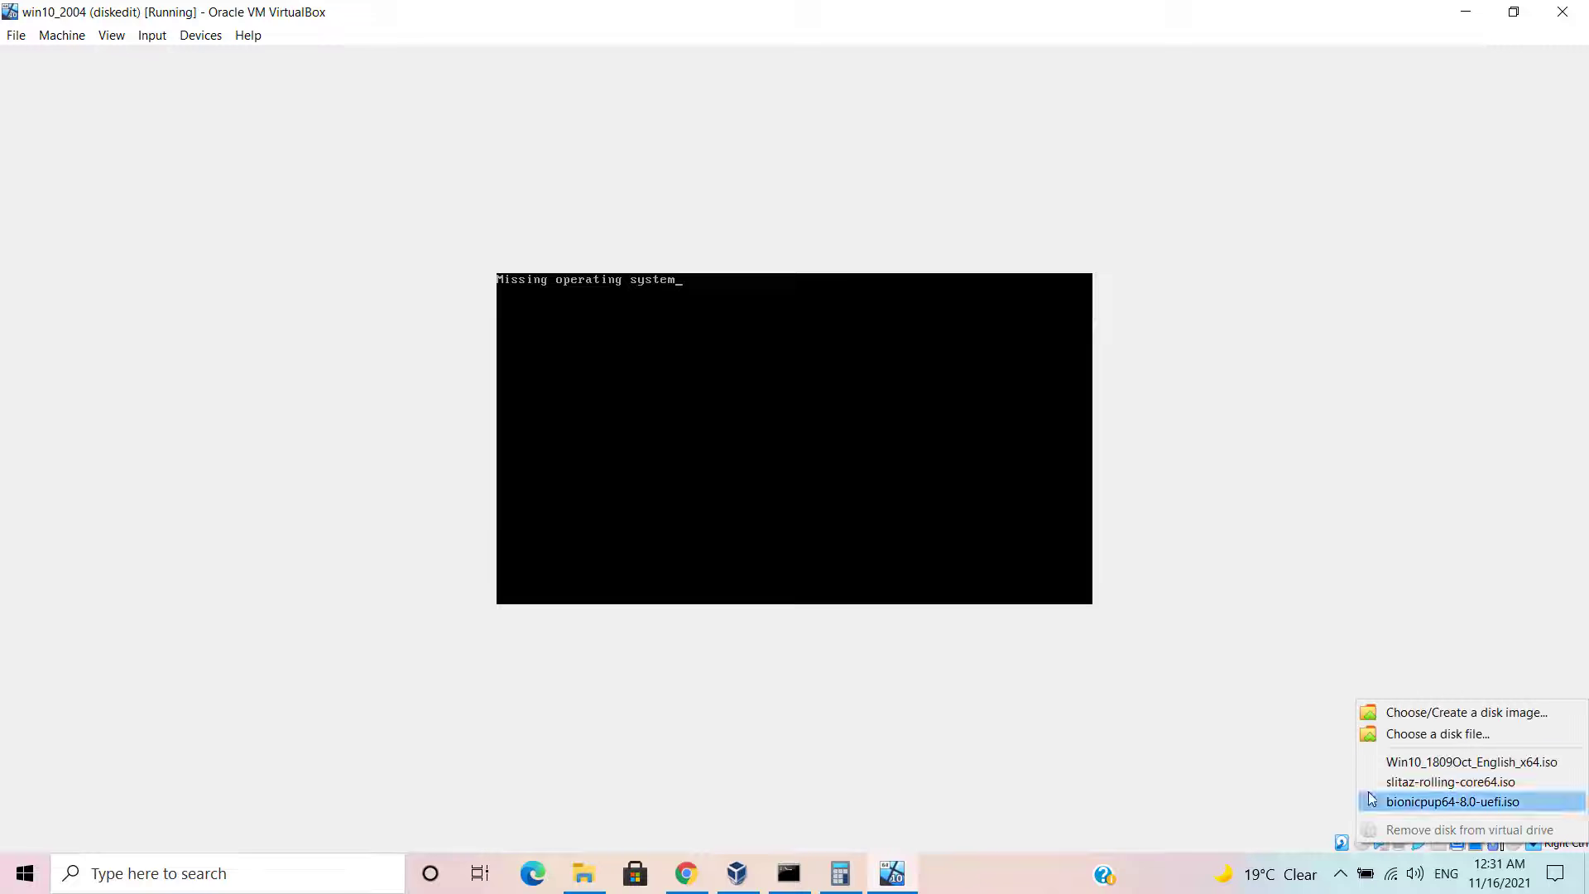
pyautogui.click(1388, 763)
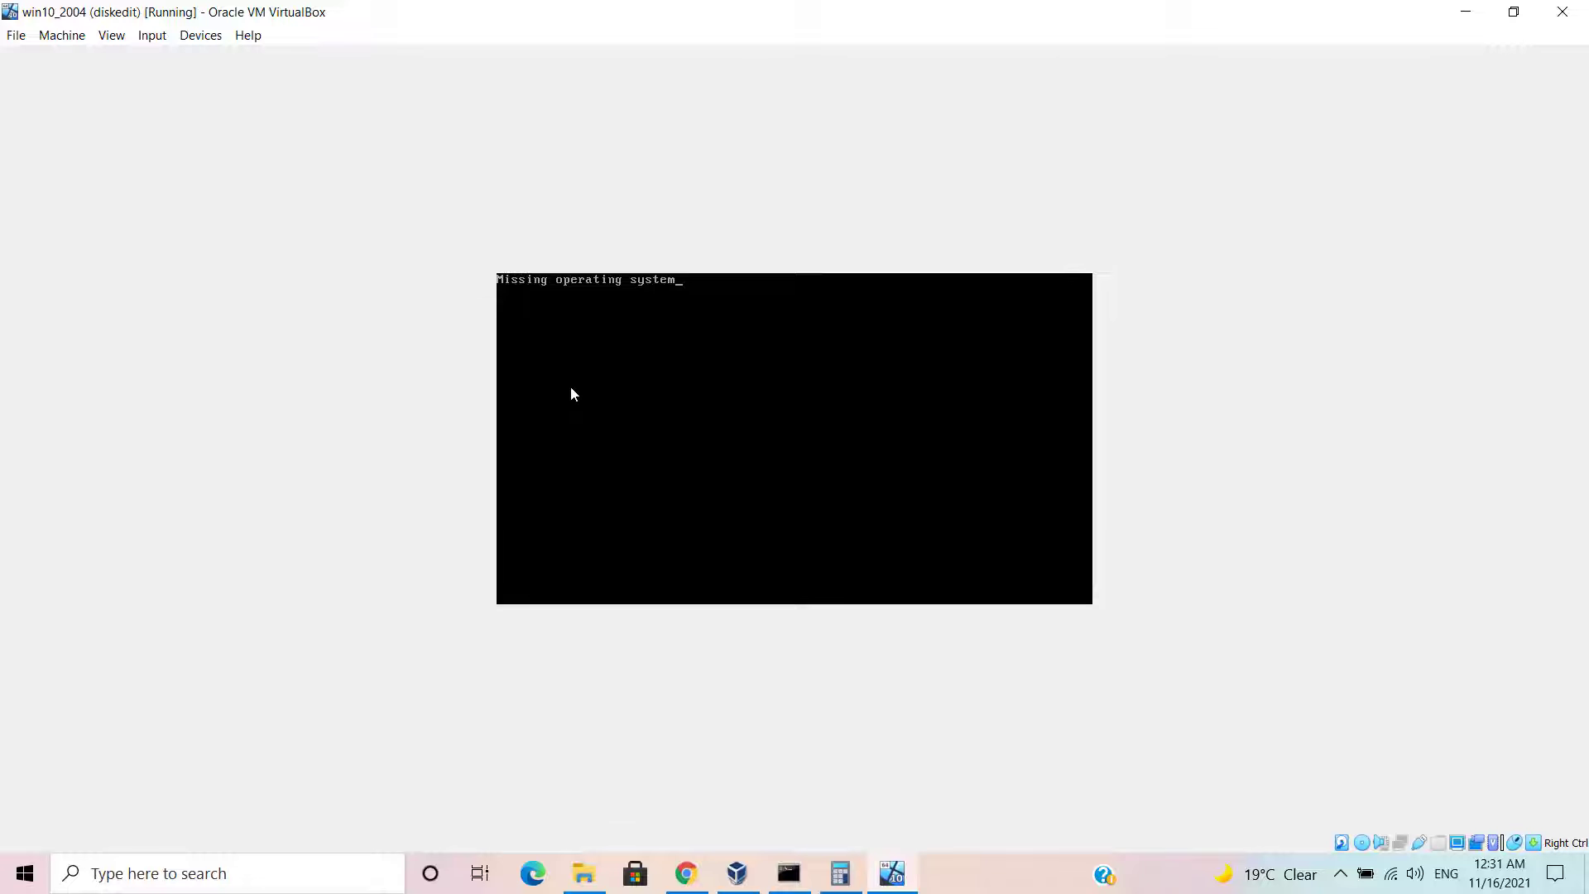
# Step: Reset the virtual machine with Machine > Reset and confirm
pyautogui.click(21, 36)
pyautogui.moveTo(62, 34)
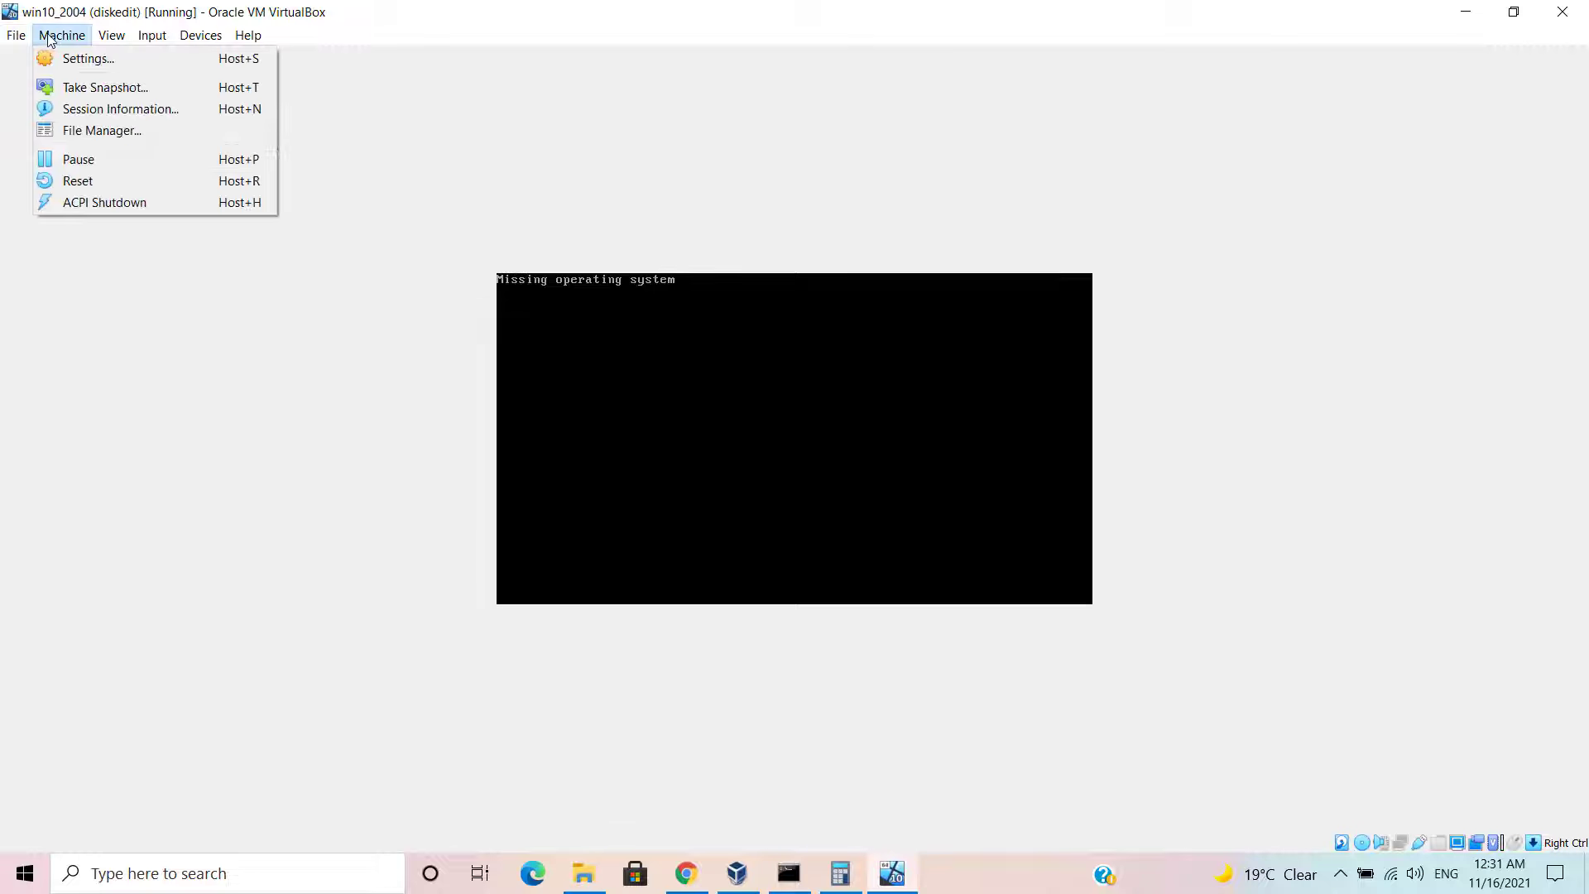
pyautogui.click(77, 180)
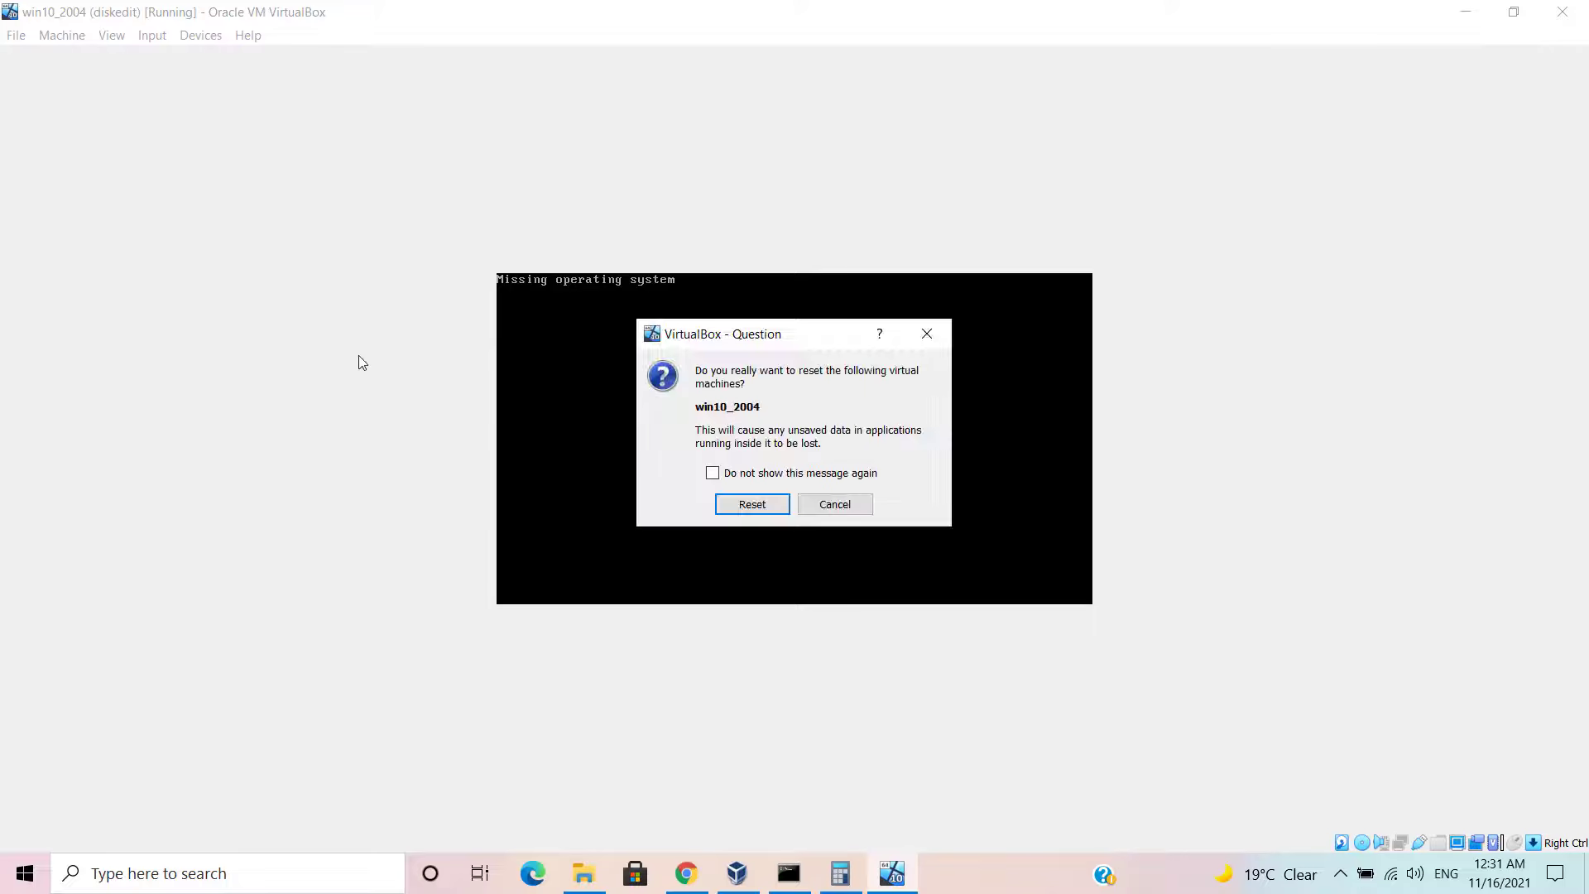
pyautogui.click(753, 506)
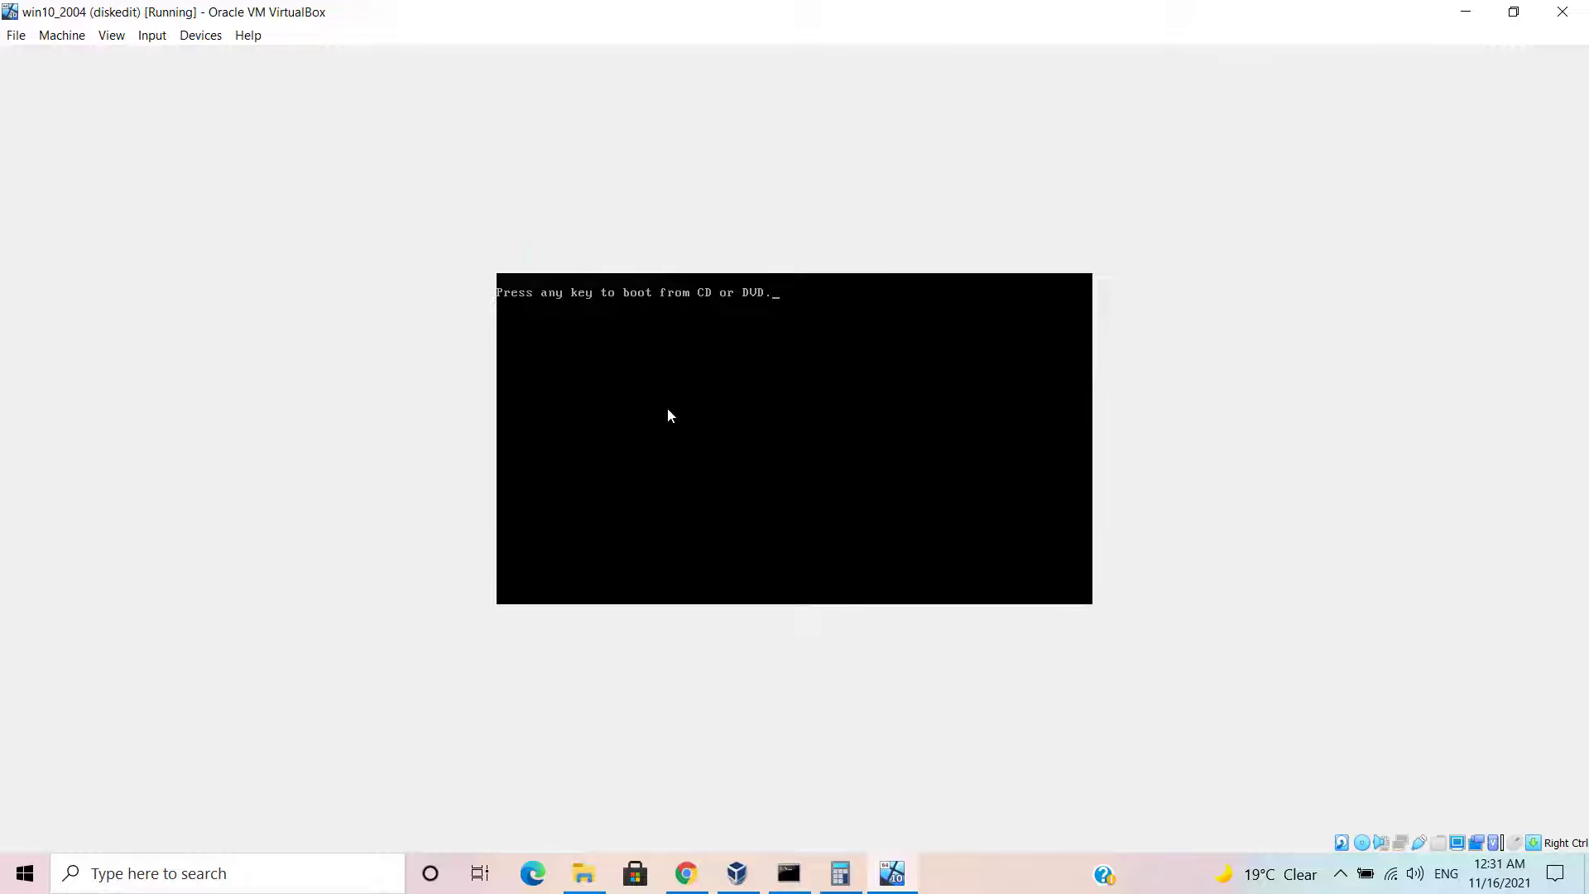
# Step: Boot from the setup DVD, open a Shift+F10 command prompt and start diskpart
pyautogui.press('Return')
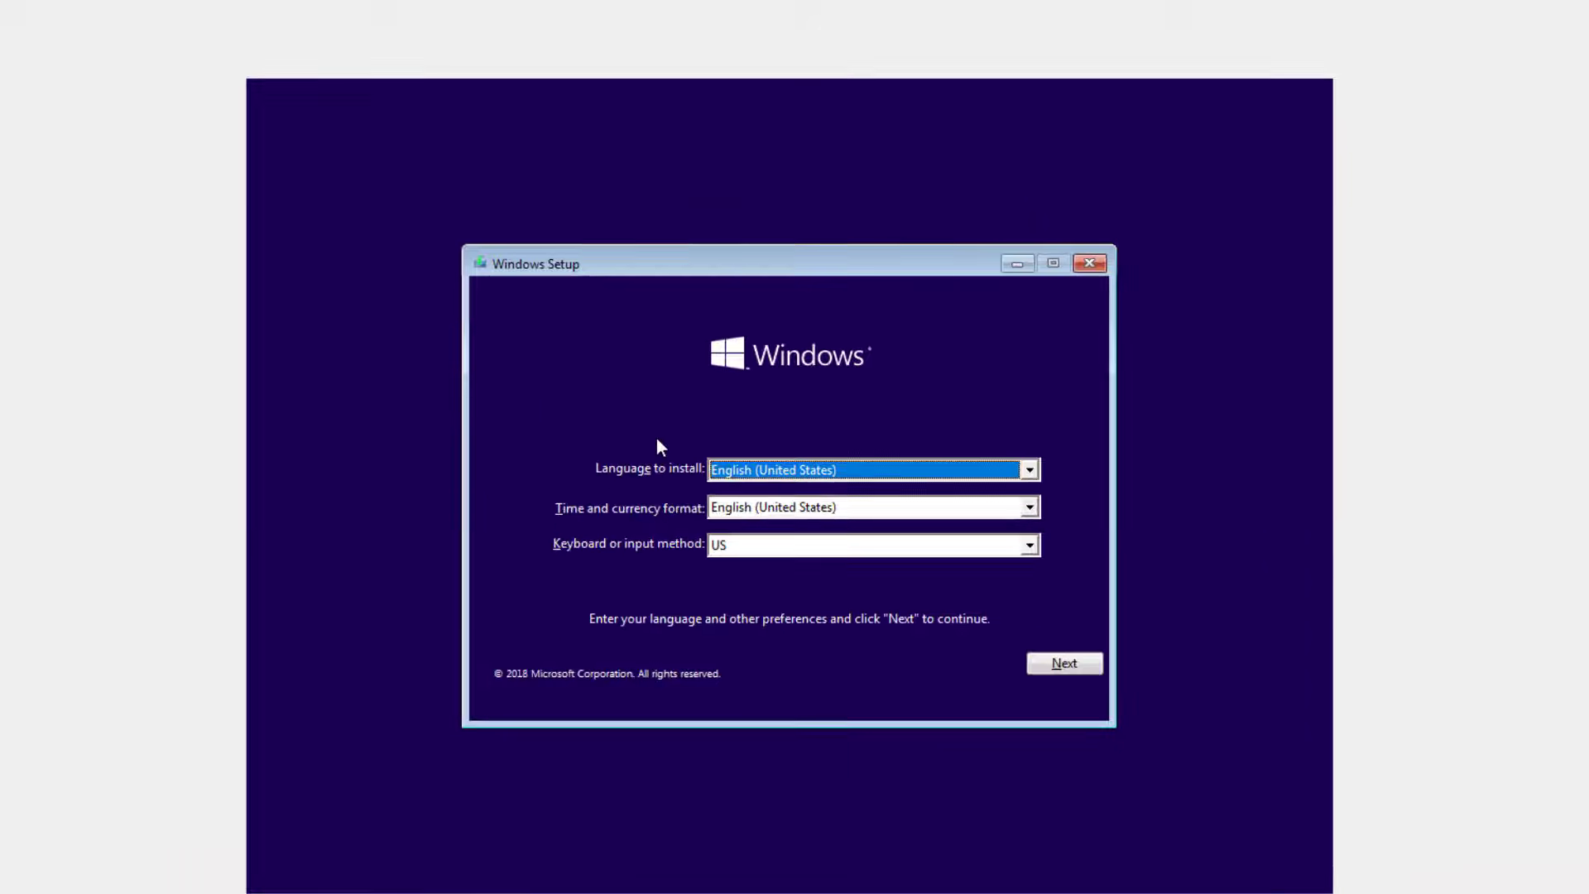
pyautogui.hotkey('shift', 'F10')
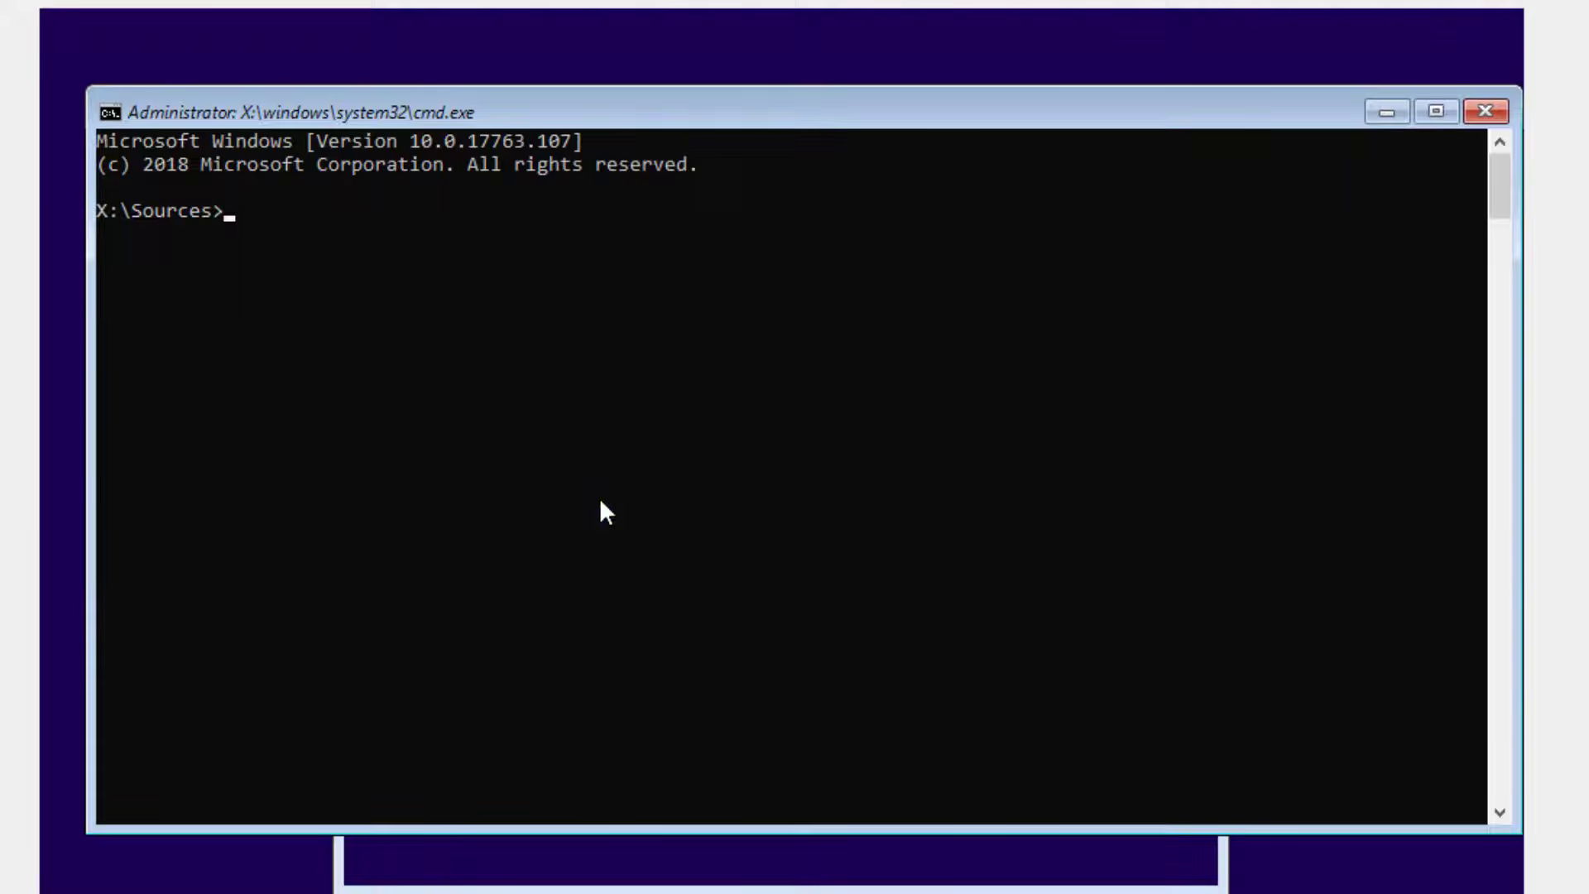
pyautogui.write('diskpart')
pyautogui.press('Return')
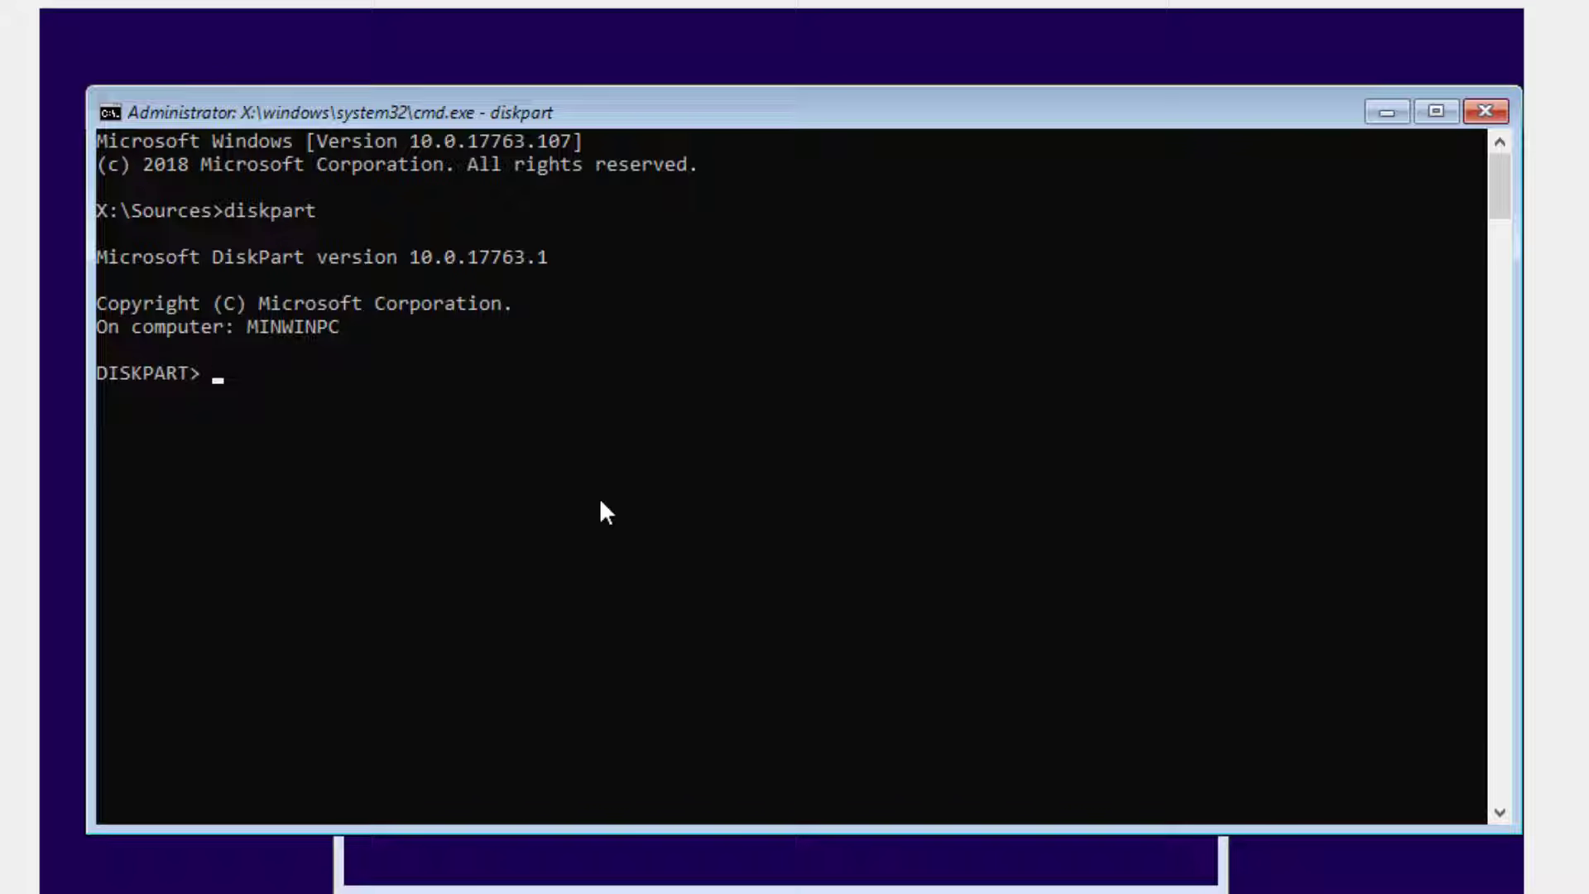
# Step: List disks and partitions in DiskPart, then select Disk 0 and partition 1
pyautogui.write('lis dis')
pyautogui.press('Return')
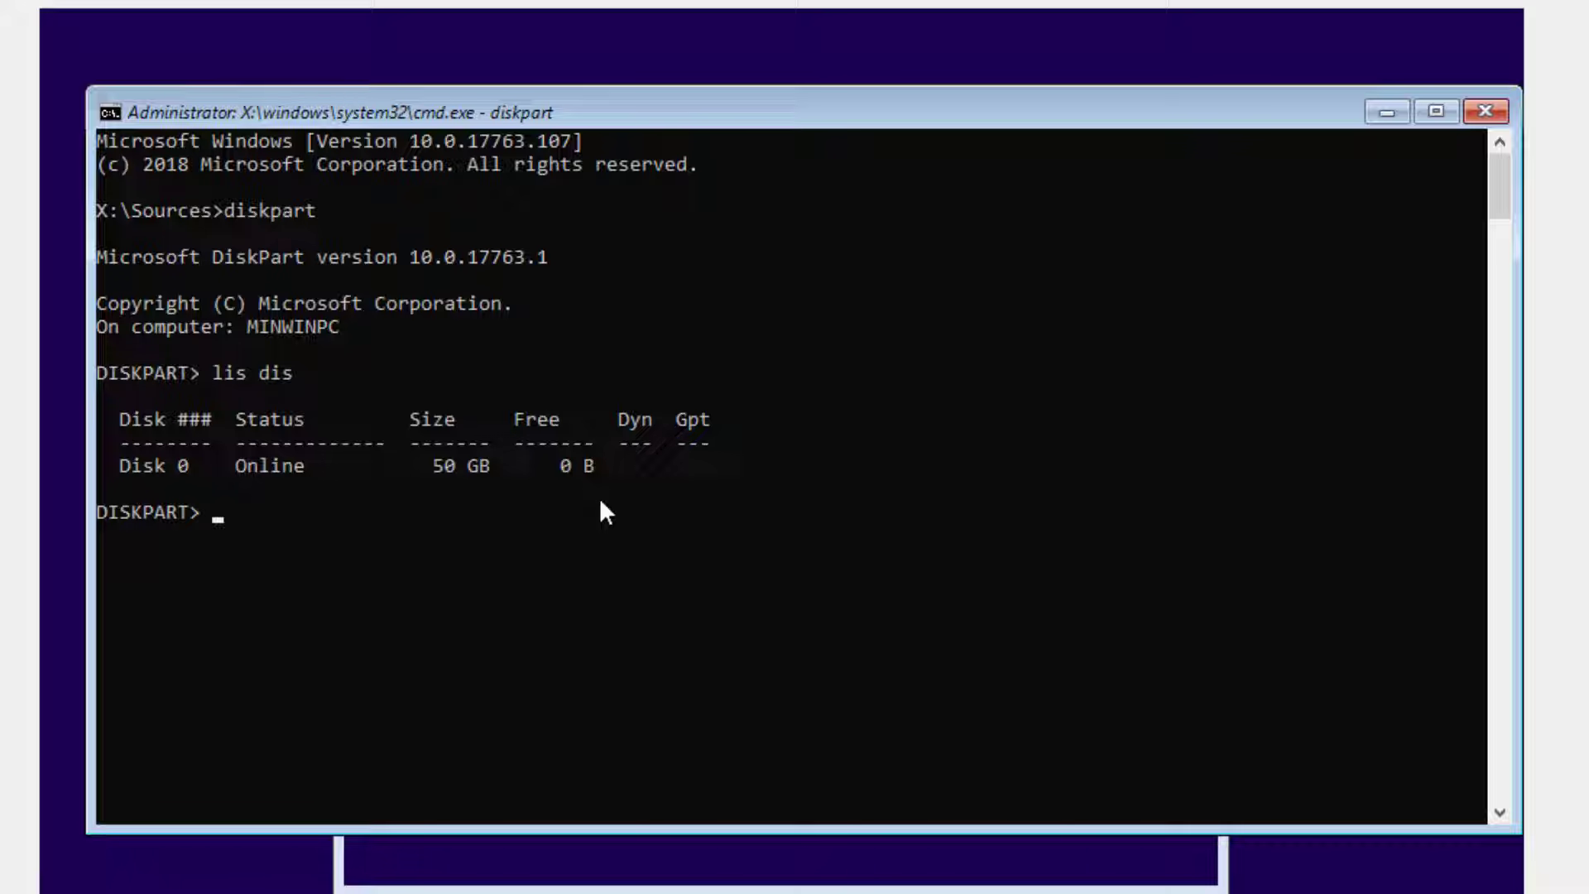
pyautogui.write('sel dis 0')
pyautogui.press('Return')
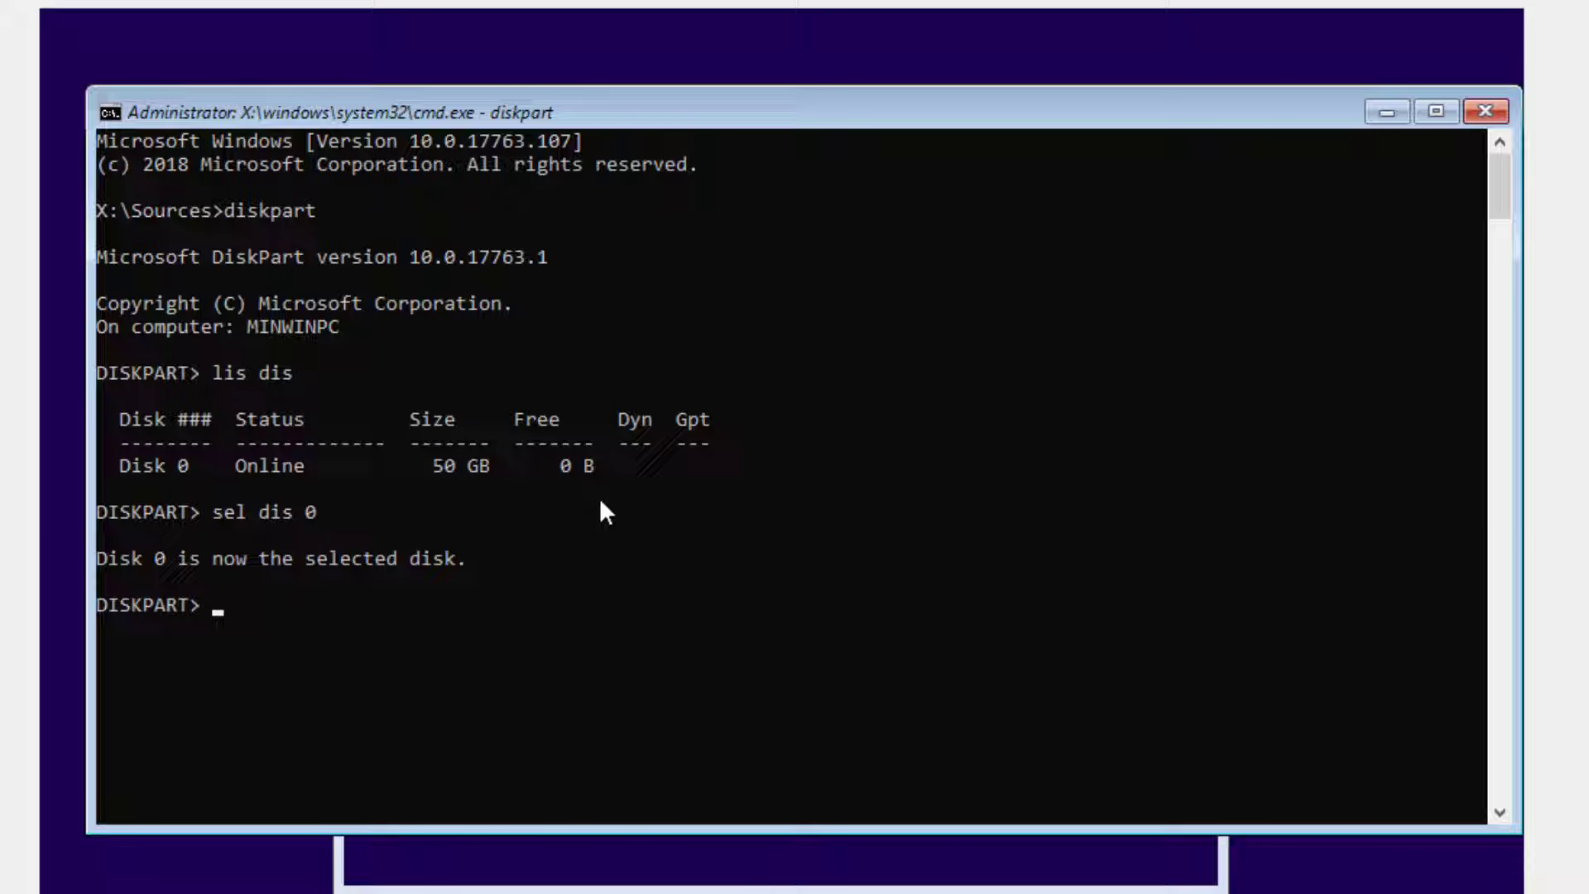
pyautogui.write('lis par')
pyautogui.press('Return')
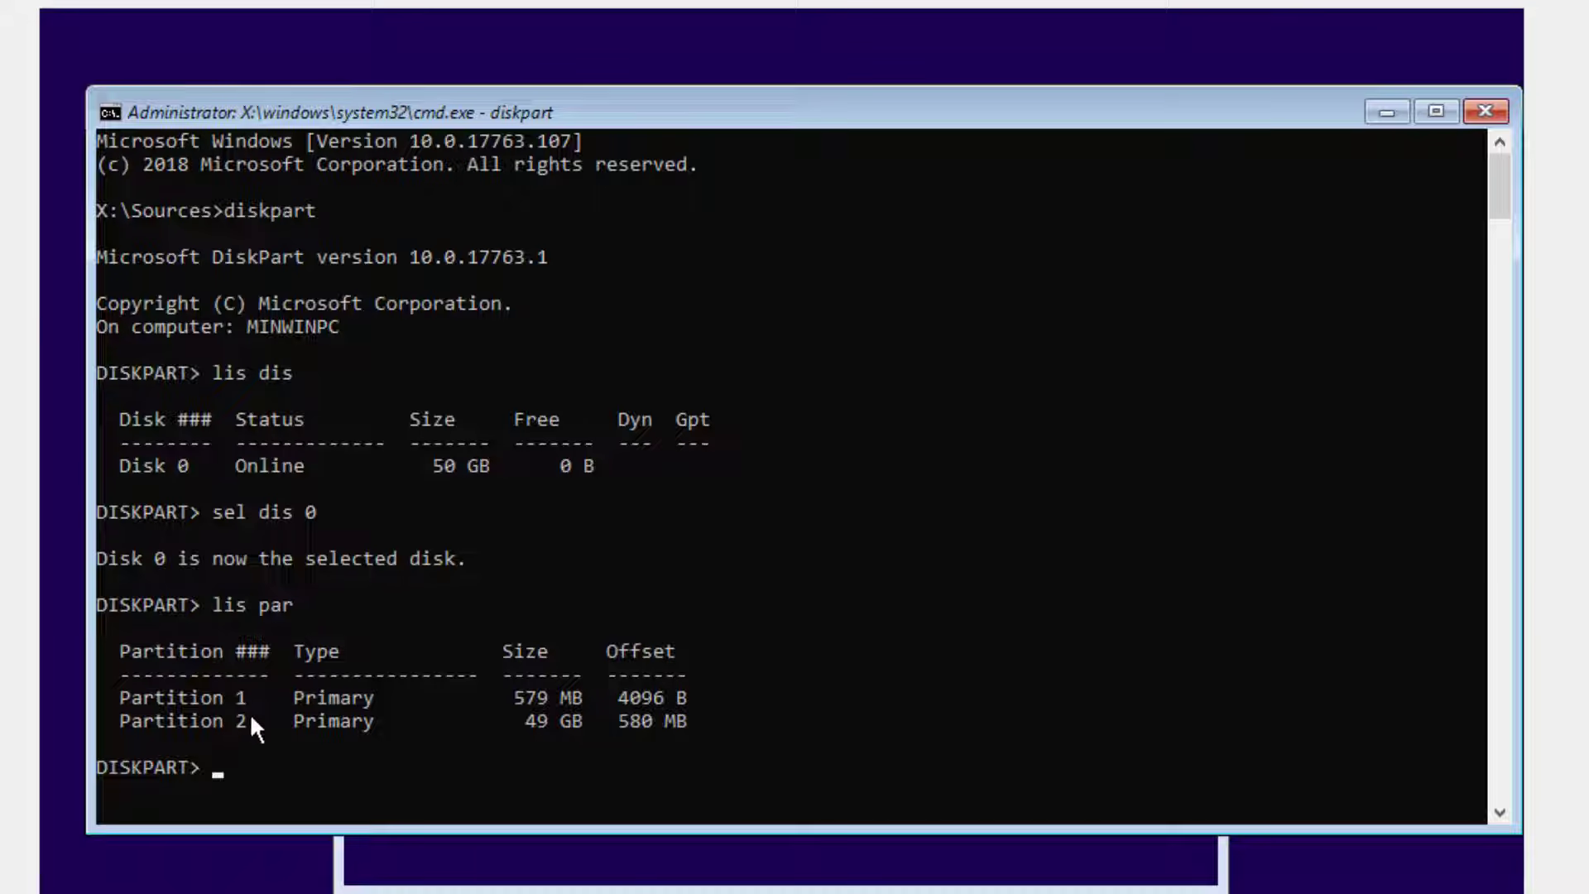
pyautogui.write('sel par 1')
pyautogui.press('Return')
# Step: Quick-format the 579 MB partition 1 and exit DiskPart to the X:\Sources prompt
pyautogui.write('fo')
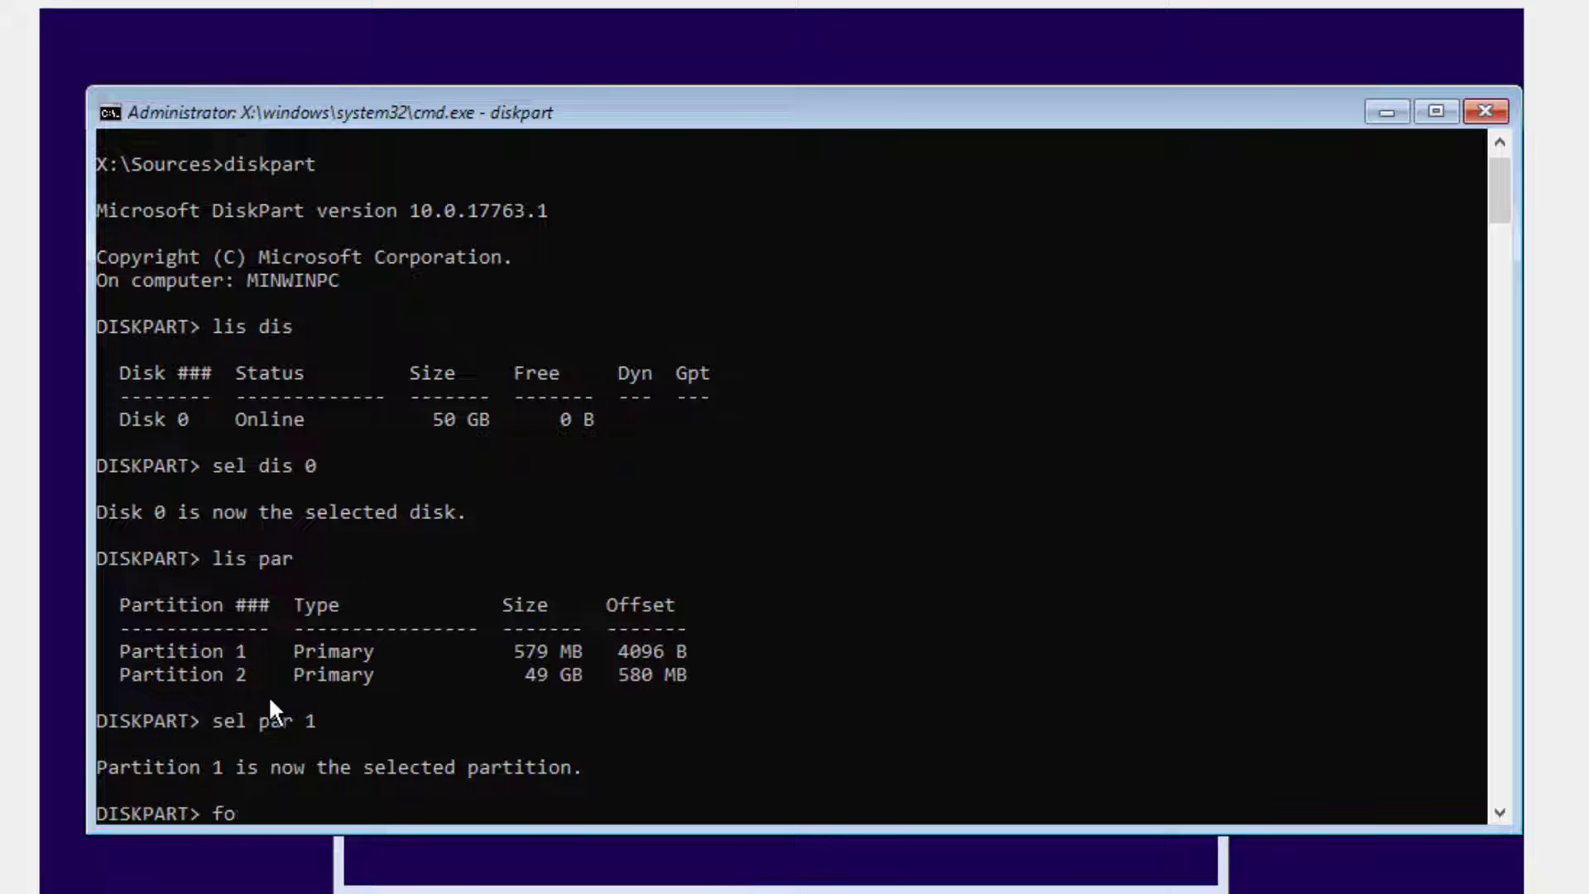
pyautogui.write('r quick')
pyautogui.press('Return')
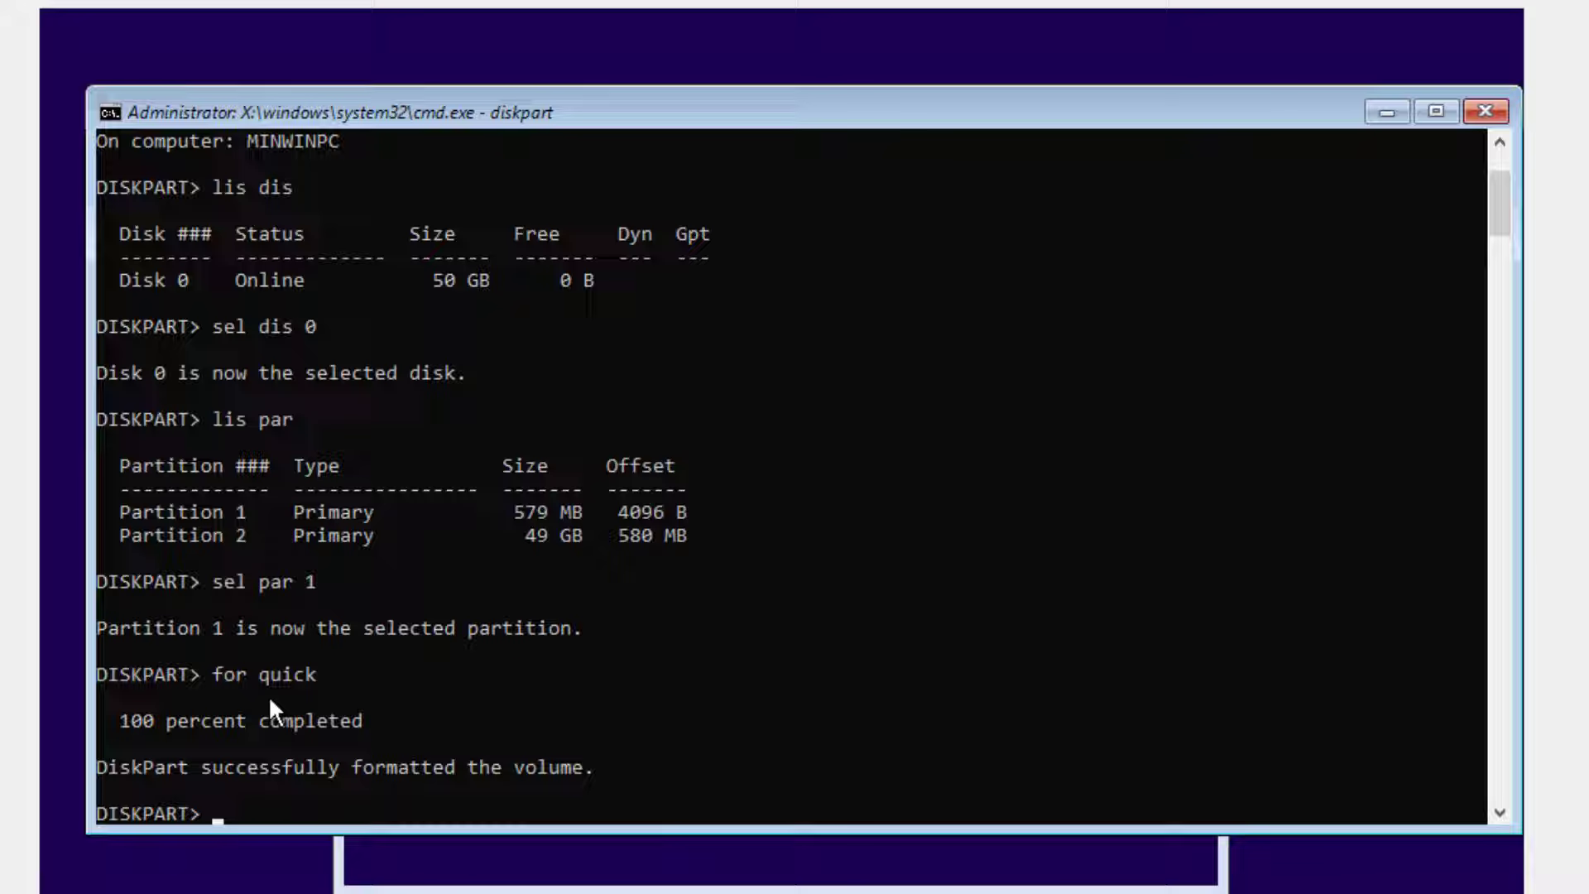
pyautogui.write('exit')
pyautogui.press('Return')
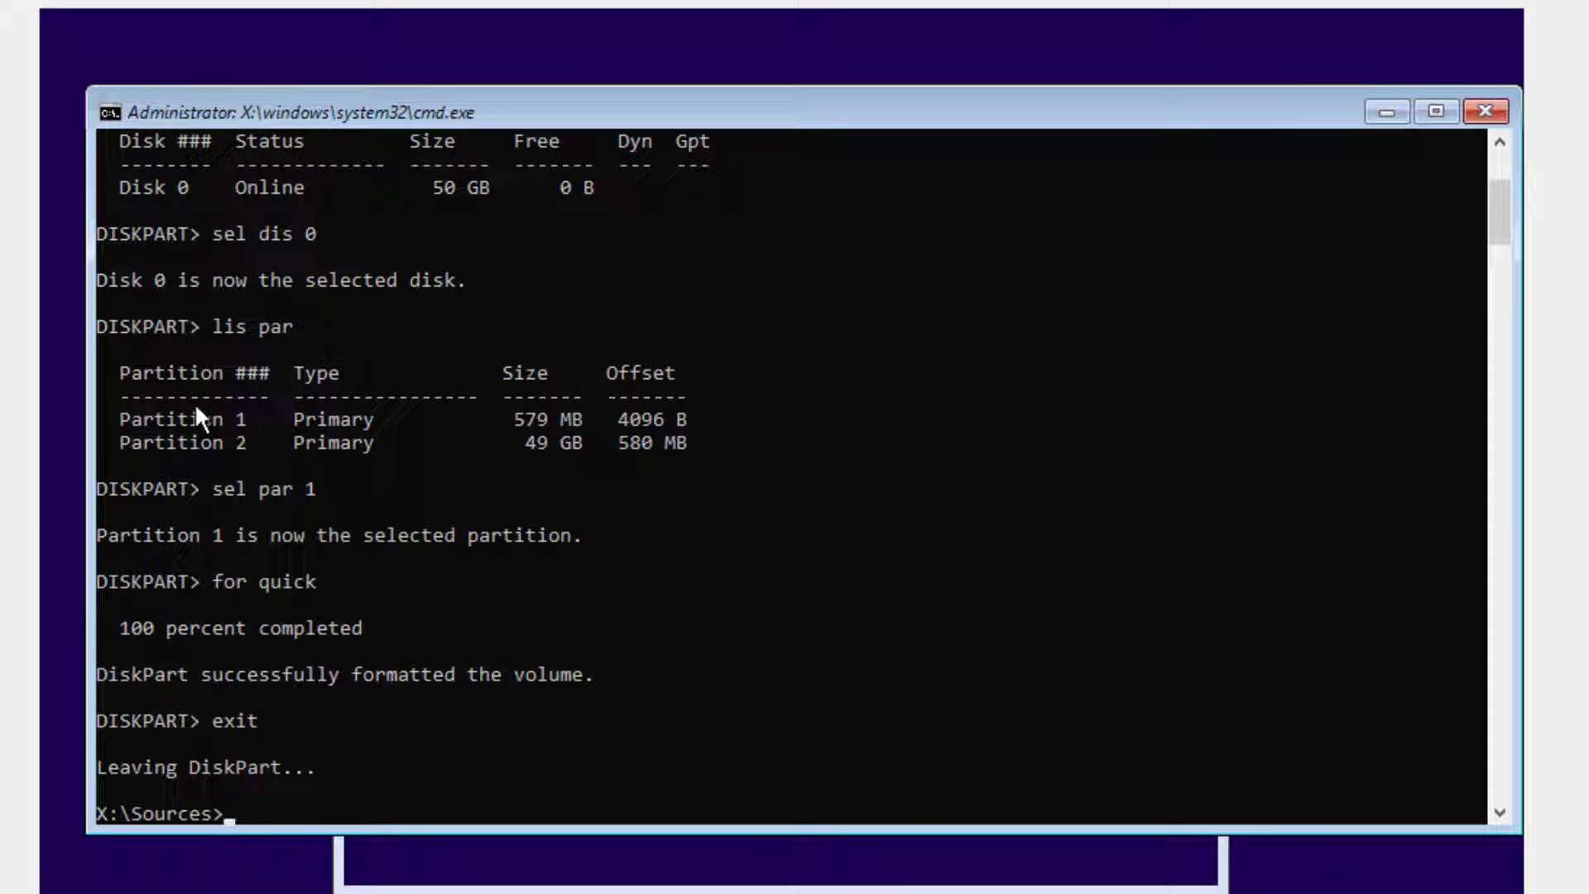
pyautogui.write('bcdboot')
pyautogui.press('BackSpace')
pyautogui.press('BackSpace')
pyautogui.press('BackSpace')
pyautogui.press('BackSpace')
pyautogui.press('BackSpace')
pyautogui.press('BackSpace')
pyautogui.press('BackSpace')
pyautogui.write('bcdboot')
# Step: Run 'bcdboot d:\Windows' to recreate the Windows boot files
pyautogui.scroll(4, 226, 431)
pyautogui.scroll(-13, 226, 431)
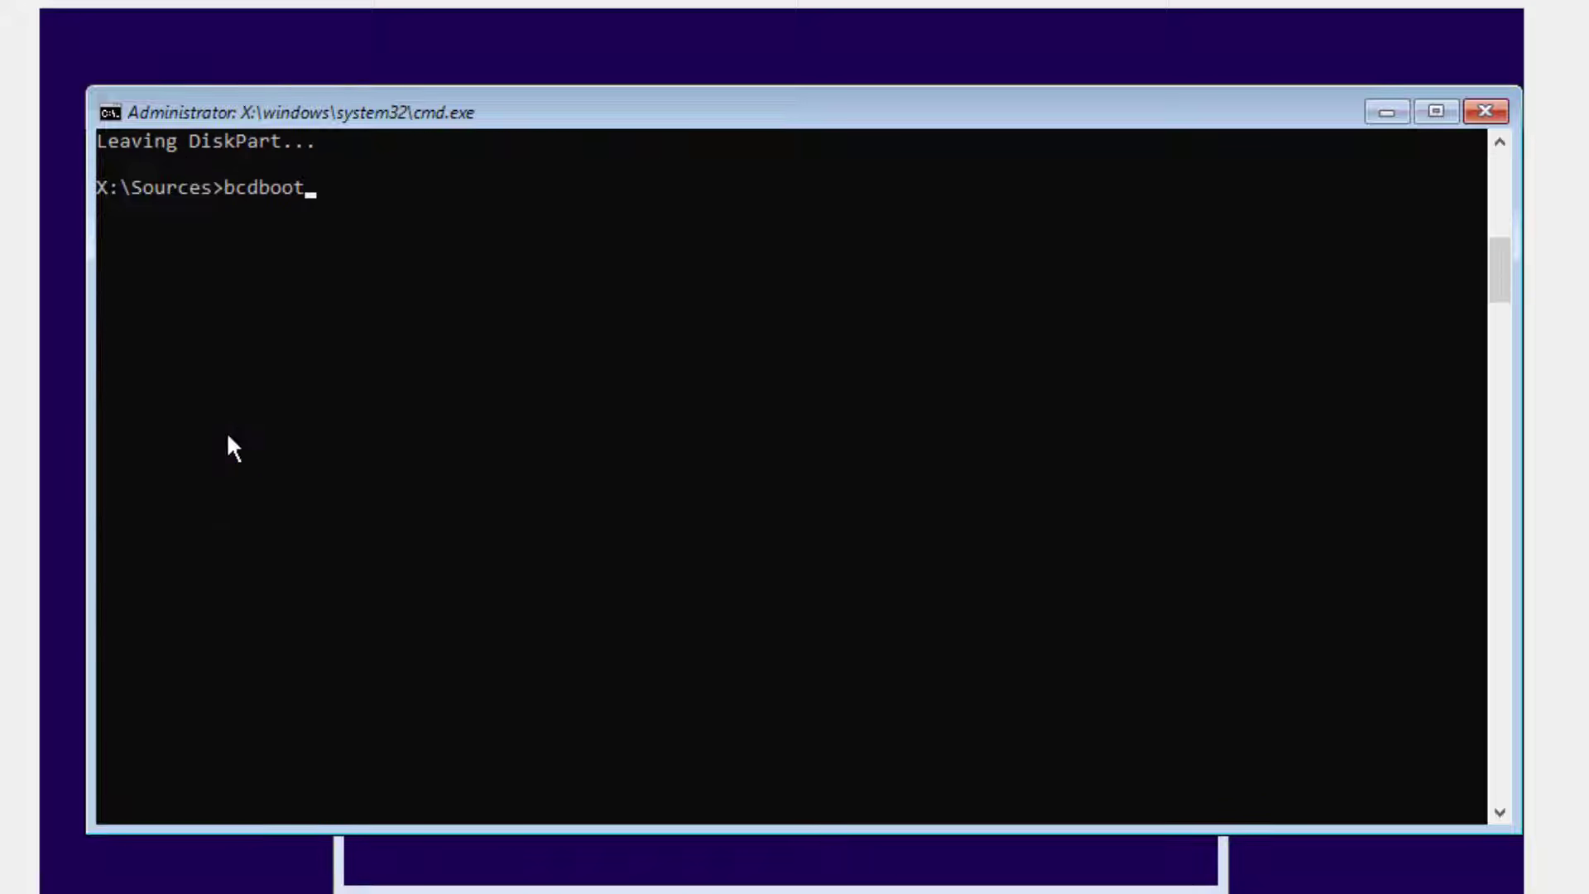
pyautogui.scroll(1, 226, 431)
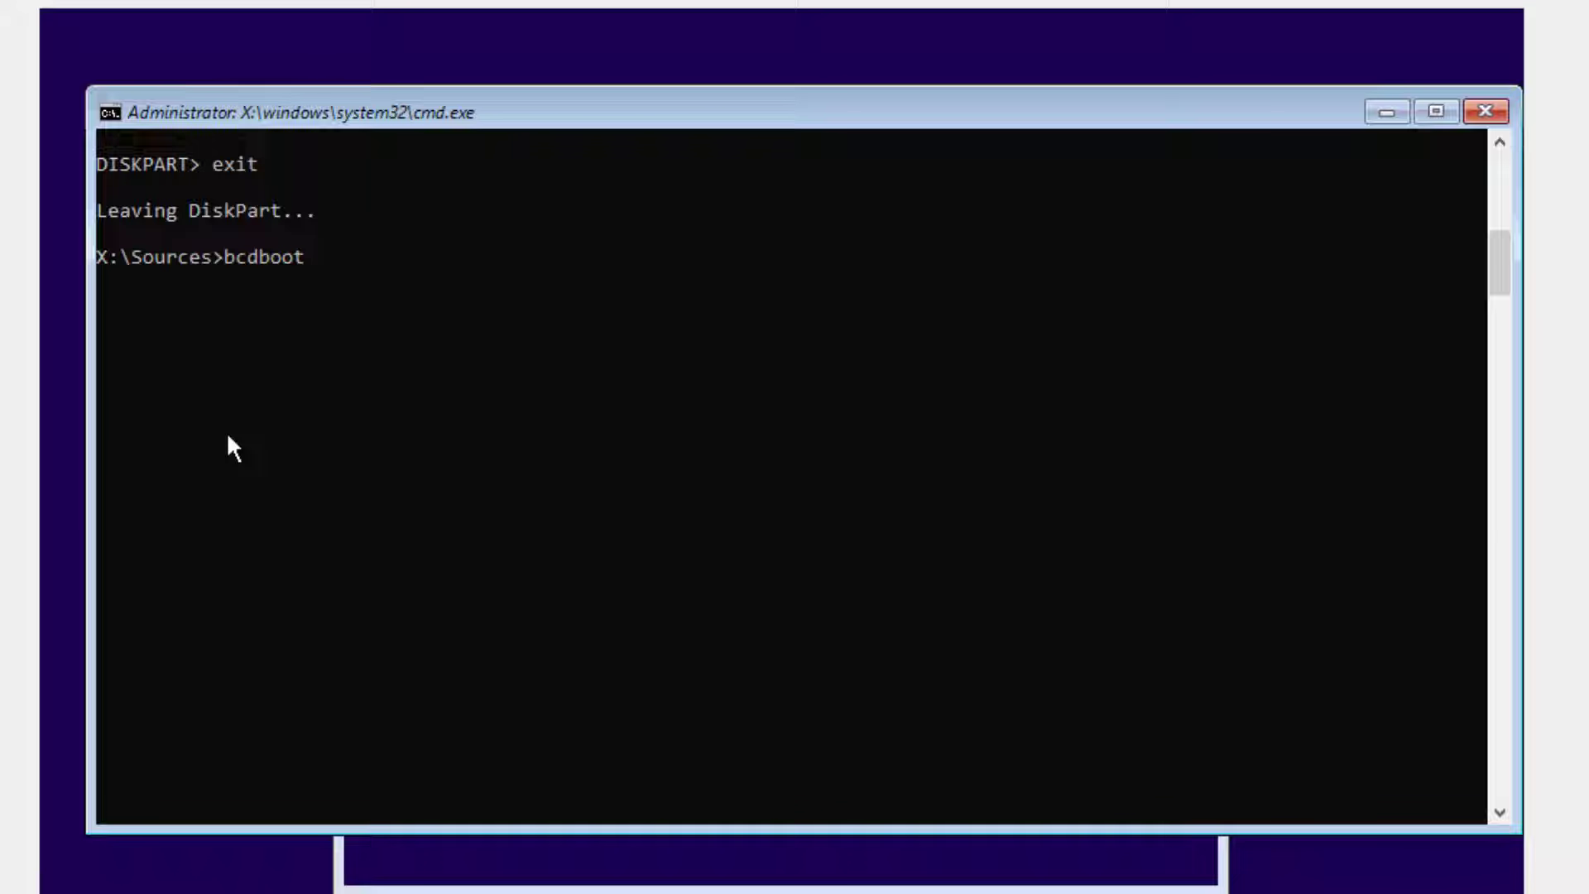
pyautogui.write('d:\\Windows')
pyautogui.press('Return')
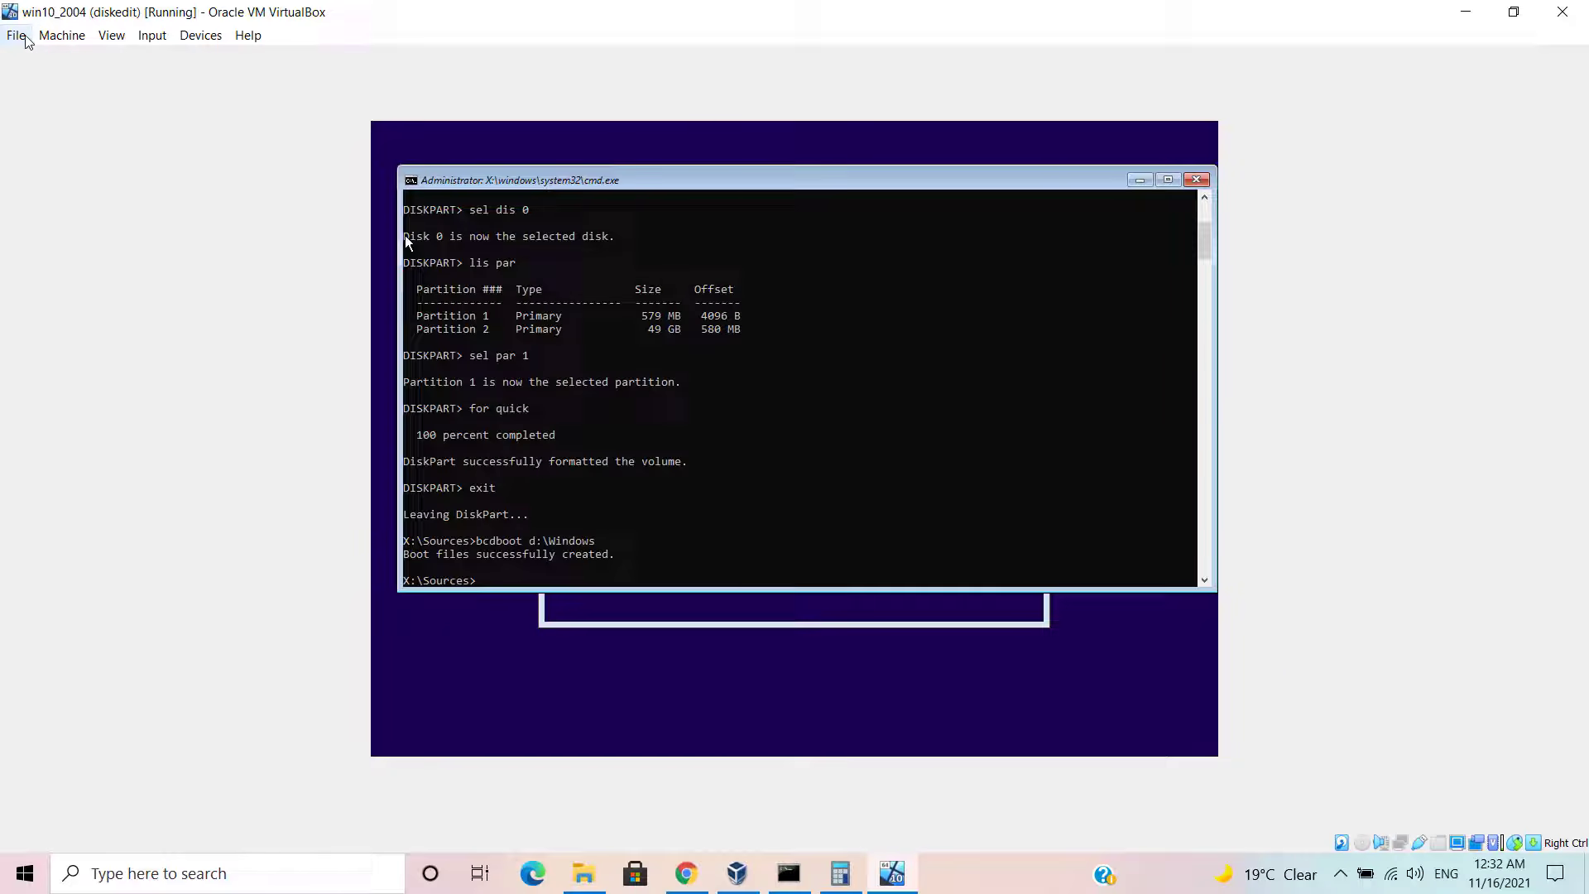
# Step: Reset the win10_2004 VM and confirm, letting it boot from the repaired disk
pyautogui.click(25, 37)
pyautogui.moveTo(60, 37)
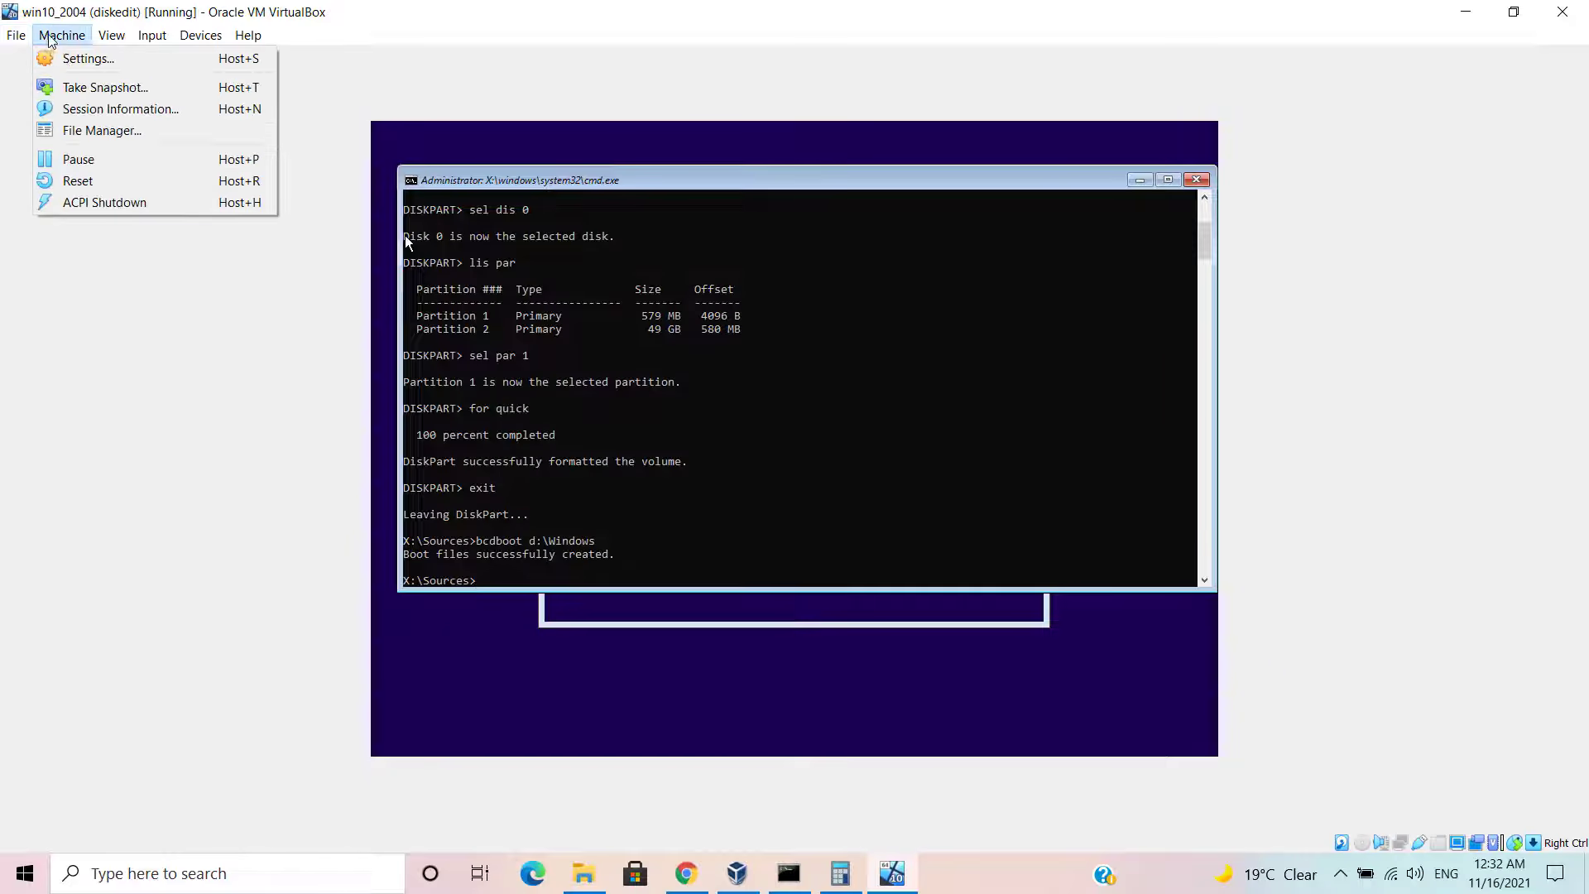
pyautogui.click(85, 182)
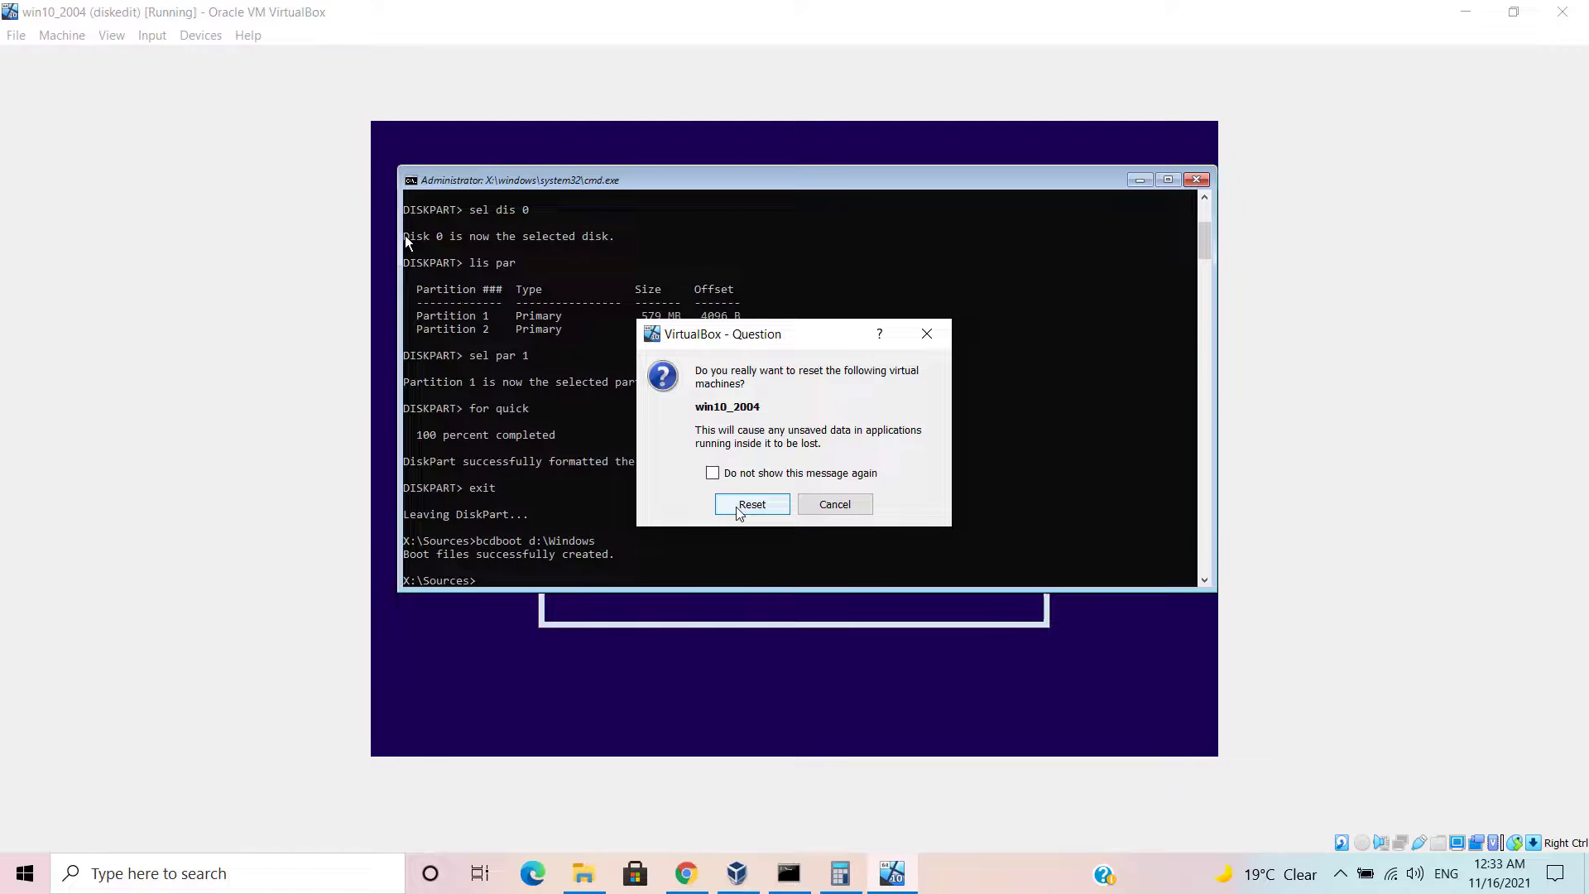
pyautogui.click(751, 505)
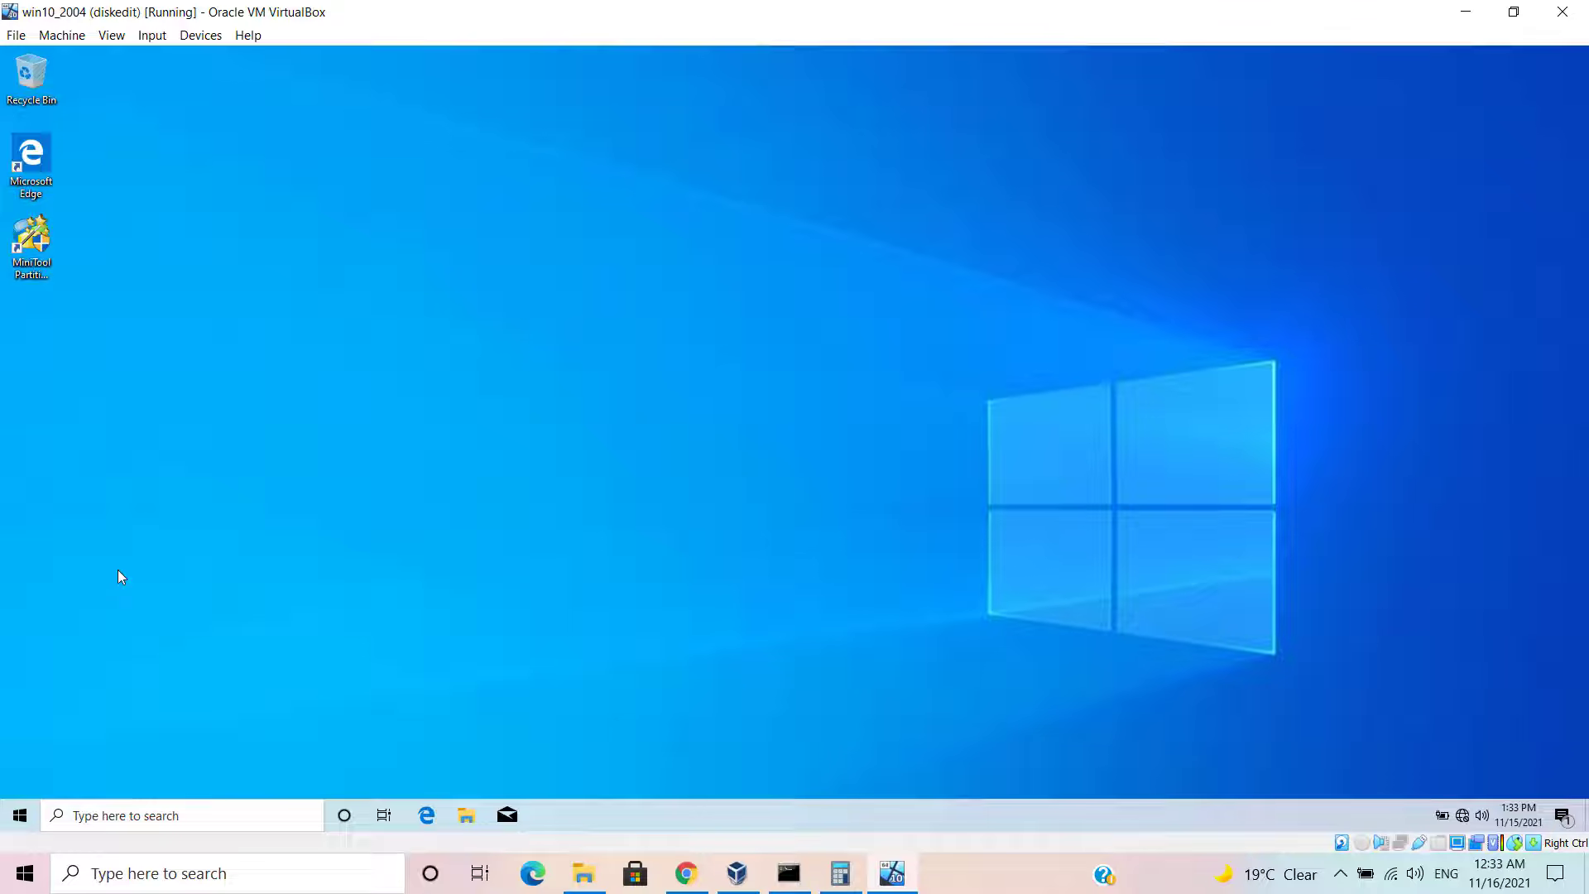
pyautogui.click(20, 817)
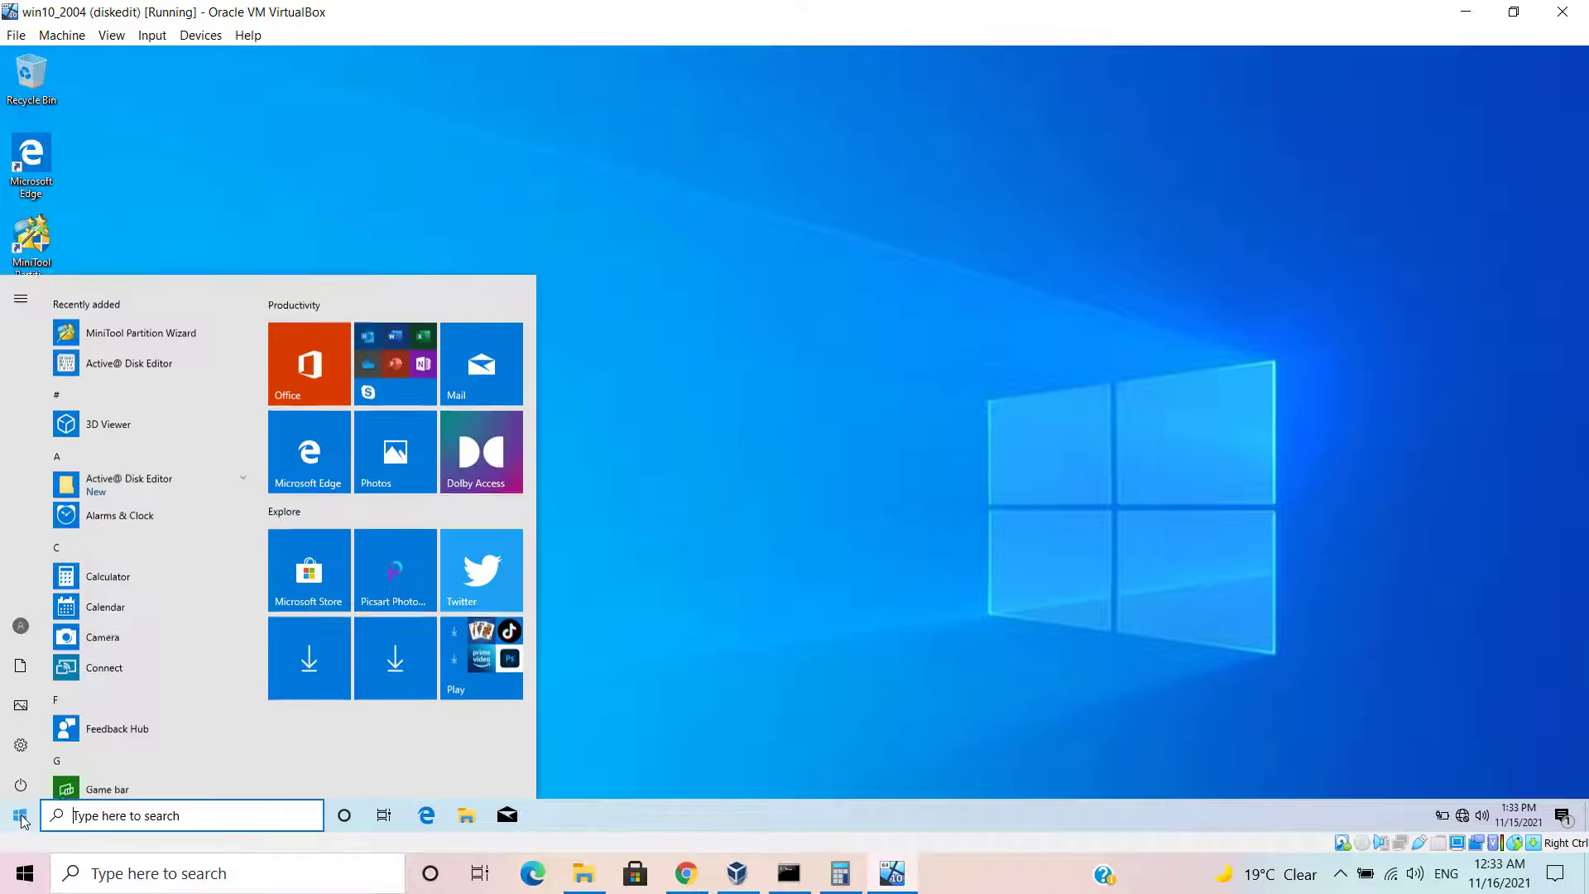
pyautogui.click(121, 352)
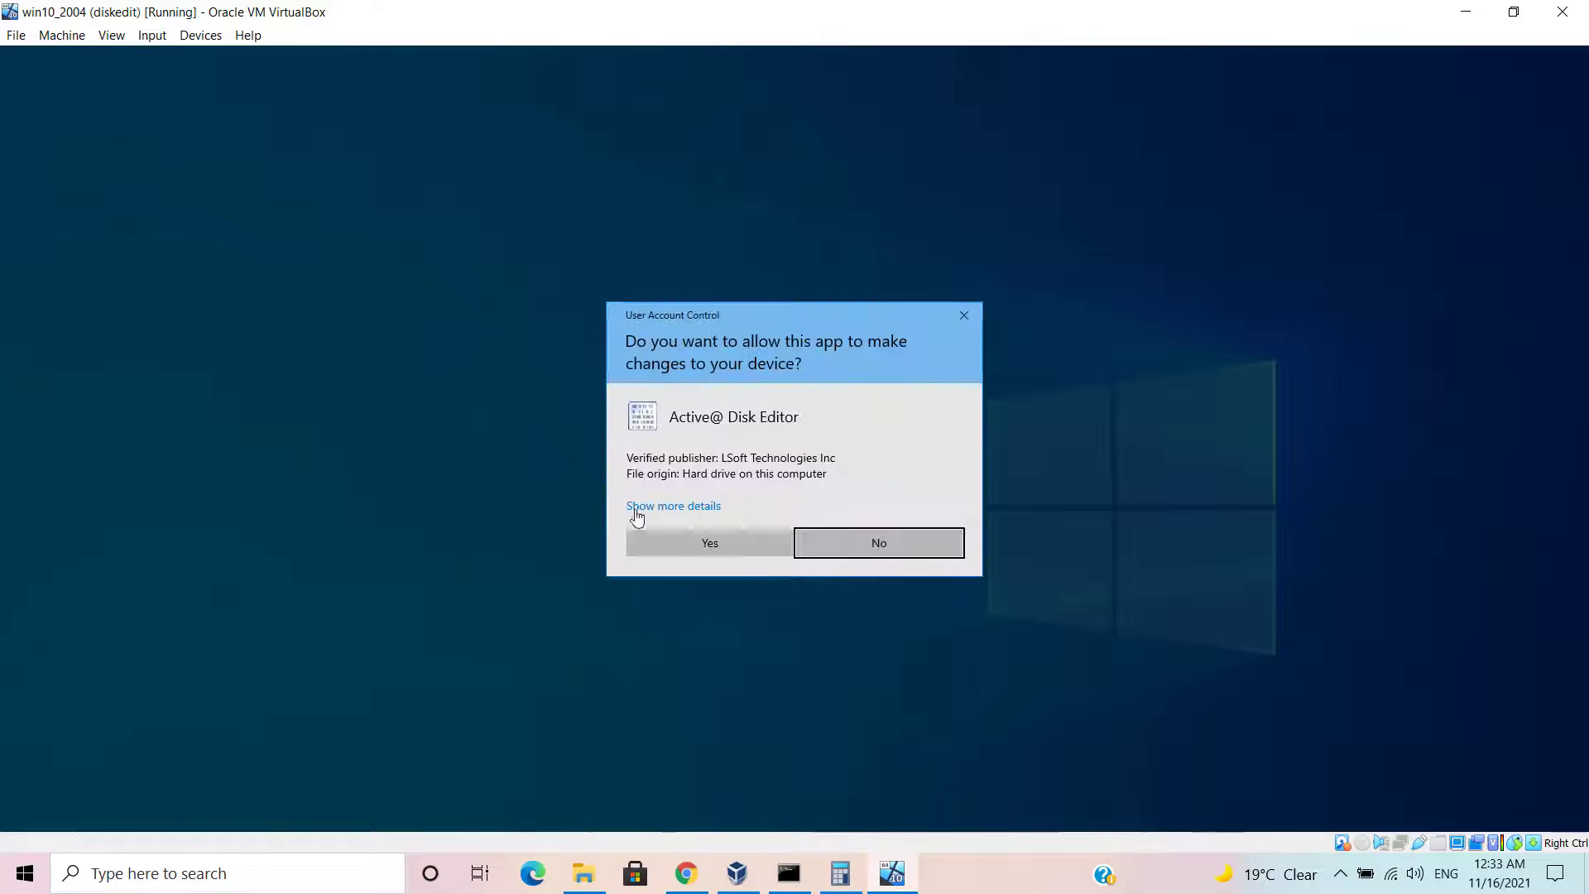
pyautogui.click(675, 542)
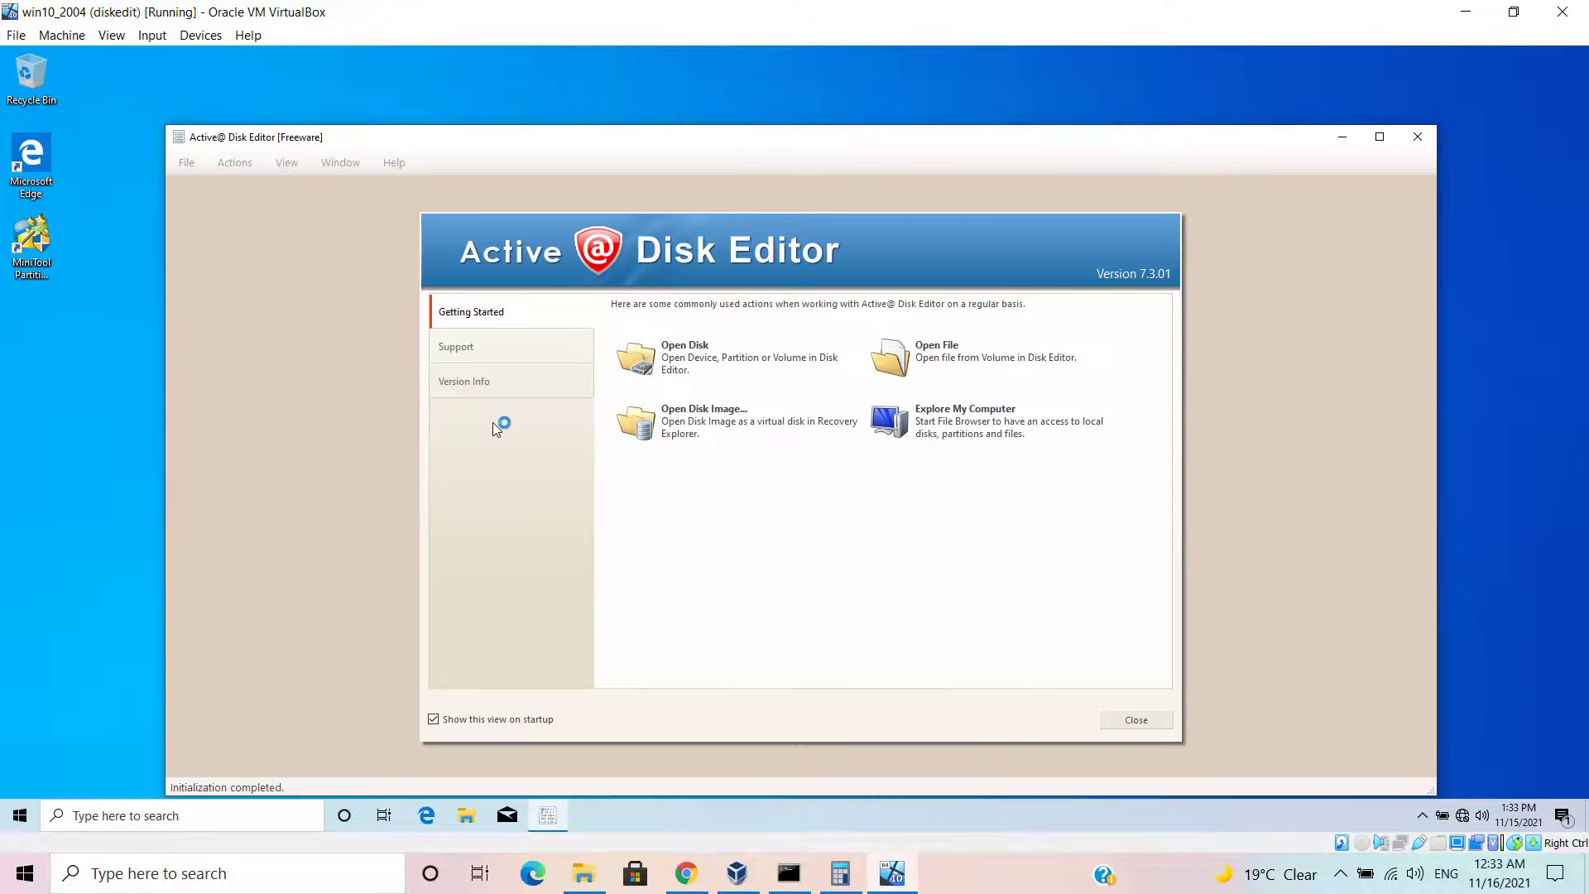
pyautogui.click(683, 345)
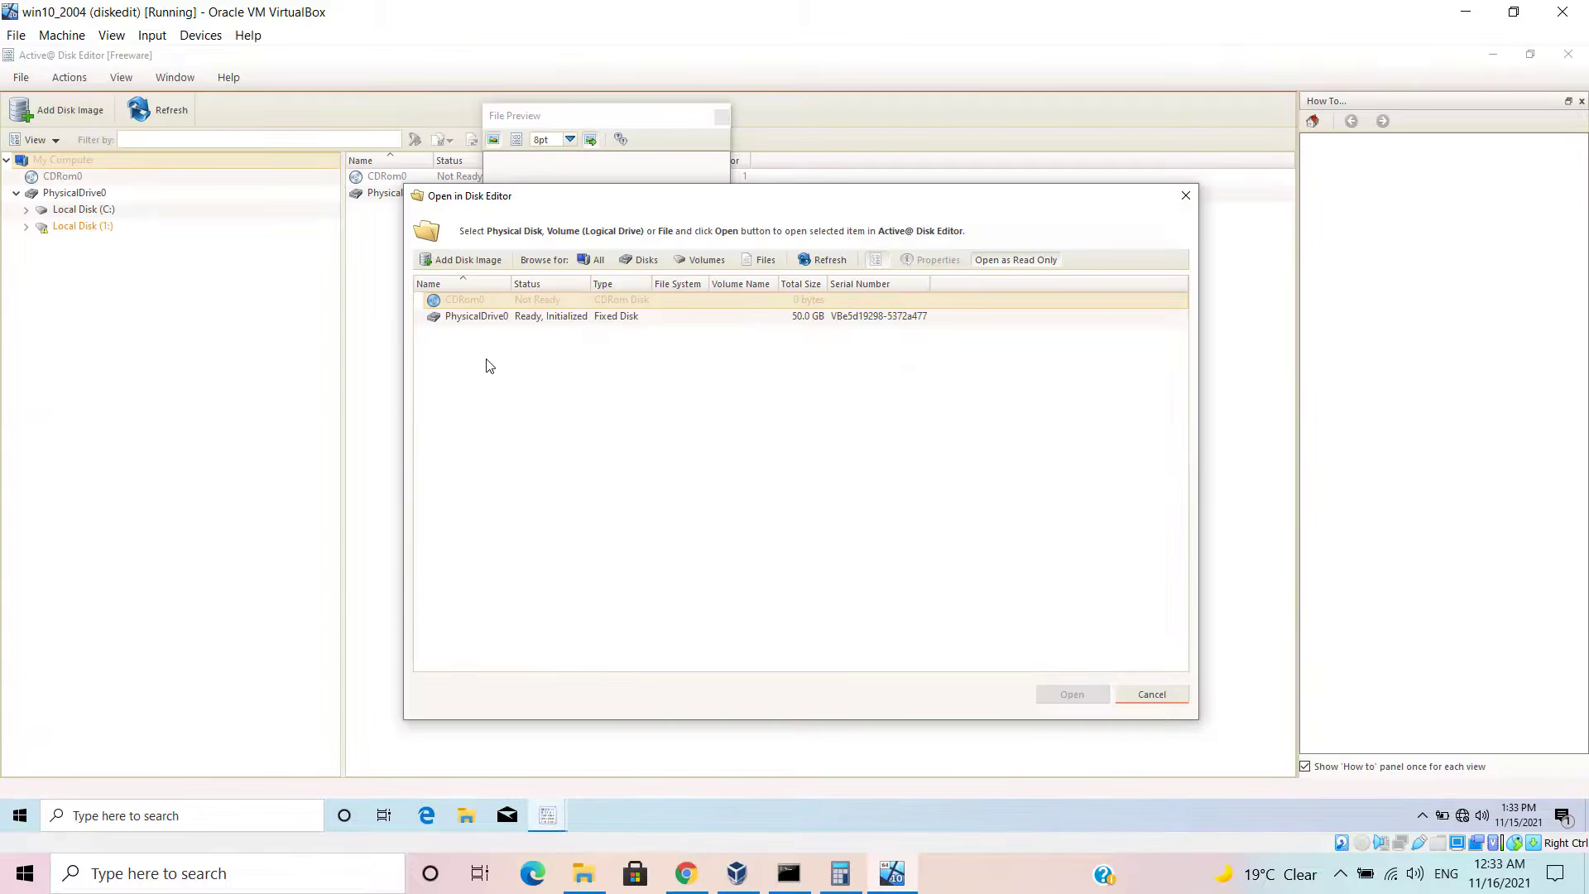
pyautogui.click(470, 318)
pyautogui.click(1067, 696)
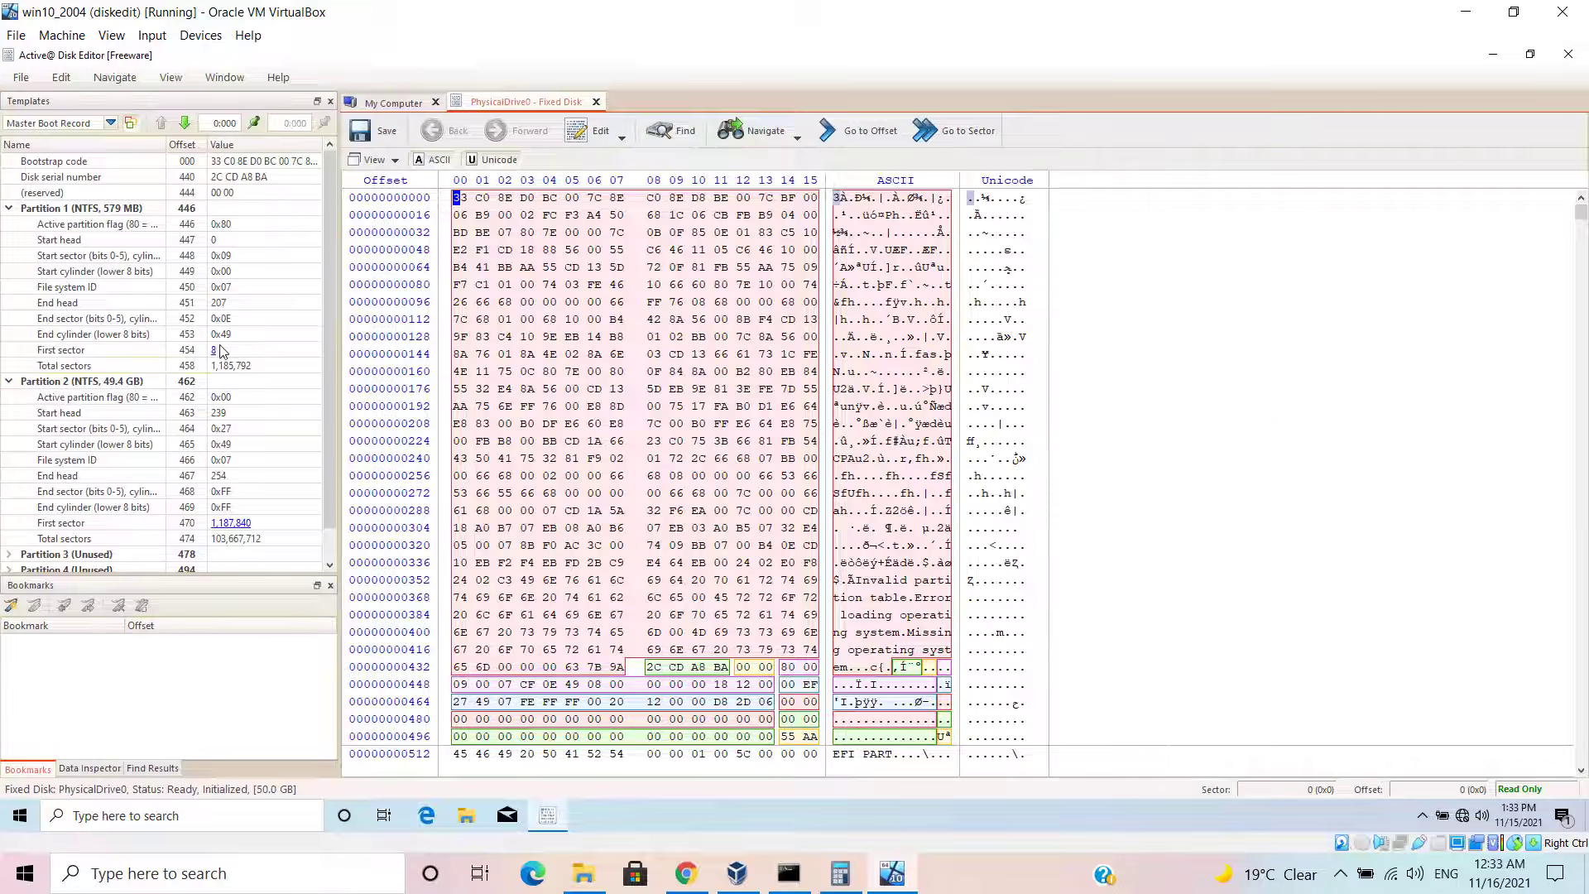
pyautogui.click(214, 352)
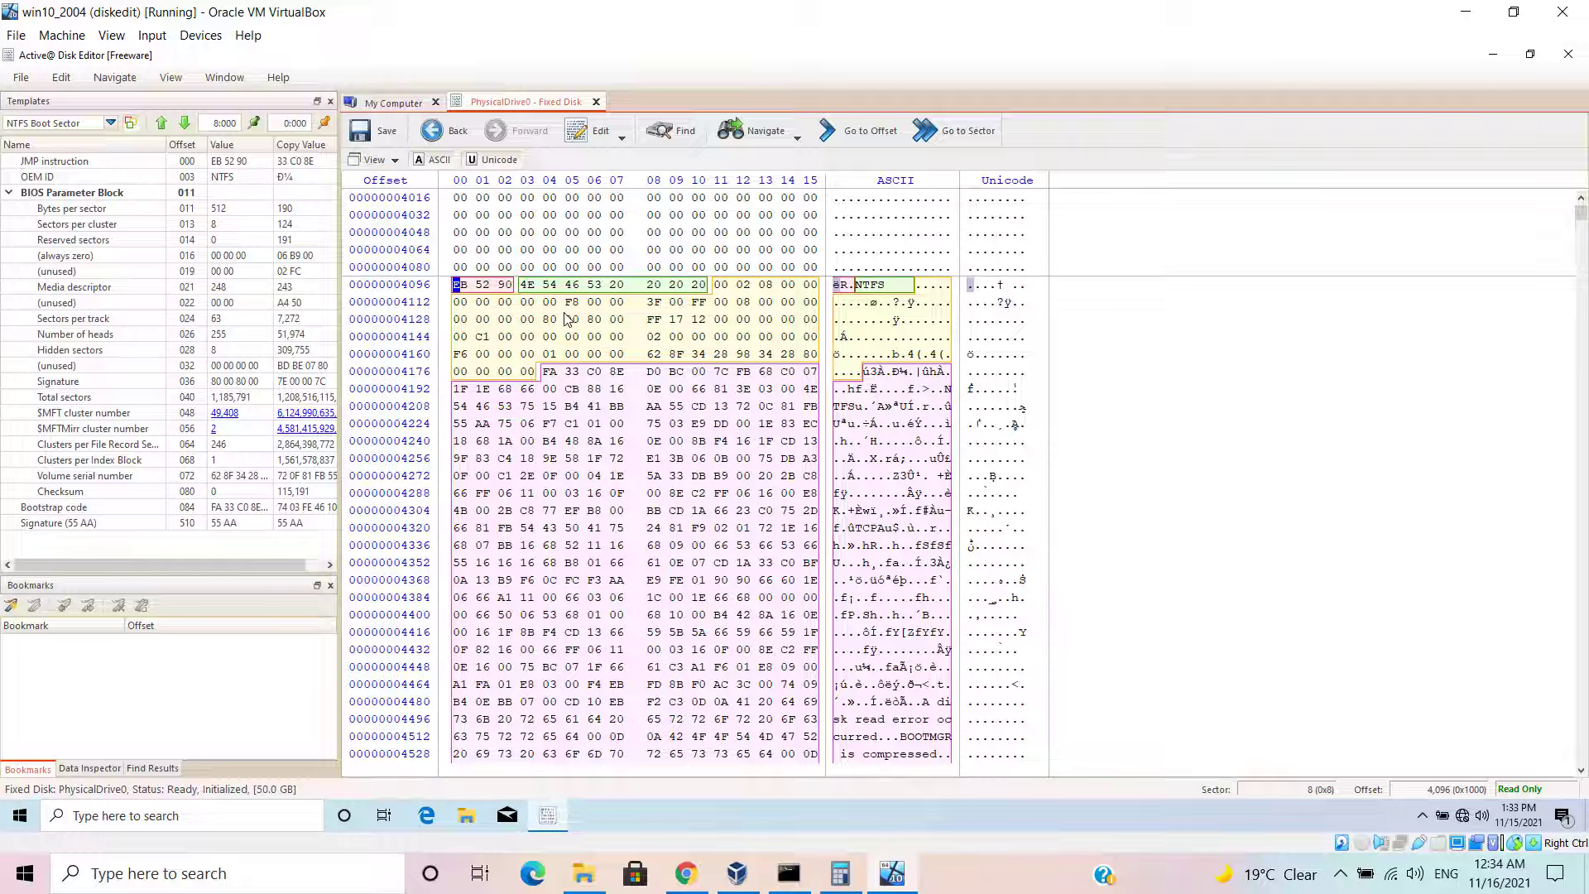
pyautogui.click(1568, 57)
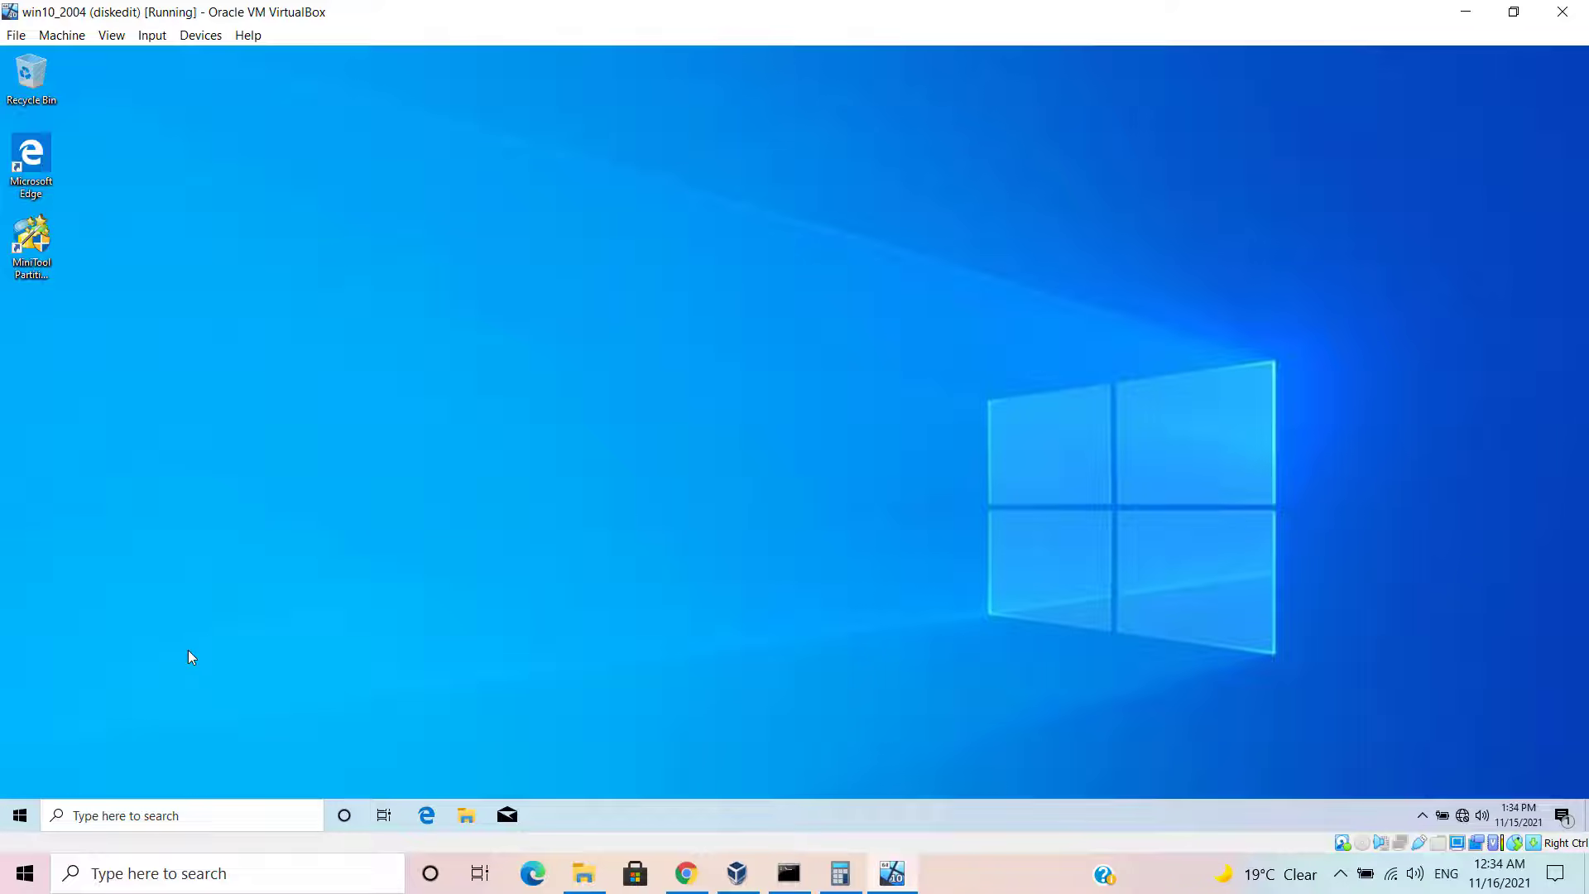
# Step: Launch a regular Command Prompt via Run with 'cmd', then close it
pyautogui.rightClick(20, 815)
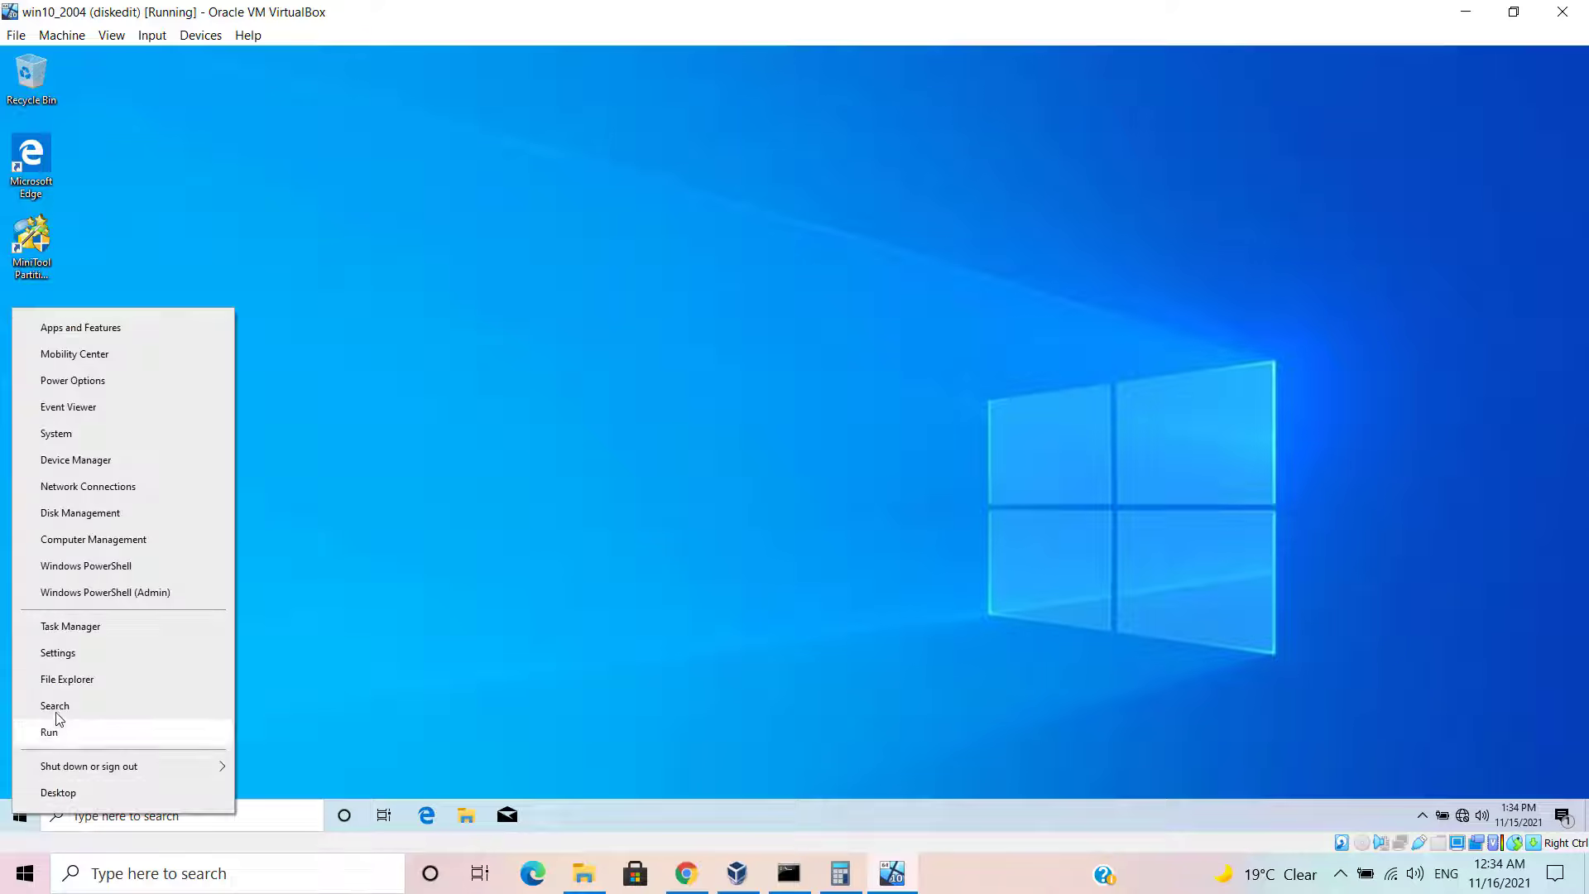
pyautogui.click(61, 733)
pyautogui.write('cmd')
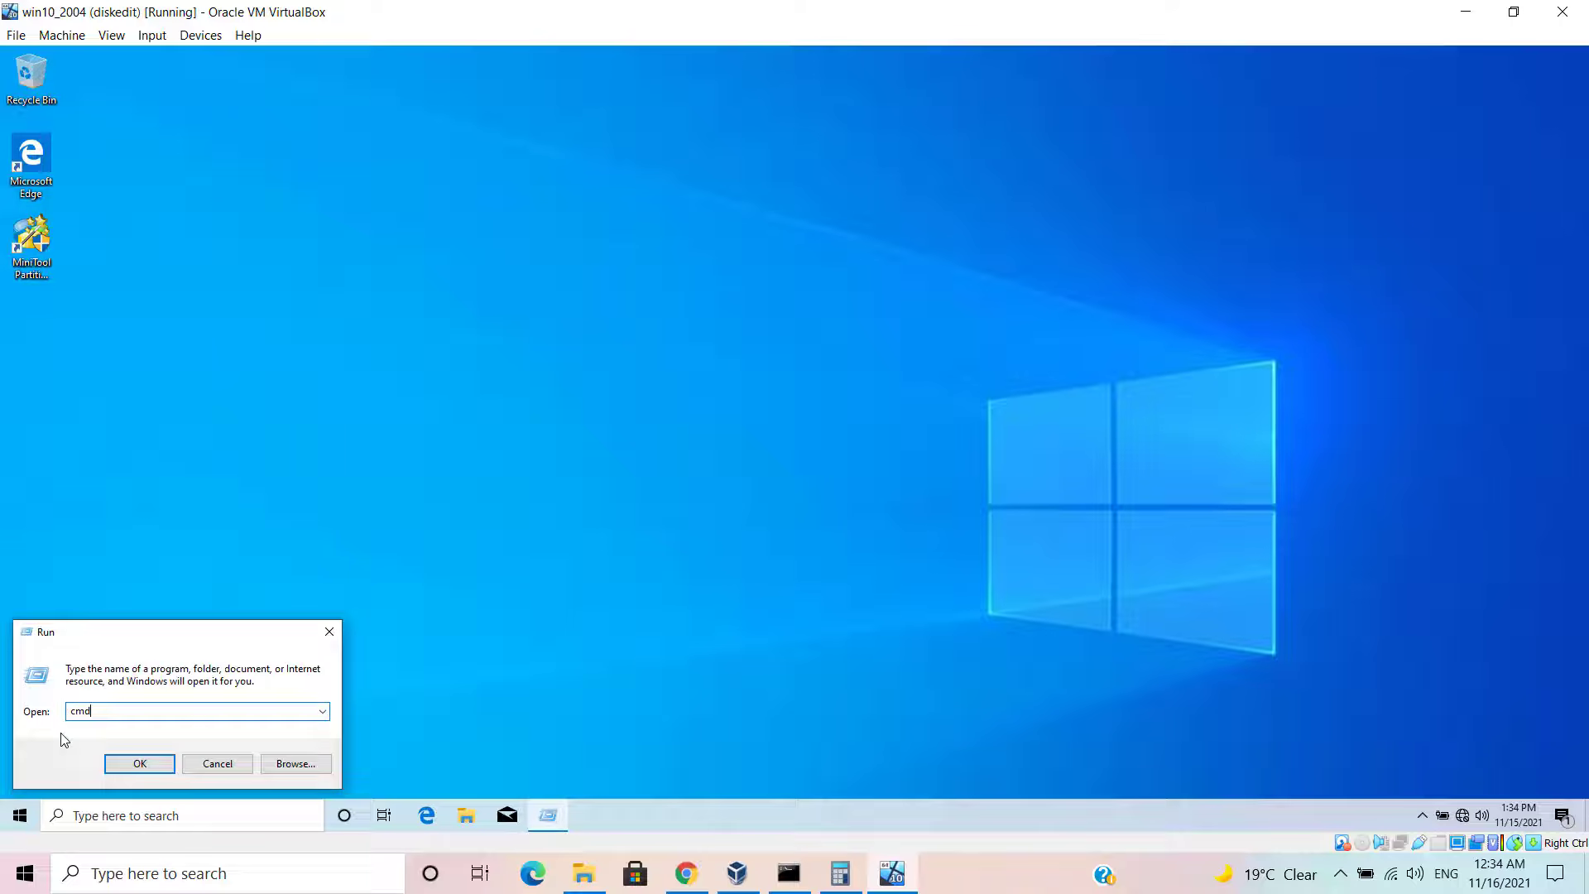
pyautogui.press('Return')
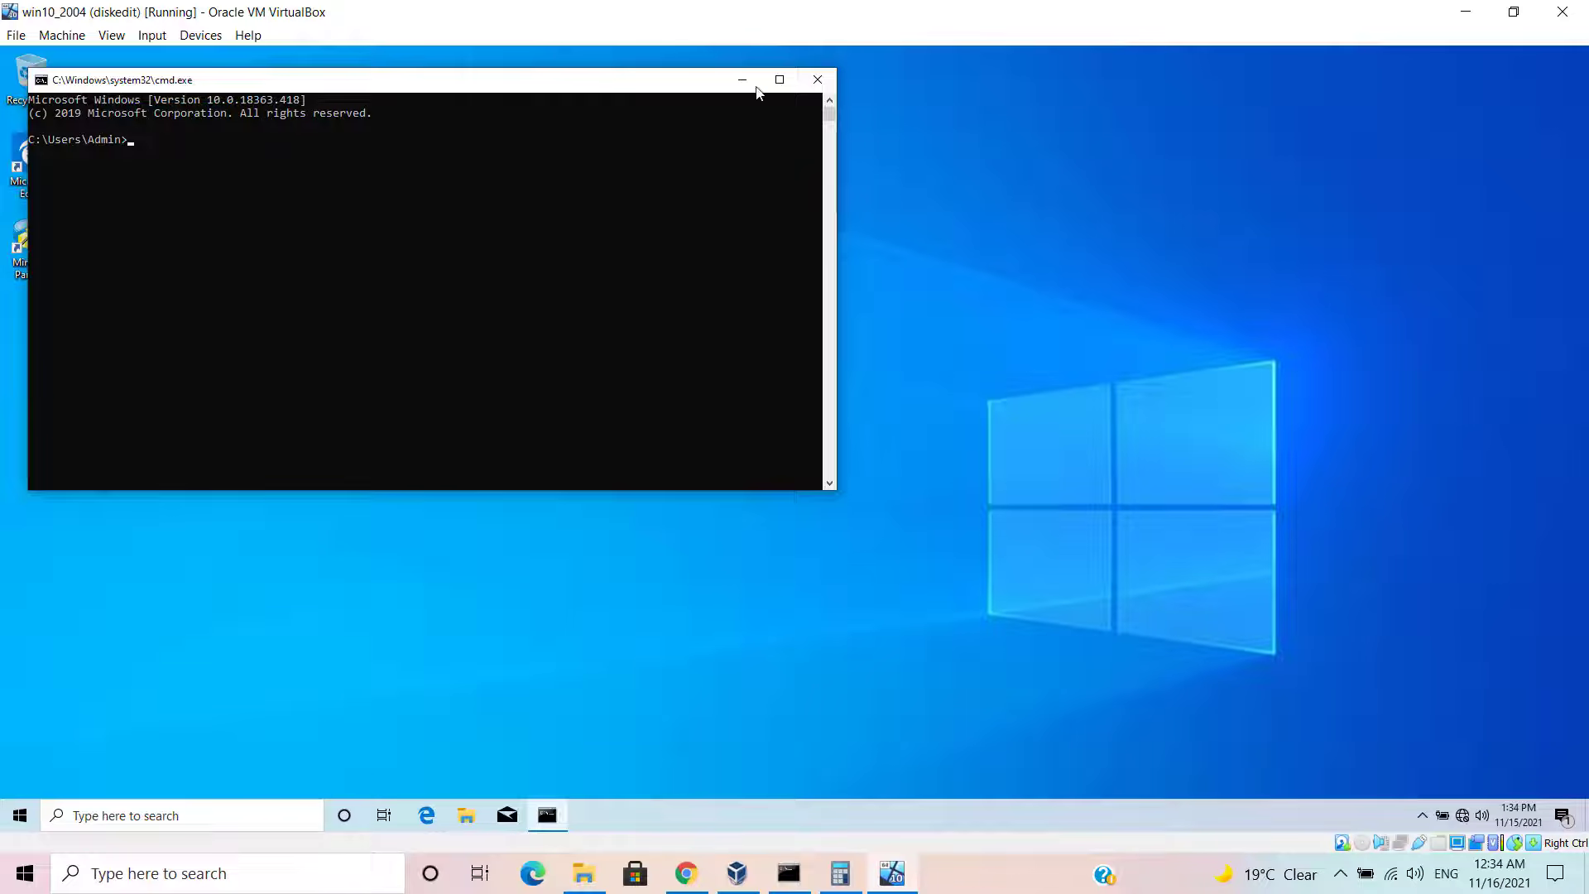
pyautogui.click(818, 80)
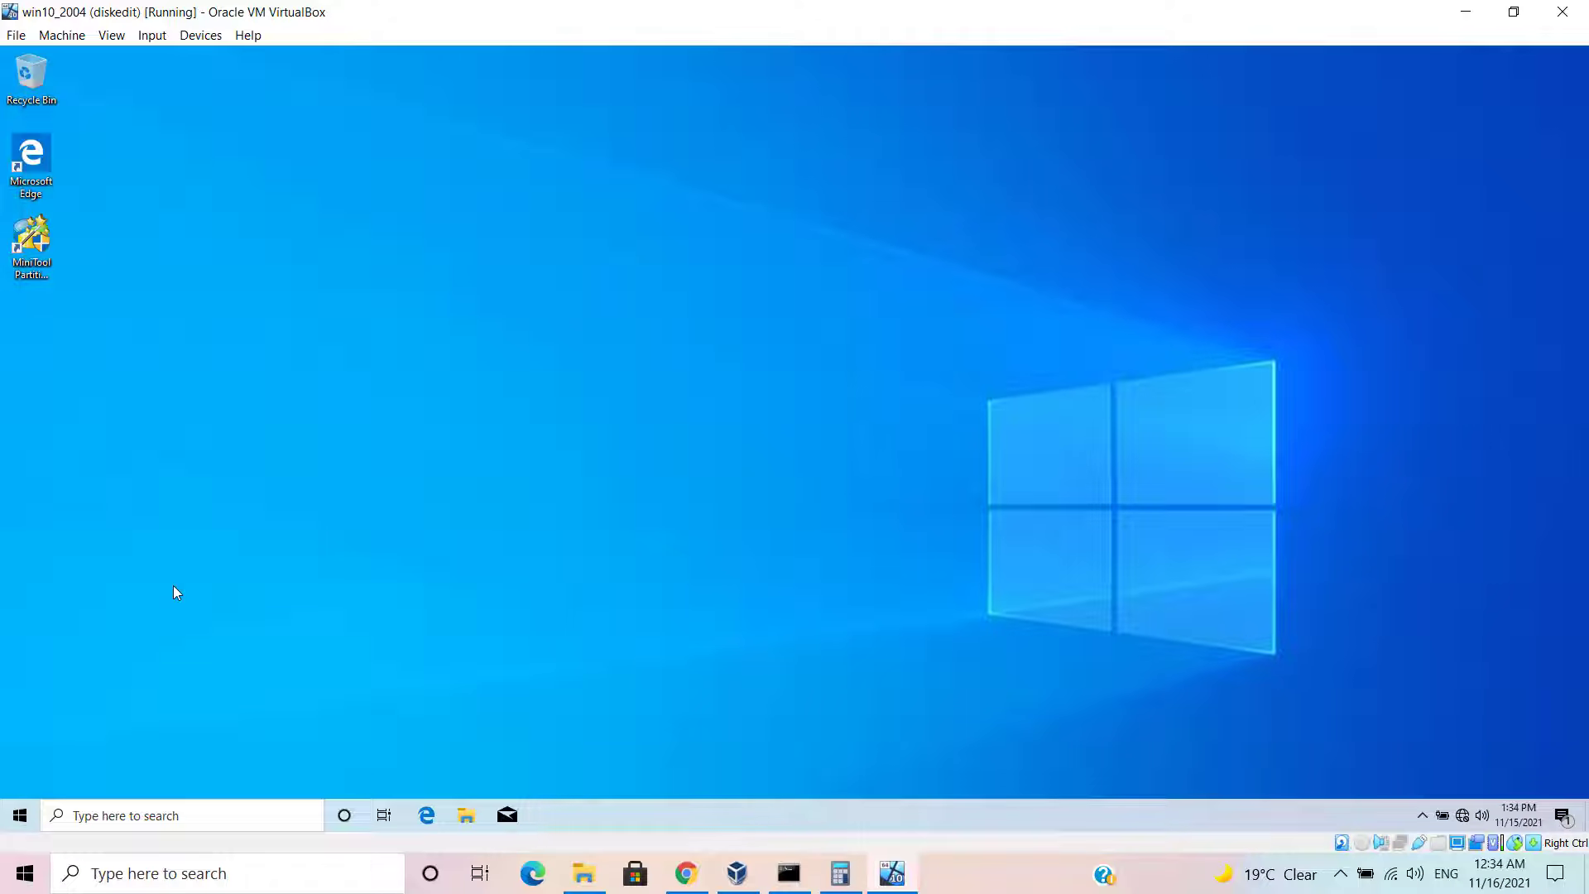
# Step: Start Command Prompt as administrator from Start search and approve the elevation prompt
pyautogui.click(10, 813)
pyautogui.write('cmd')
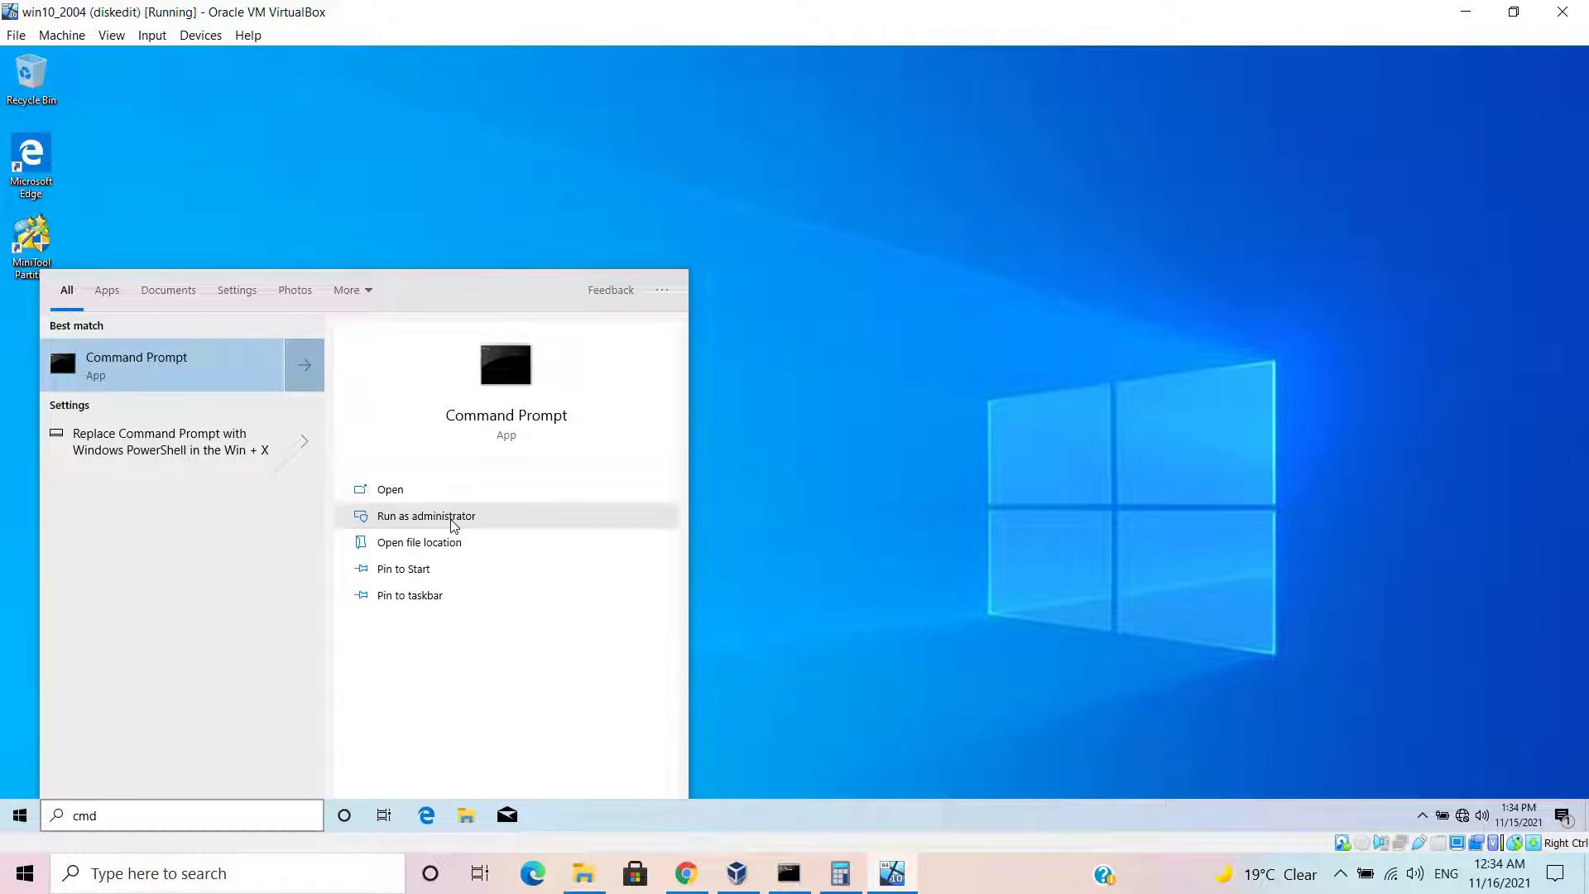
pyautogui.click(451, 518)
pyautogui.click(710, 538)
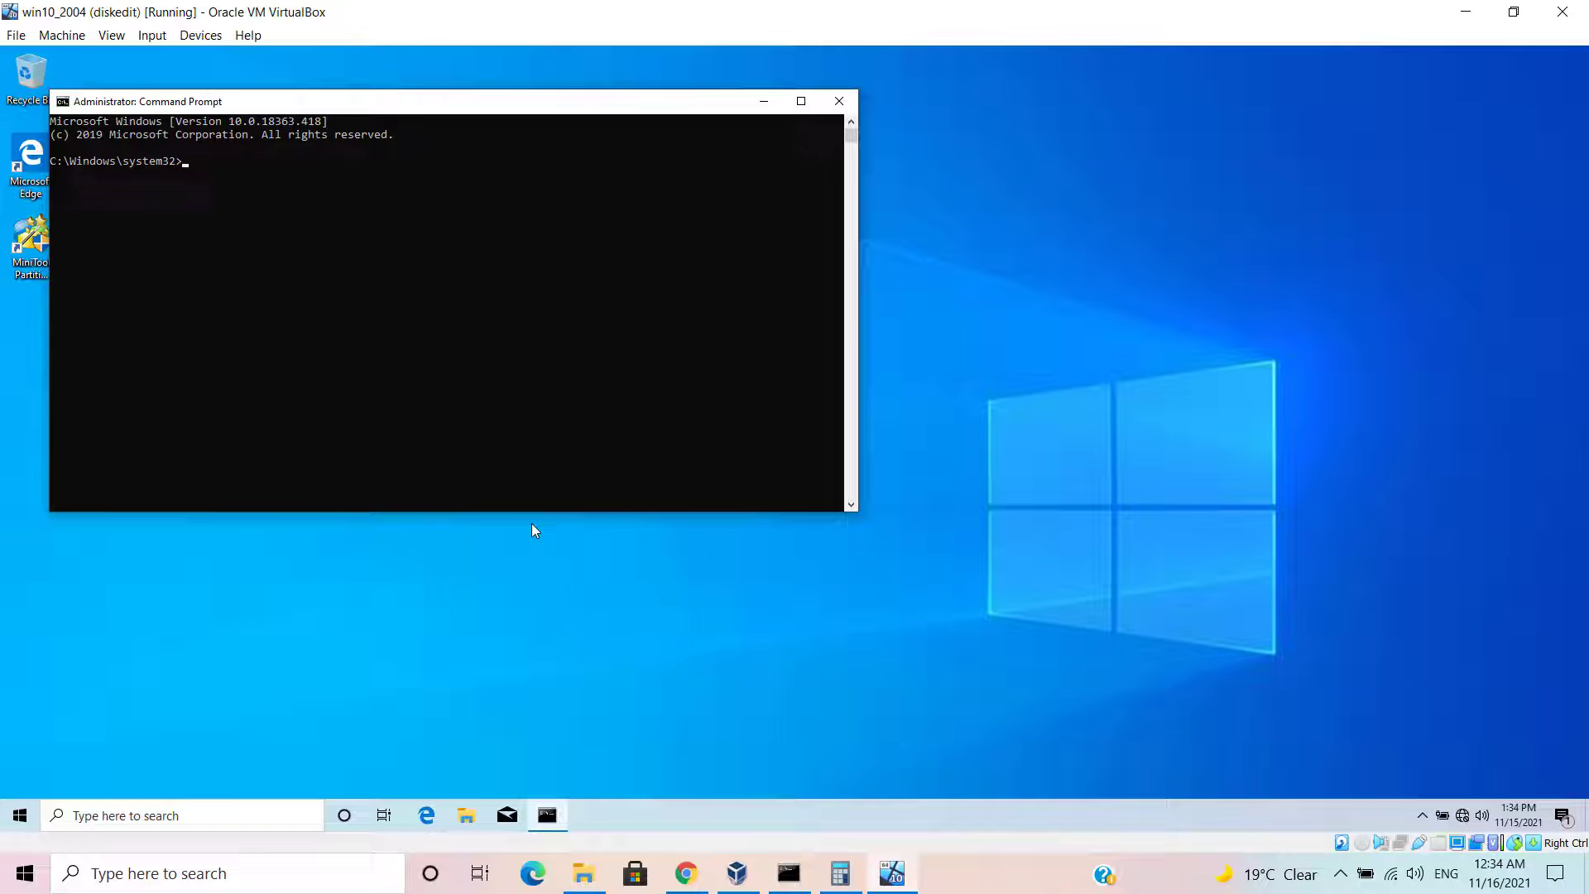
# Step: Set the admin console's font size to 28 in its Properties
pyautogui.click(348, 300)
pyautogui.hotkey('alt', 'space')
pyautogui.press('p')
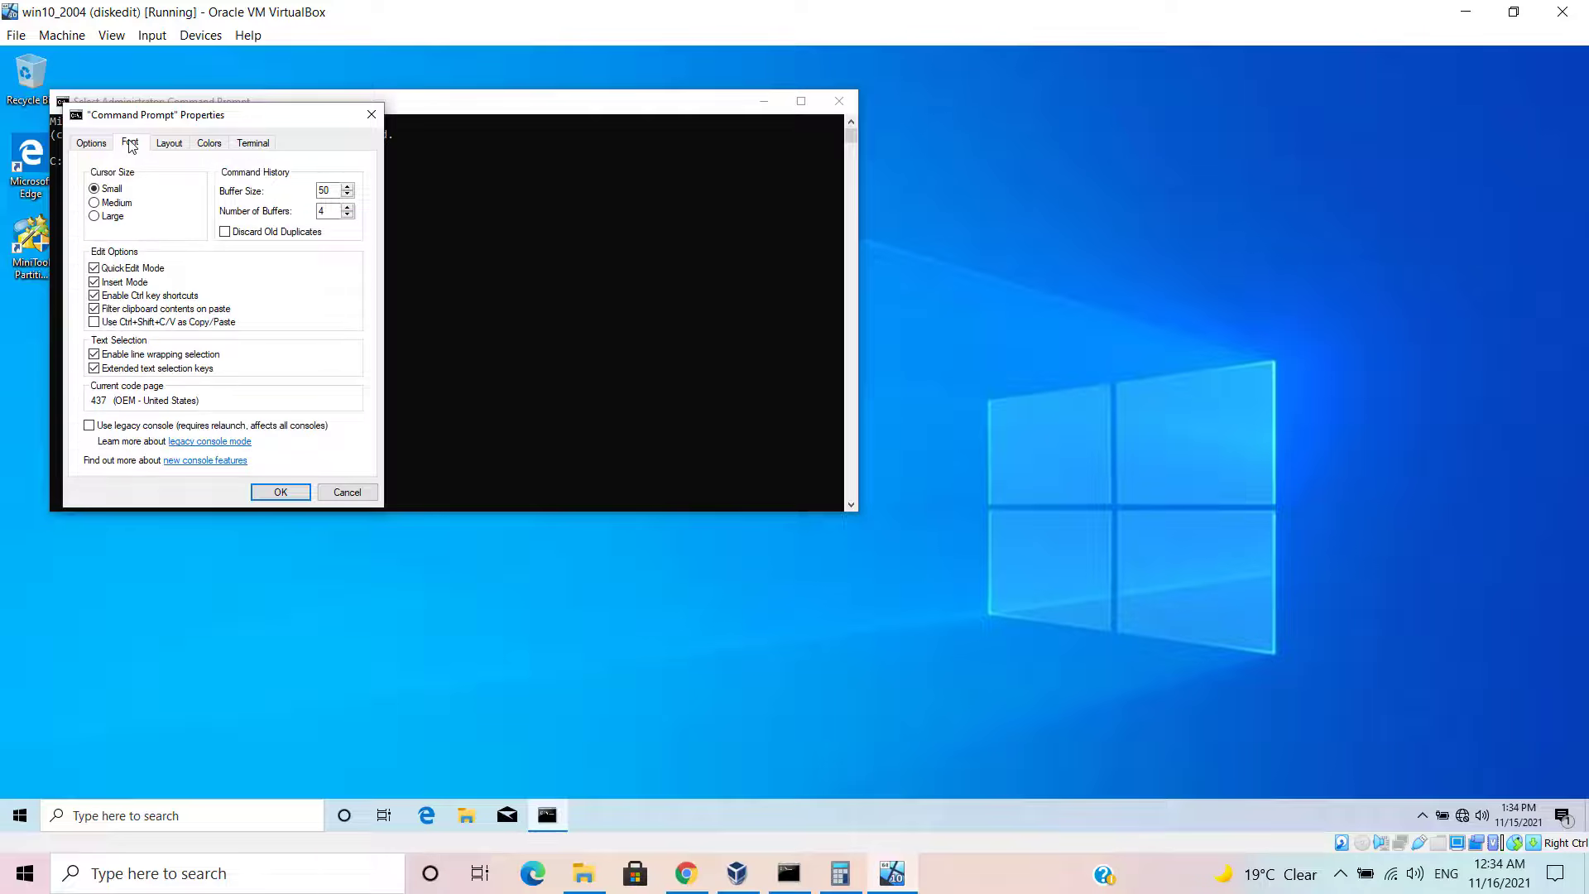
pyautogui.click(129, 144)
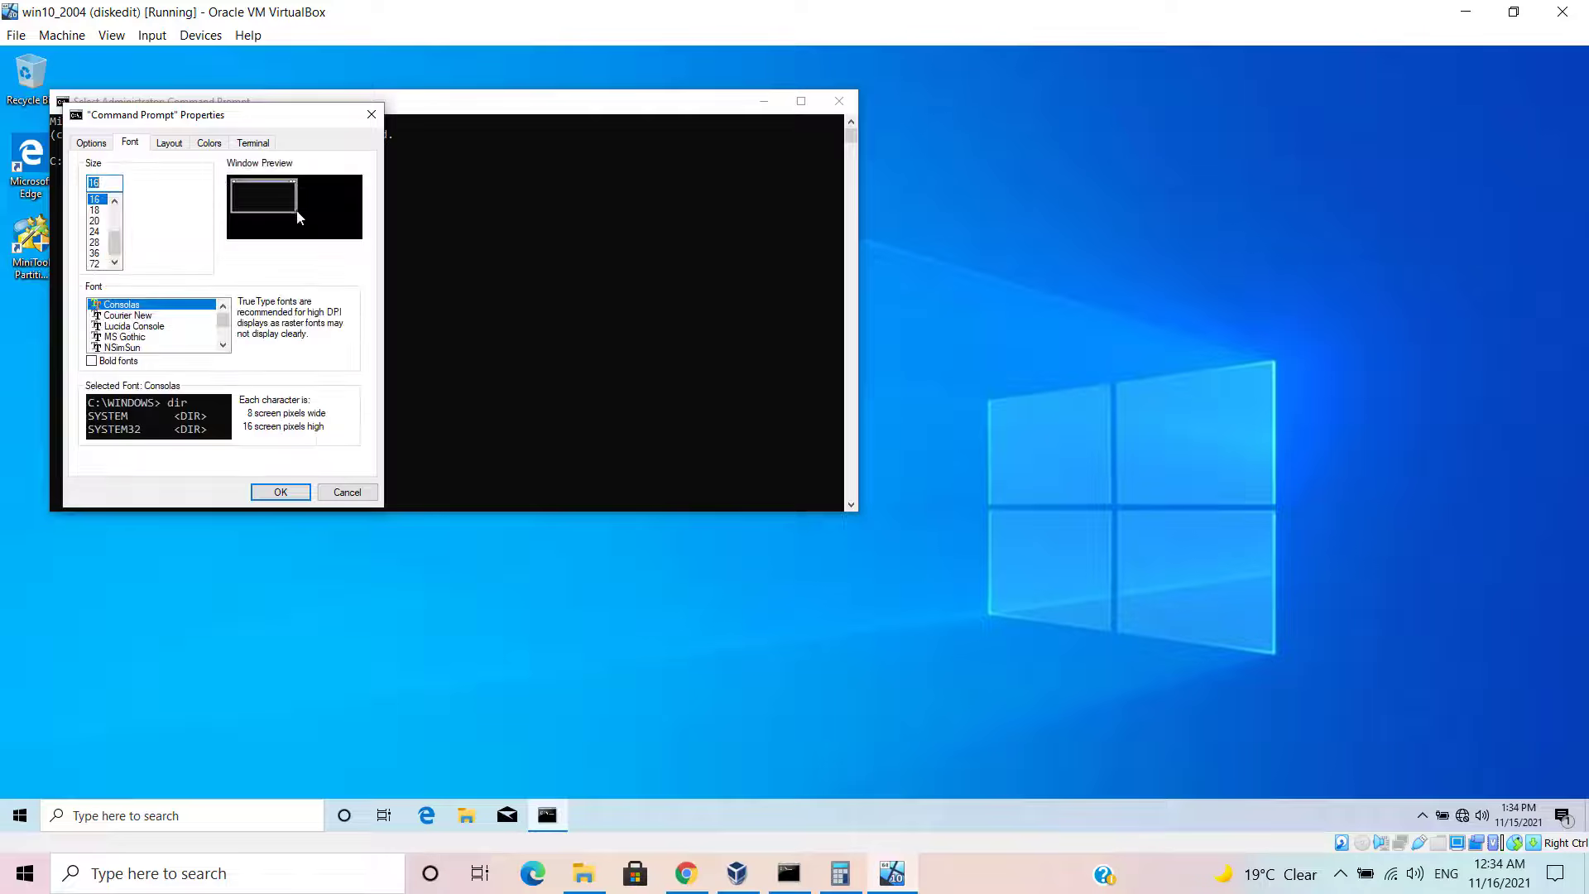
pyautogui.click(94, 243)
pyautogui.click(269, 492)
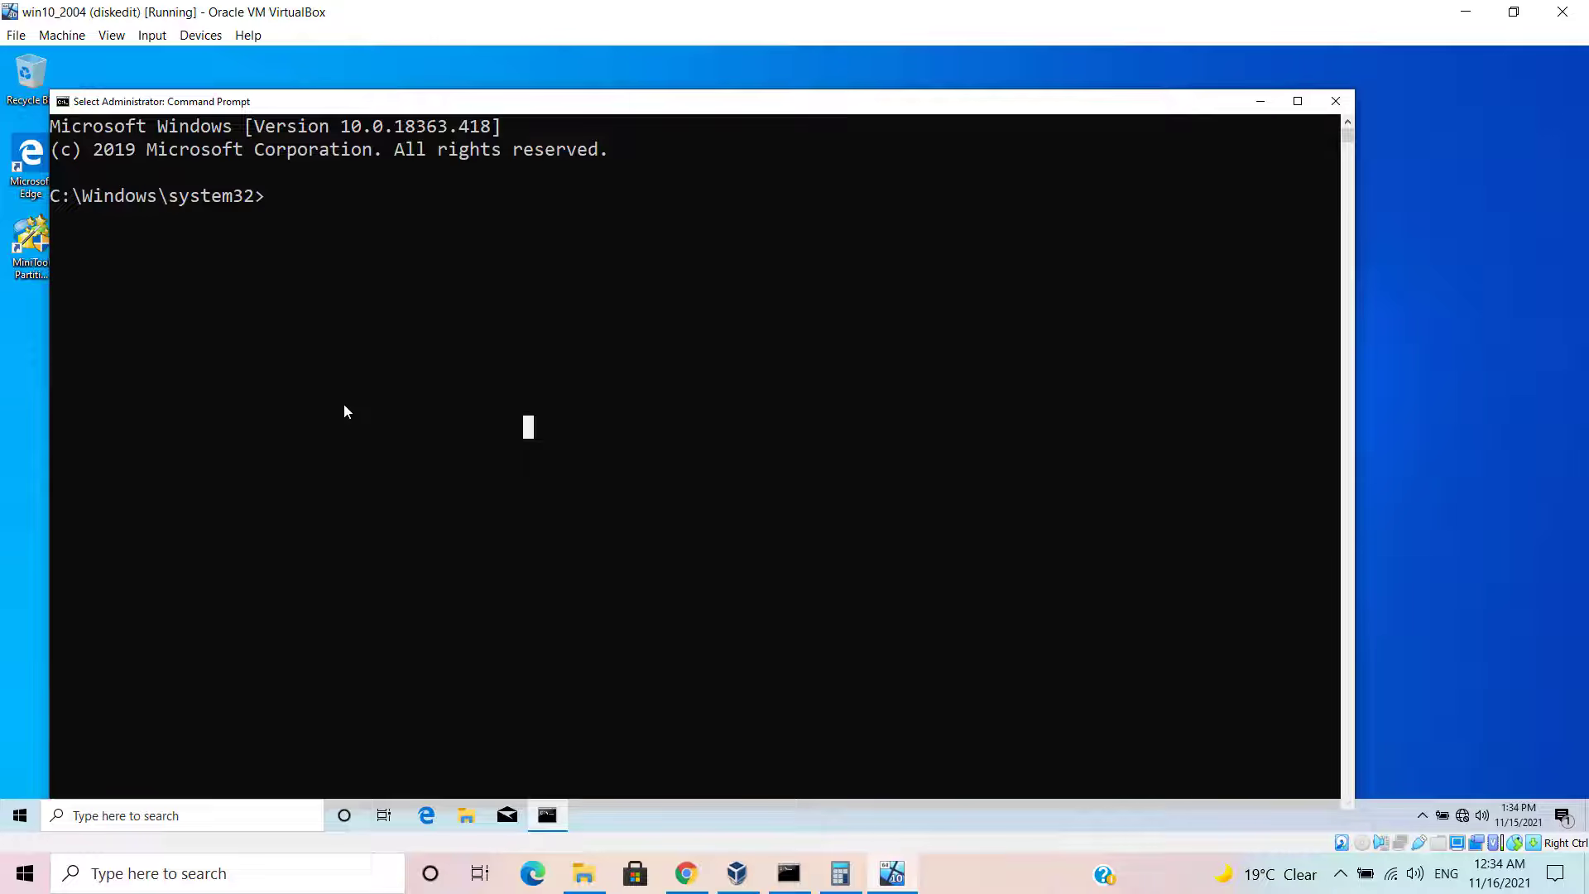
# Step: Run 'mbr2gpt /allowfullos /convert' in the admin prompt
pyautogui.write('mbr2gp')
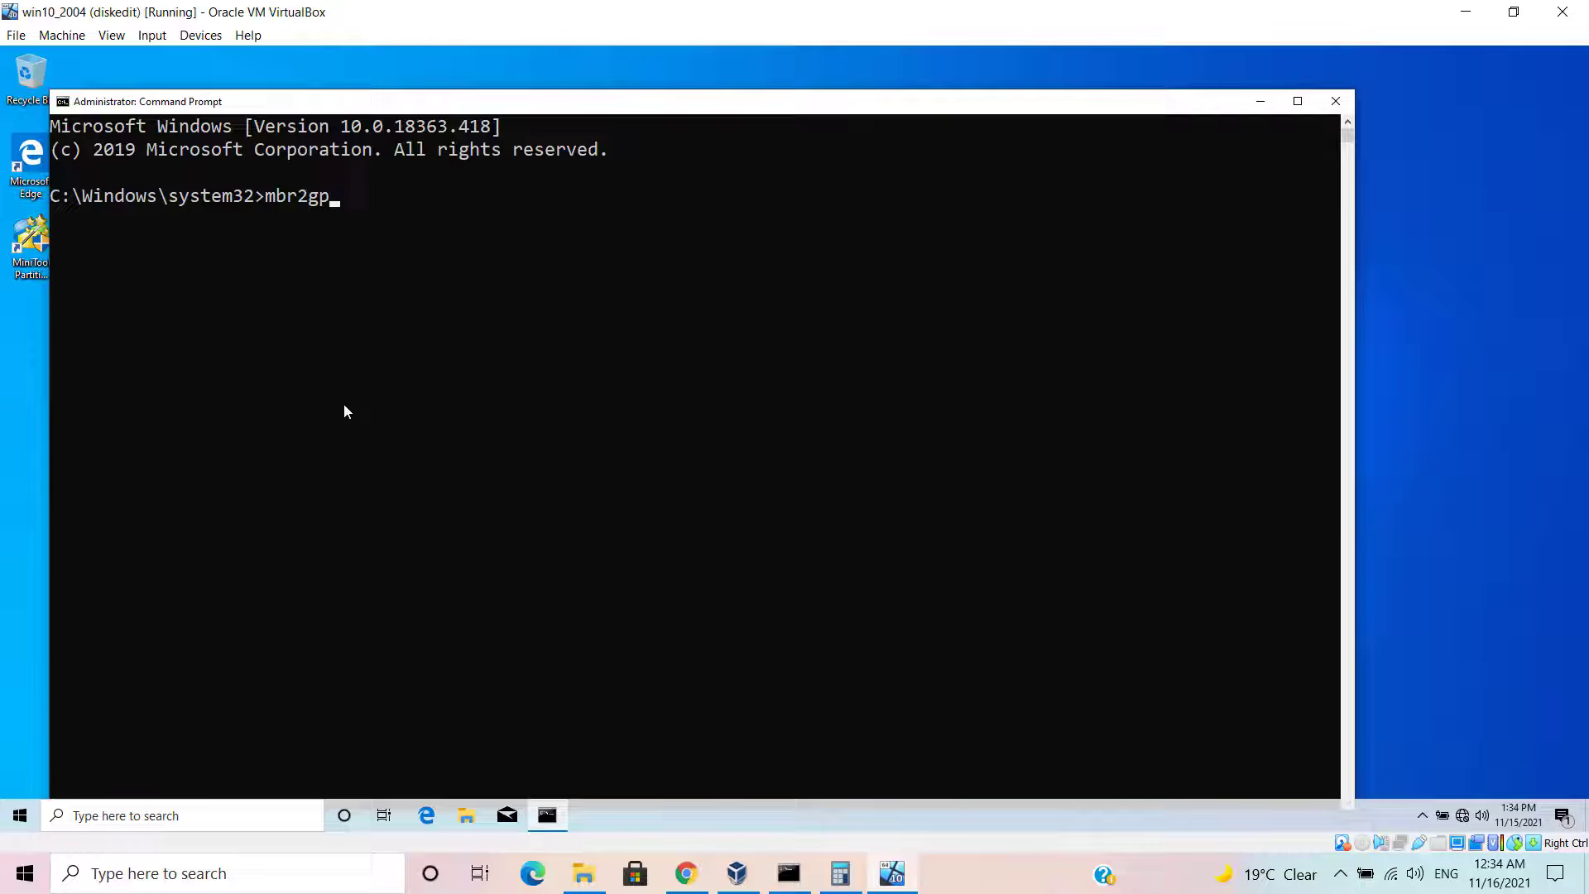
pyautogui.write('t /all')
pyautogui.press('BackSpace')
pyautogui.write('lowfullos')
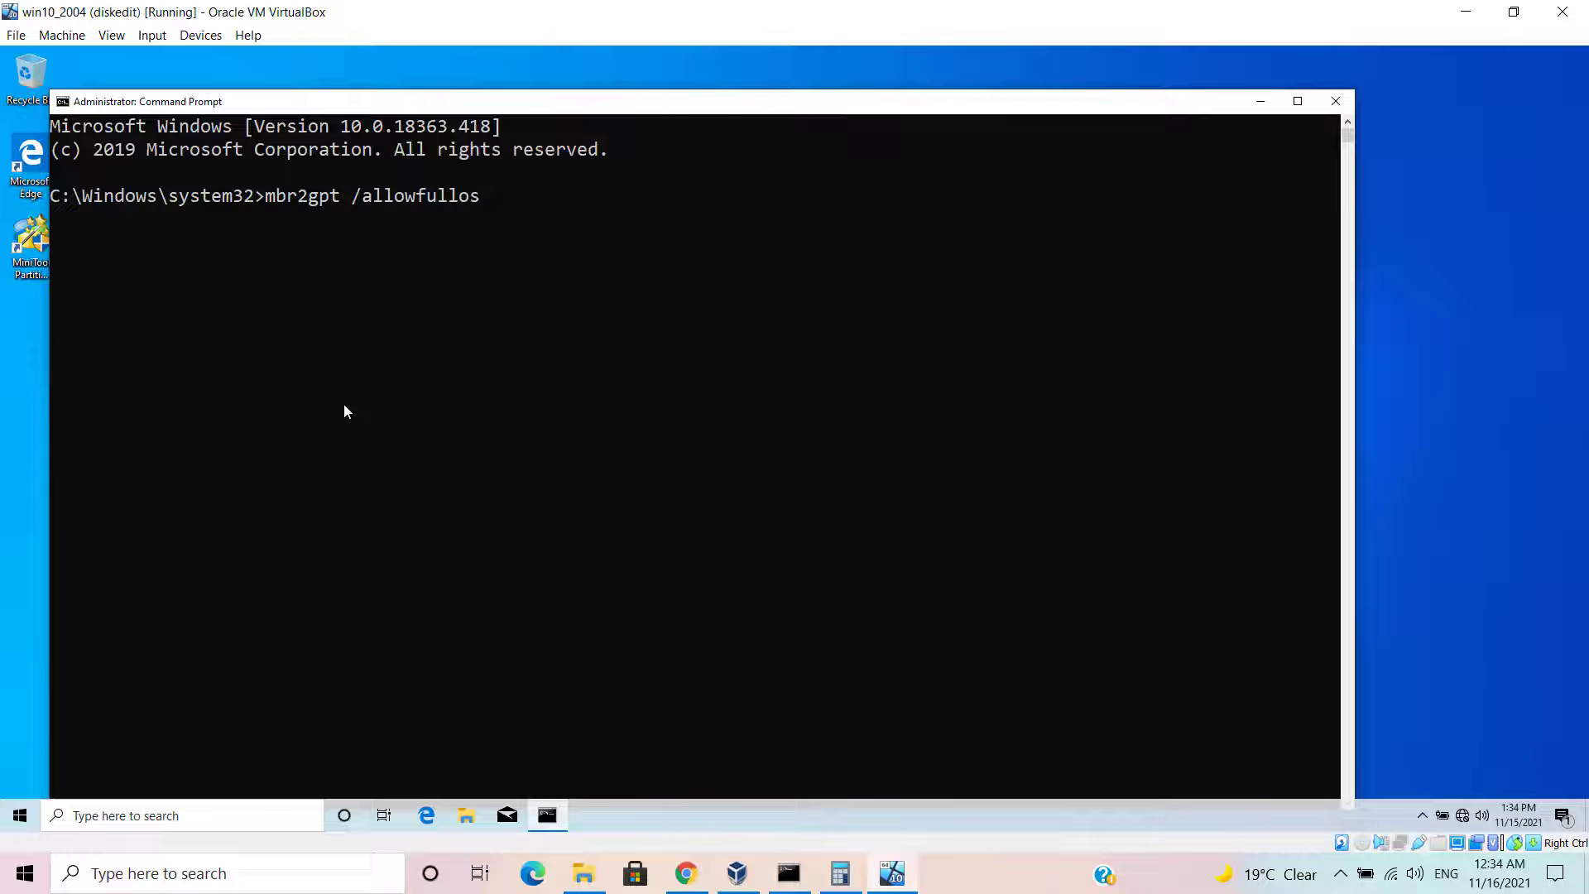
pyautogui.write(' /convert')
pyautogui.press('Return')
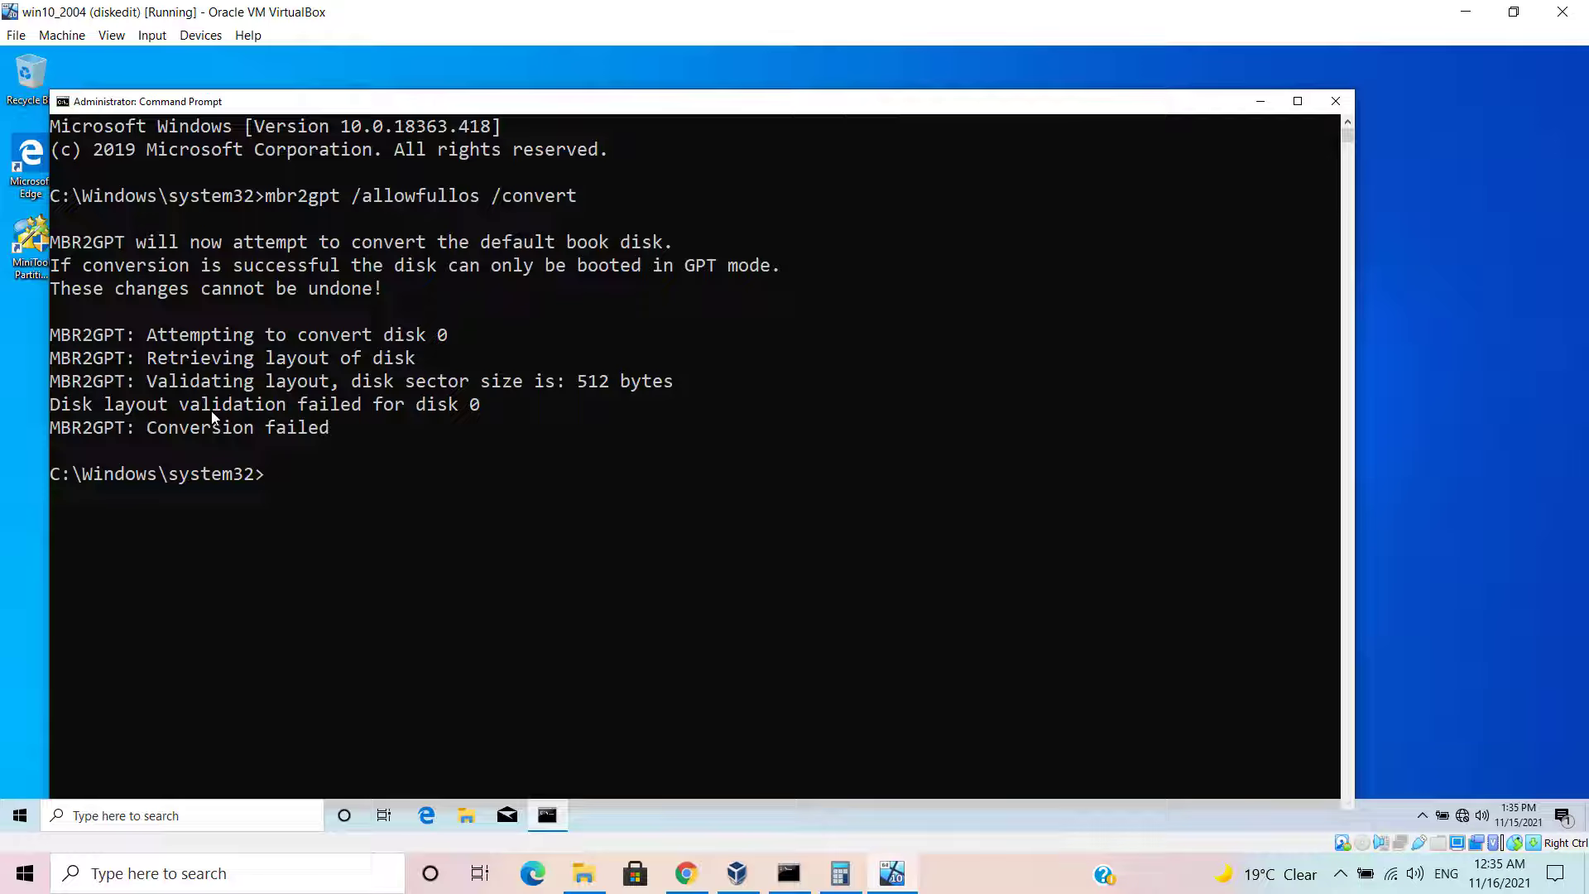
# Step: Open c:\Windows\setuperr.log in Notepad from the prompt
pyautogui.write('c:\\wi')
pyautogui.press('Tab')
pyautogui.write('\\setup')
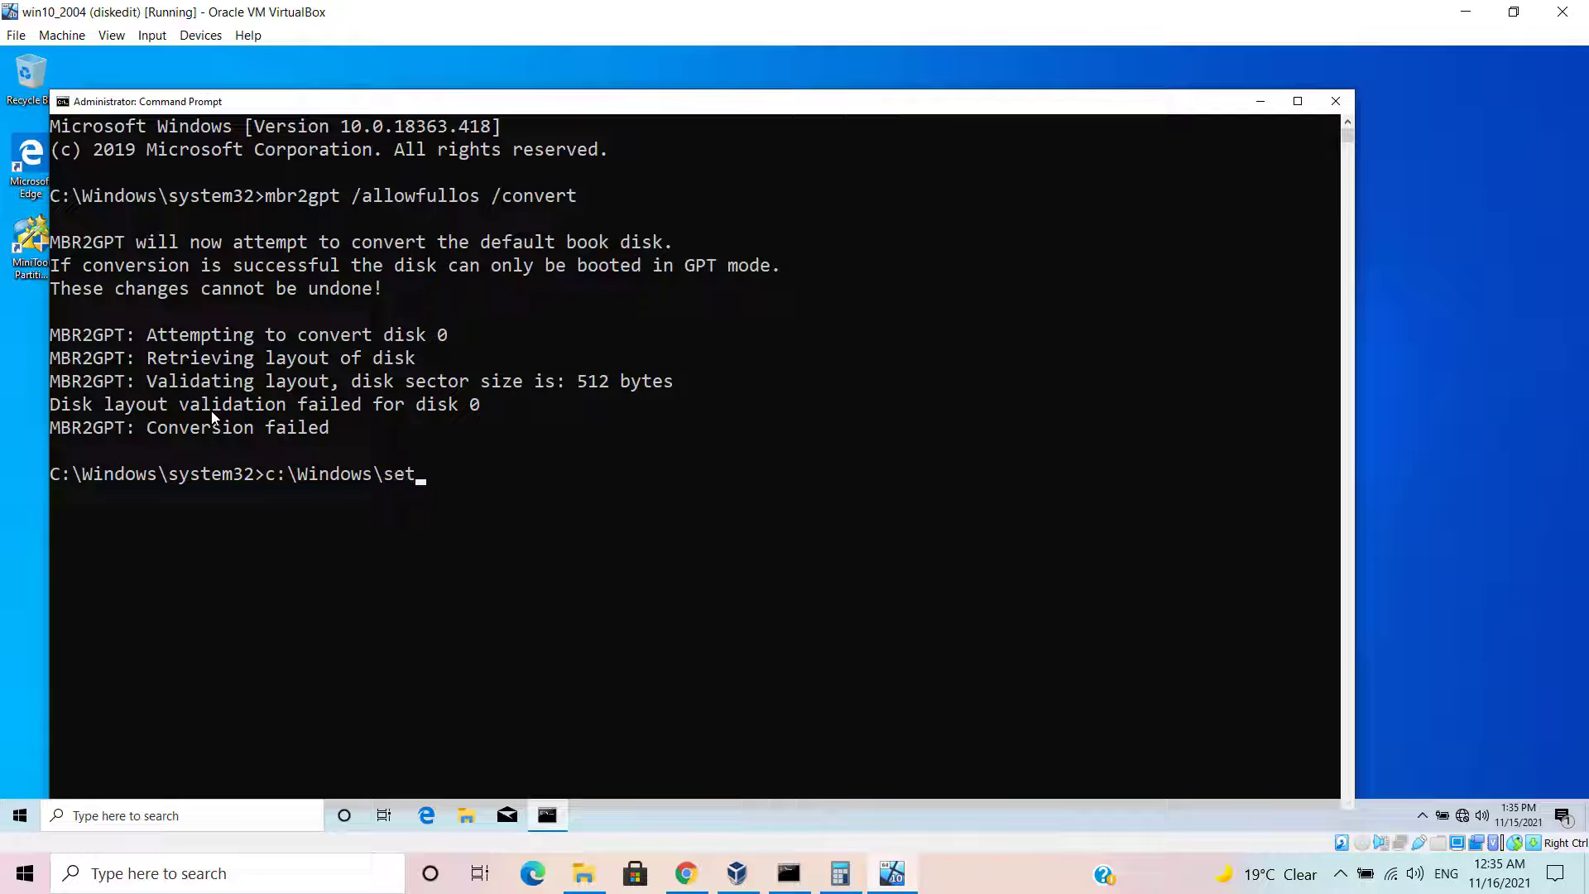
pyautogui.press('Tab')
pyautogui.press('Tab')
pyautogui.press('Return')
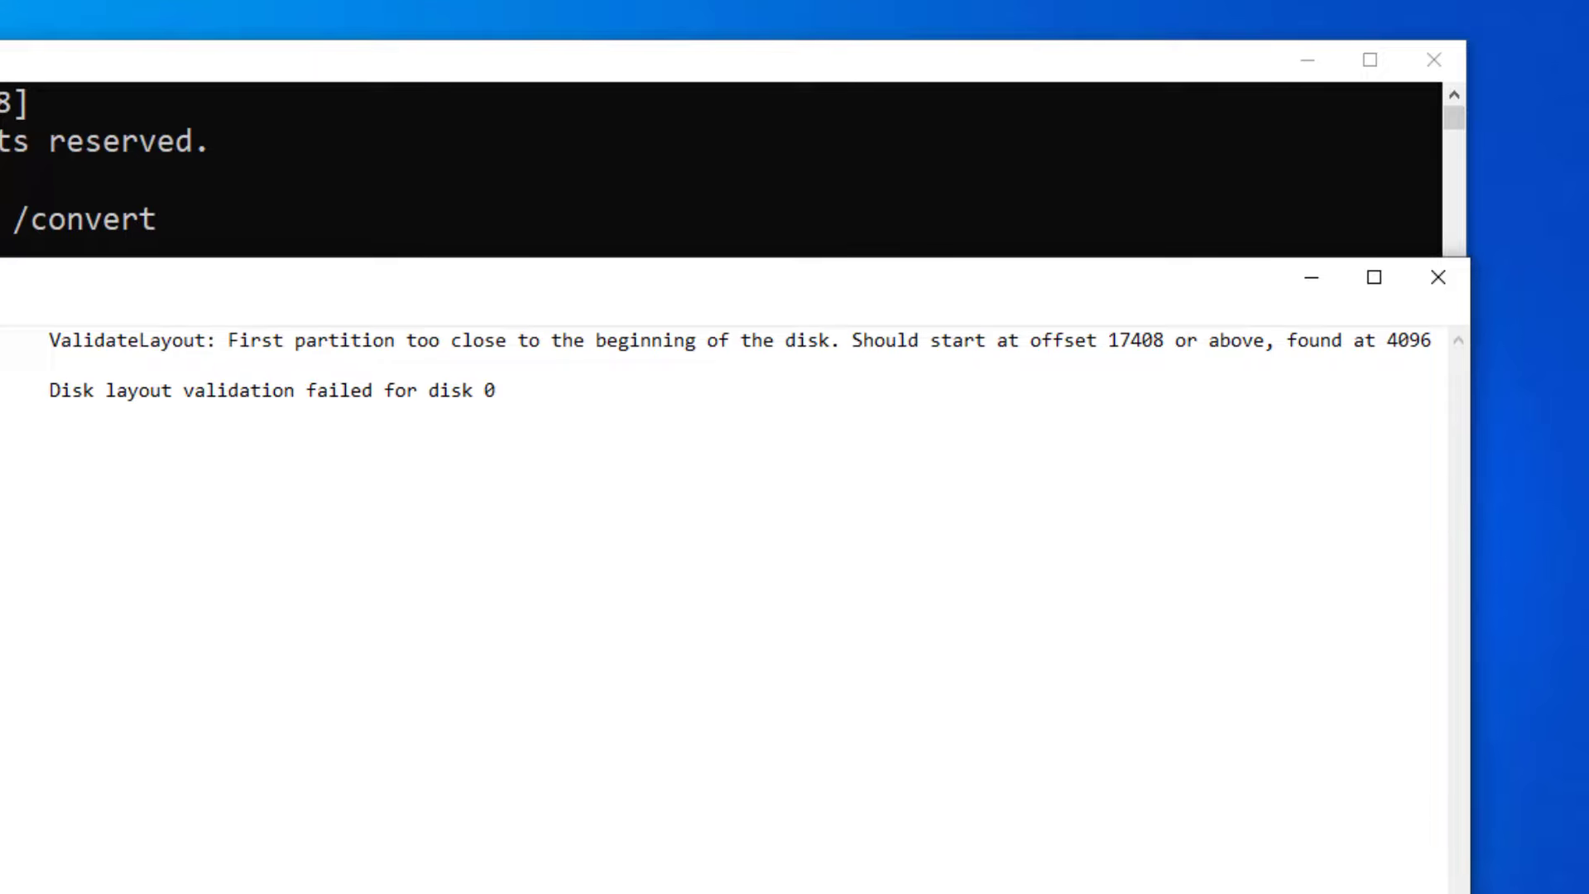
# Step: Check the required 17408 and found 4096 offsets in setuperr.log, then close it
pyautogui.doubleClick(1130, 341)
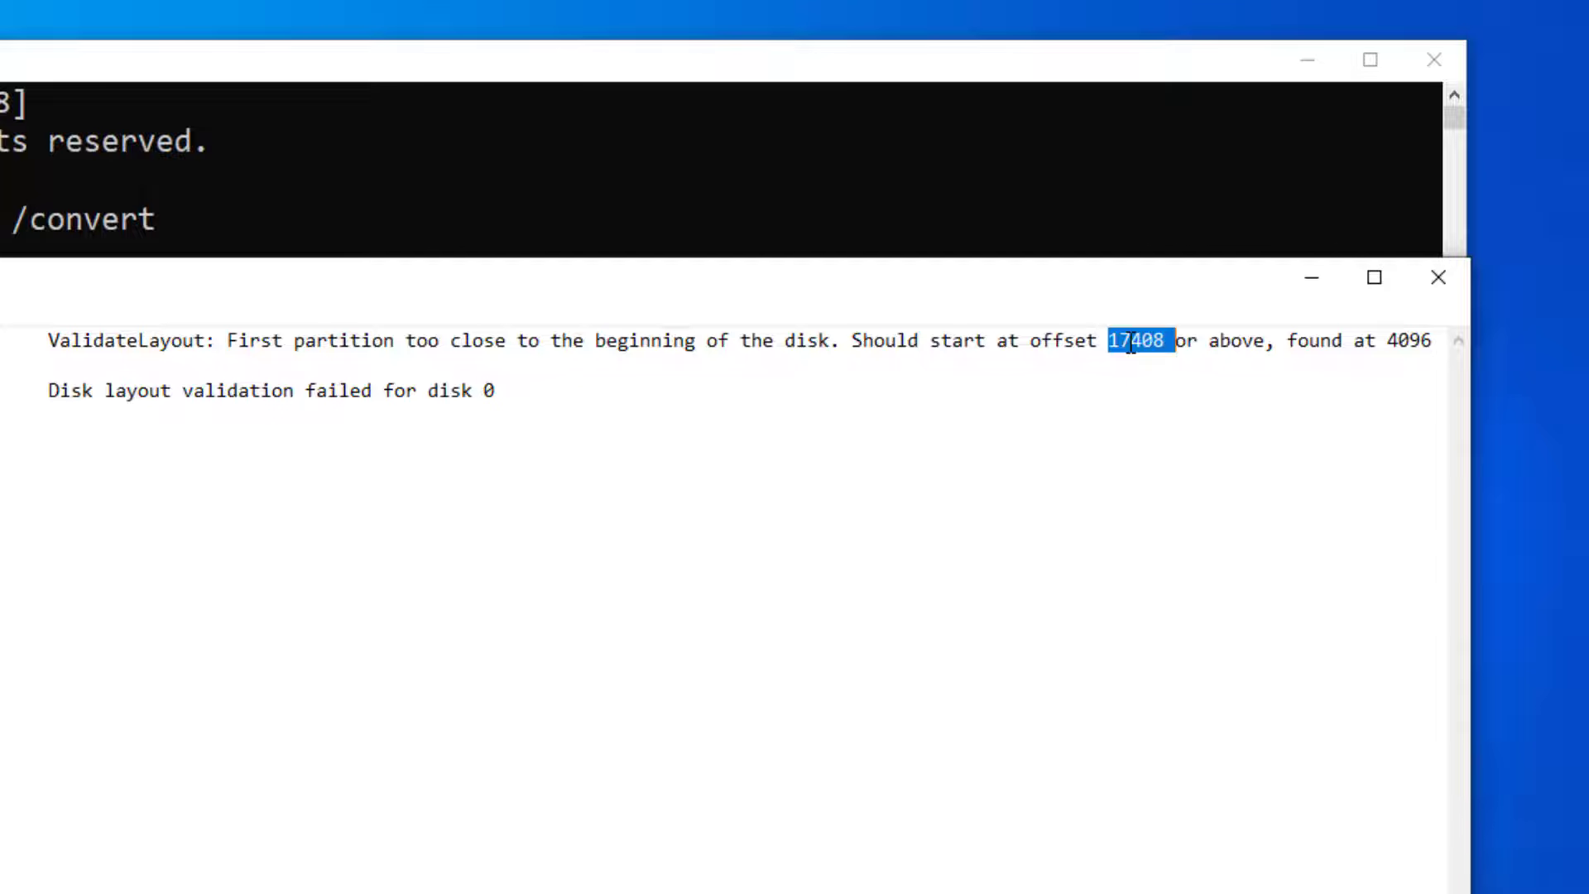
pyautogui.doubleClick(1411, 340)
pyautogui.click(1444, 286)
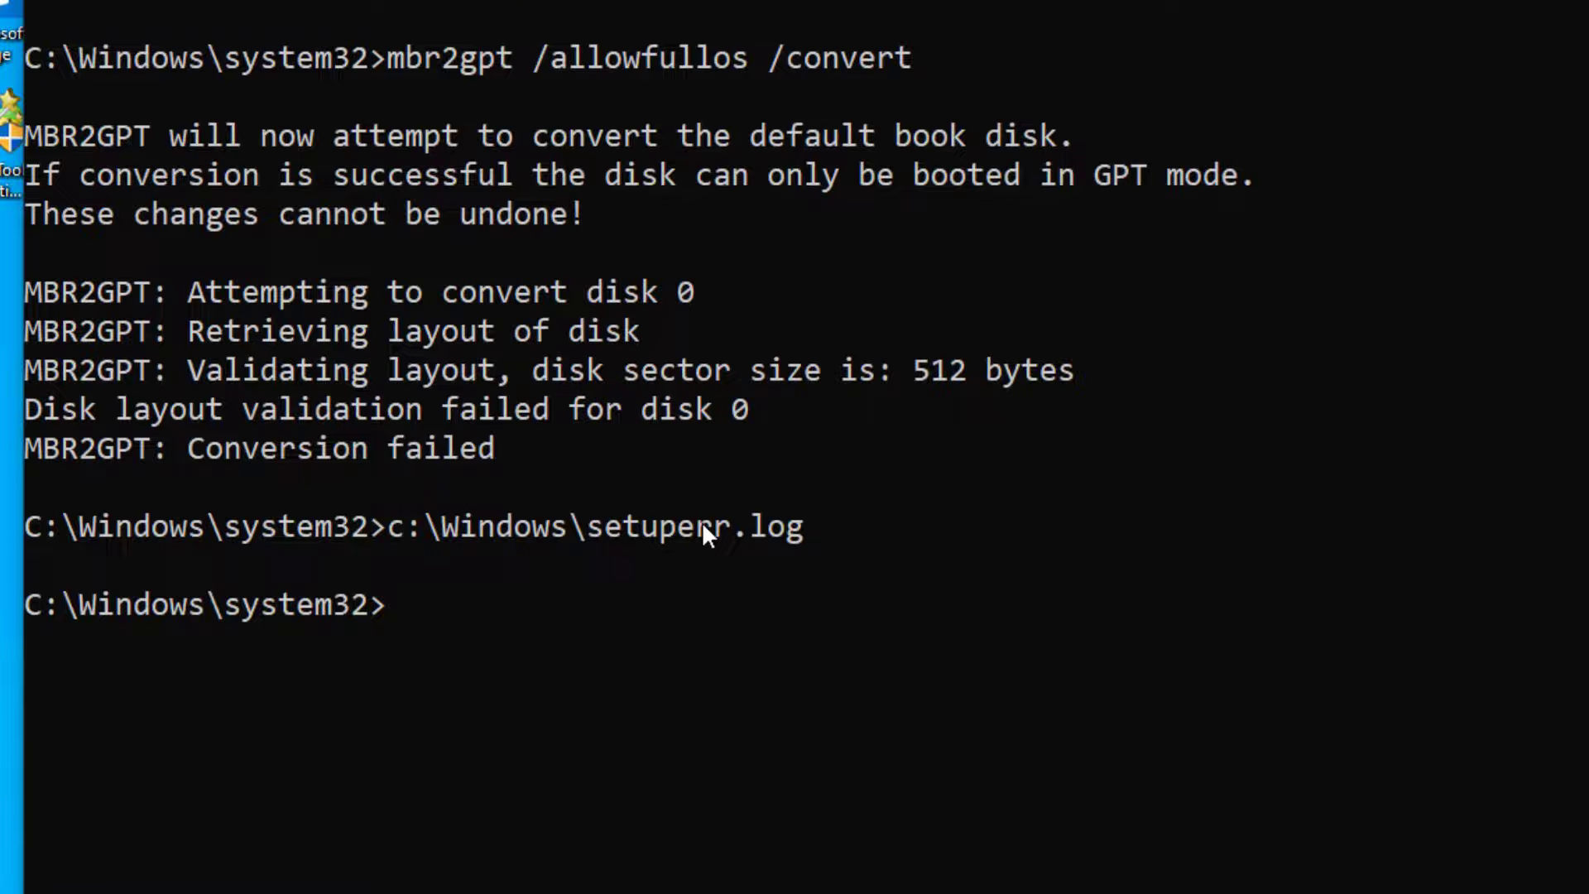
# Step: Open c:\Windows\setupact.log, review the validation error lines, then close Notepad and the console
pyautogui.press('Up')
pyautogui.press('BackSpace')
pyautogui.press('BackSpace')
pyautogui.press('BackSpace')
pyautogui.press('BackSpace')
pyautogui.press('BackSpace')
pyautogui.press('BackSpace')
pyautogui.press('BackSpace')
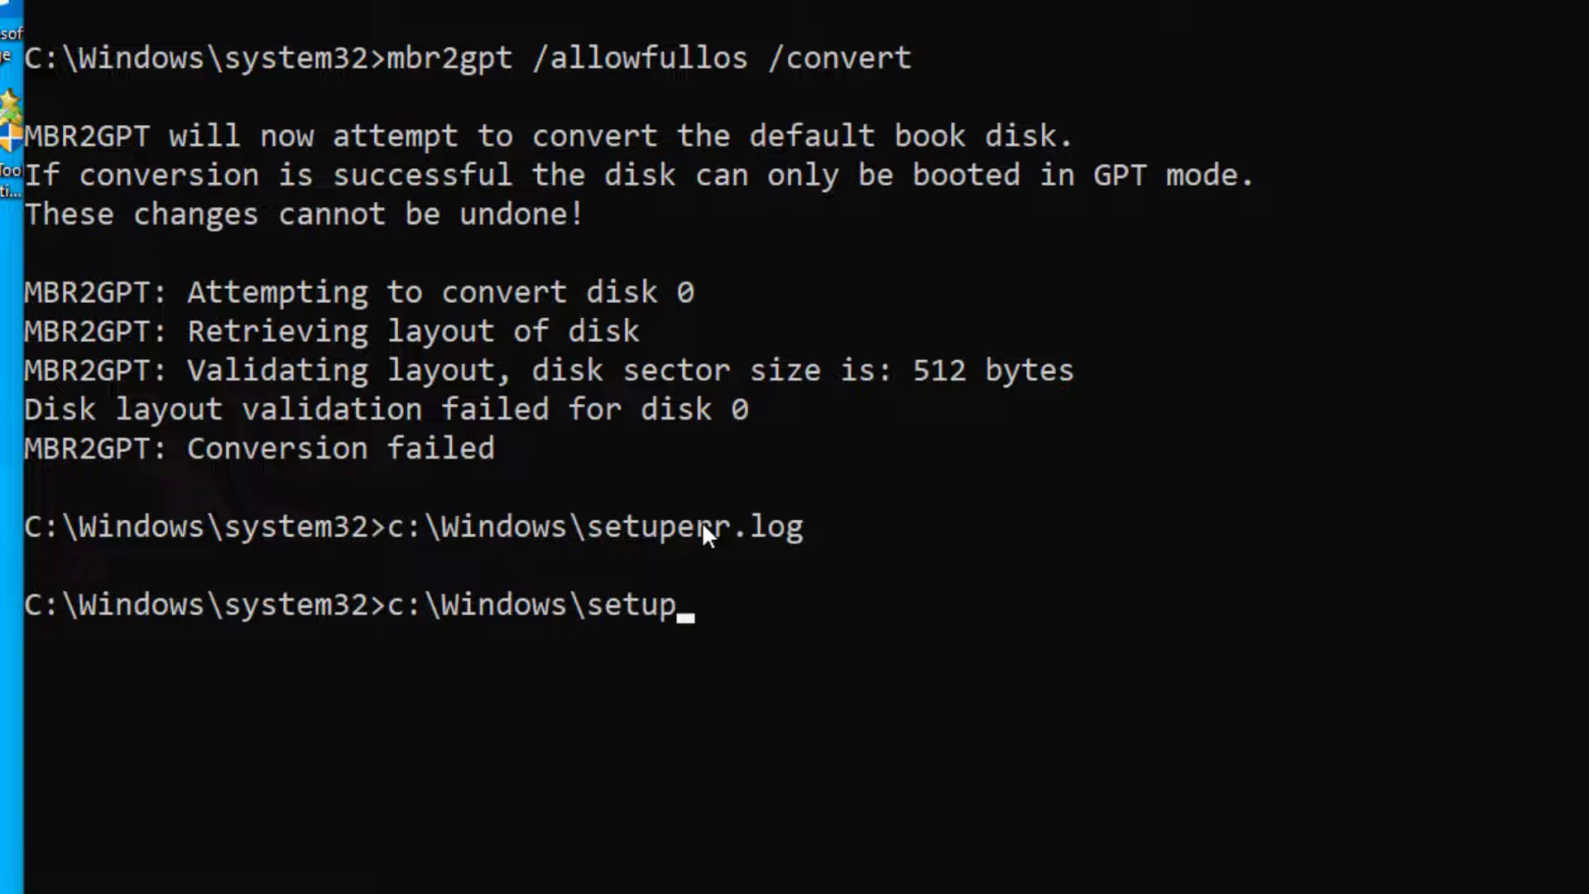
pyautogui.press('BackSpace')
pyautogui.write('p')
pyautogui.press('Tab')
pyautogui.press('Tab')
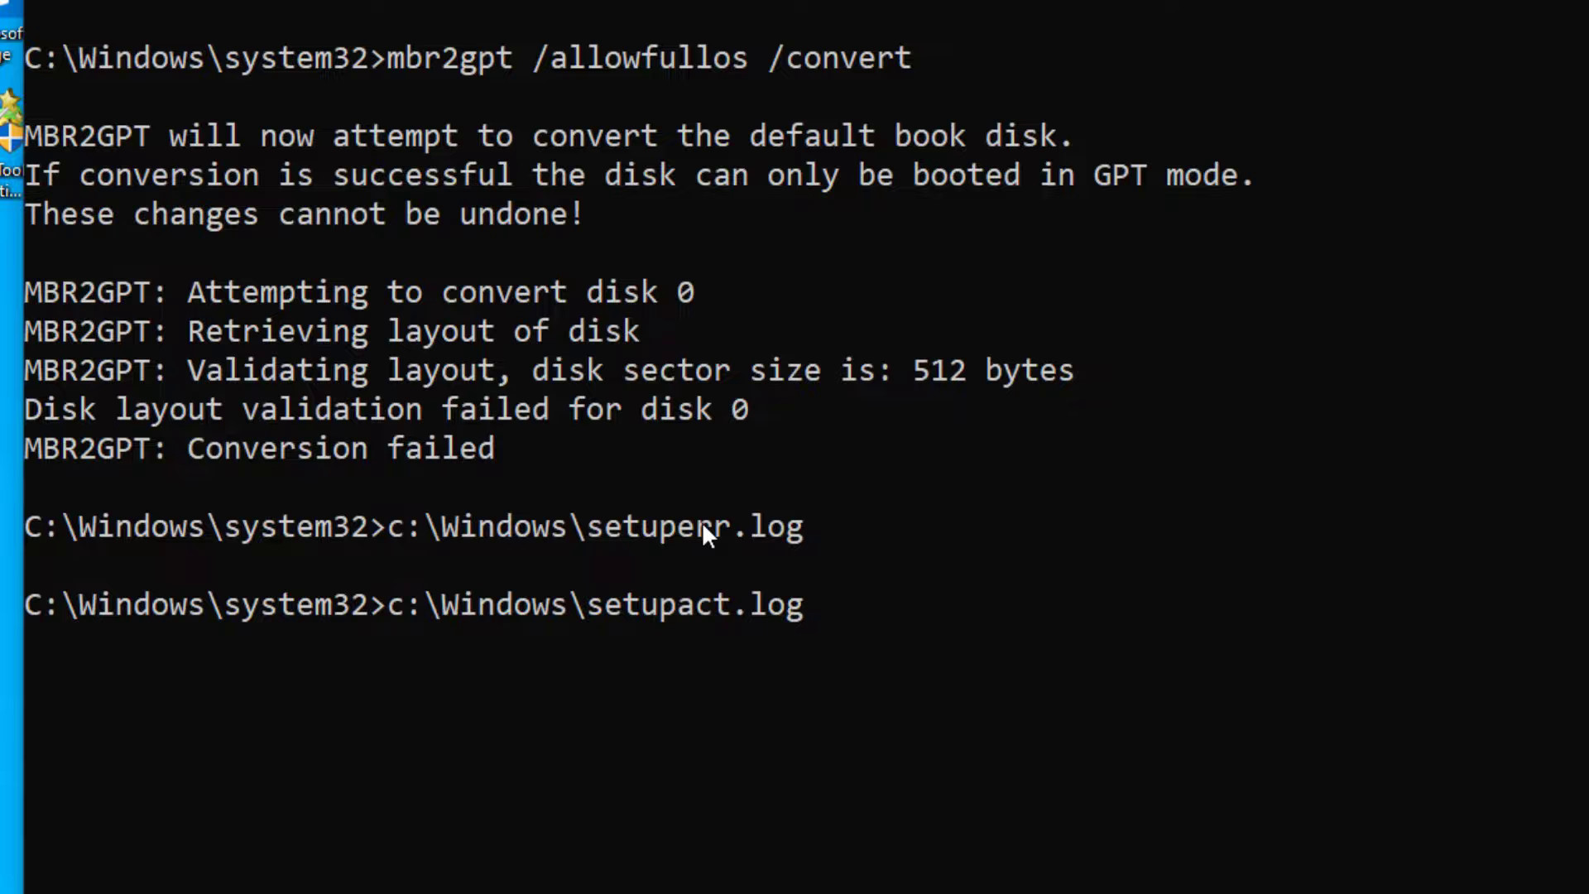
pyautogui.press('Return')
pyautogui.scroll(-5, 812, 509)
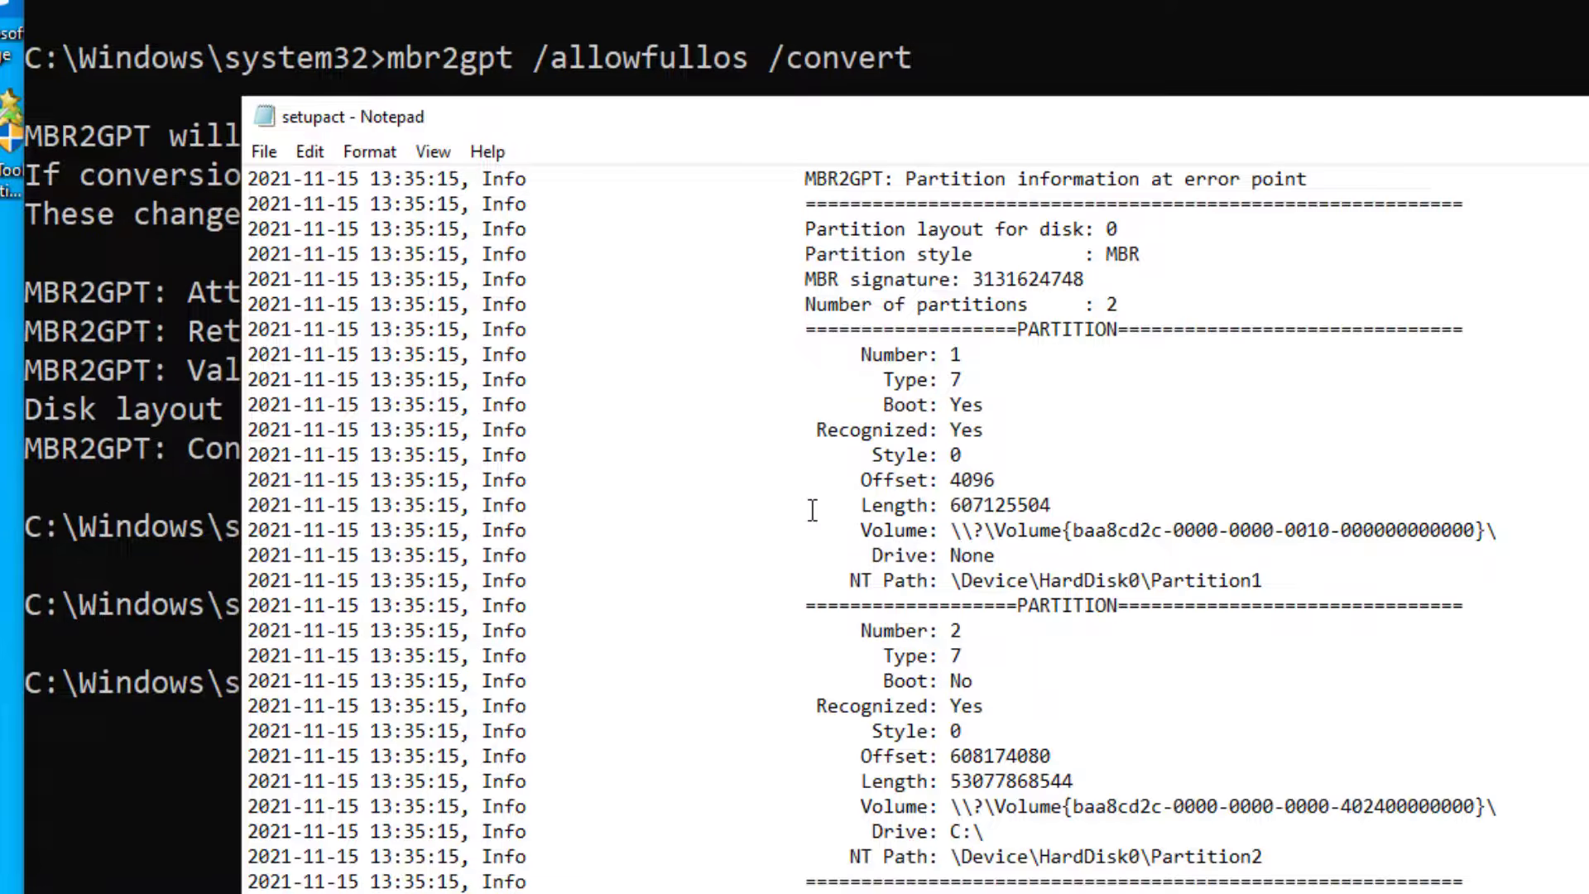
pyautogui.scroll(5, 813, 510)
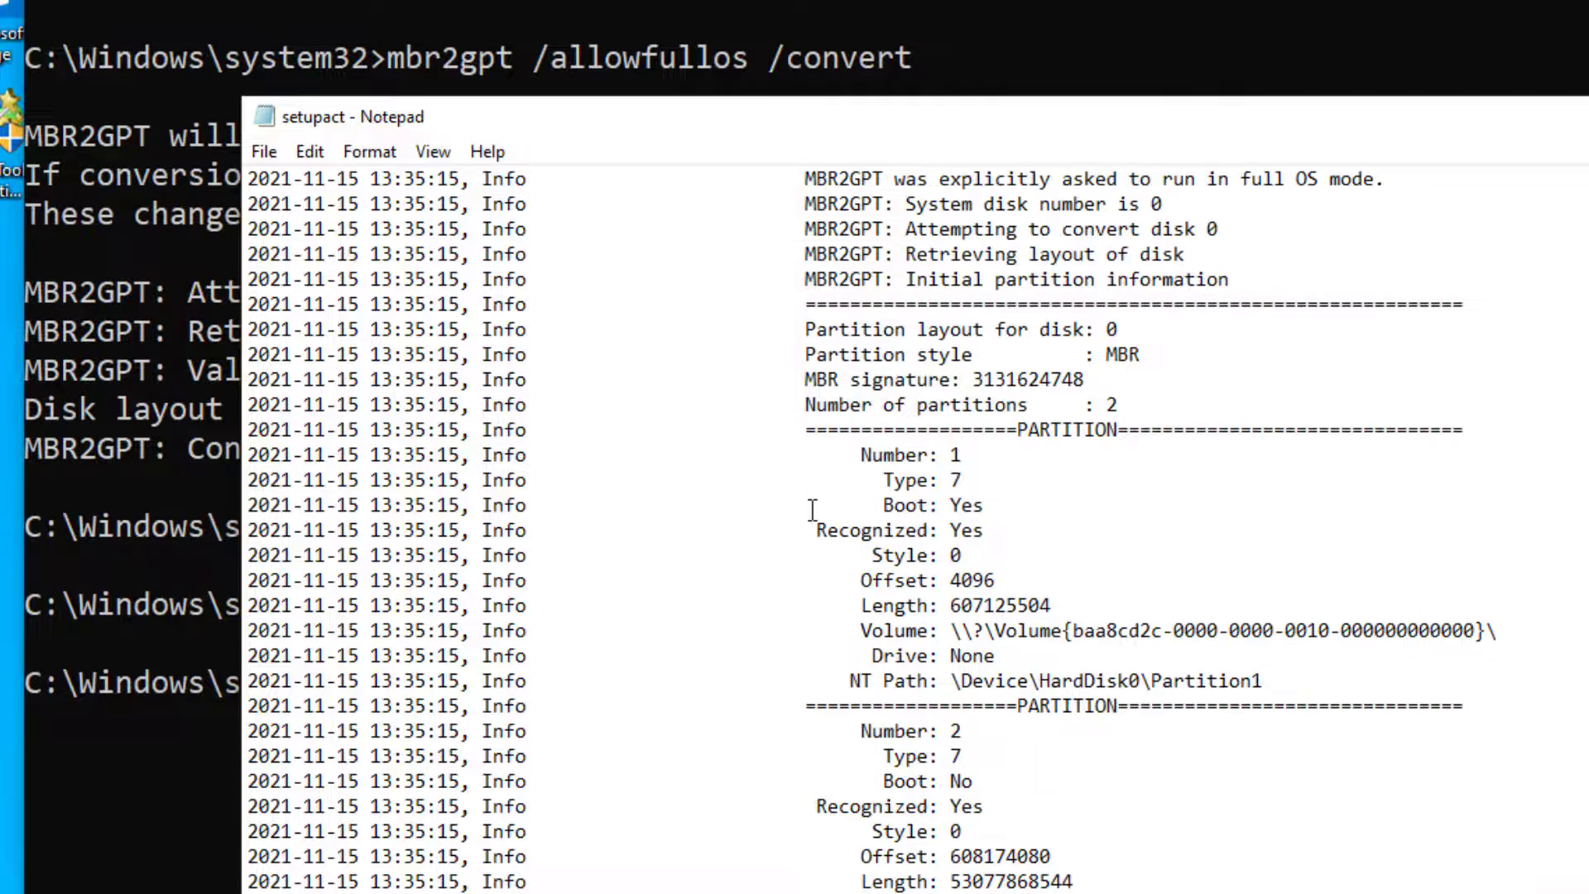
pyautogui.scroll(-5, 812, 510)
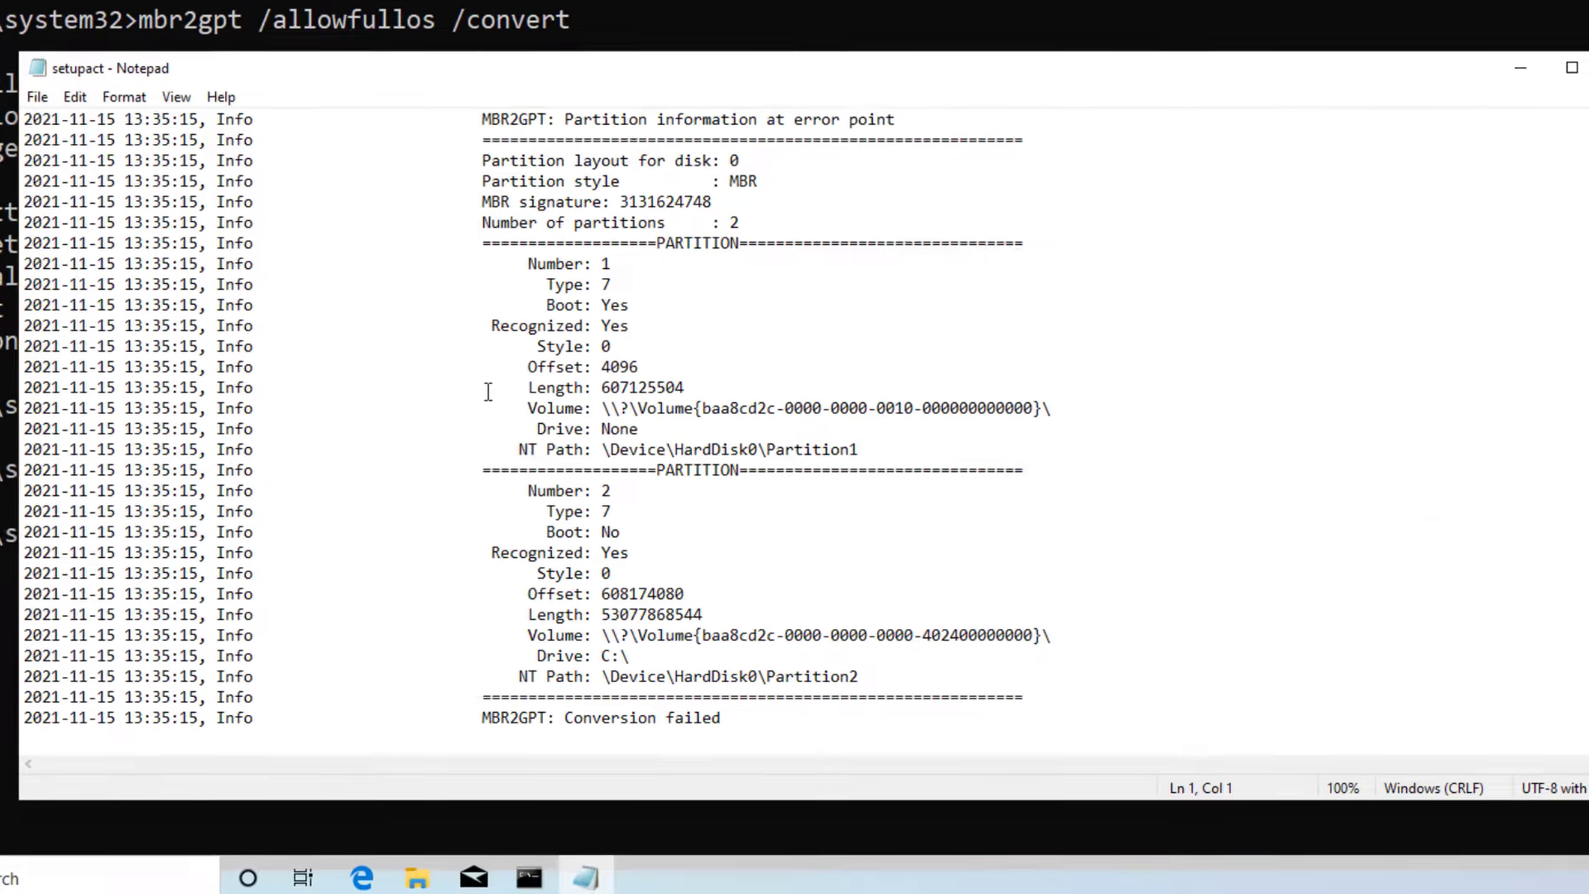
pyautogui.click(468, 340)
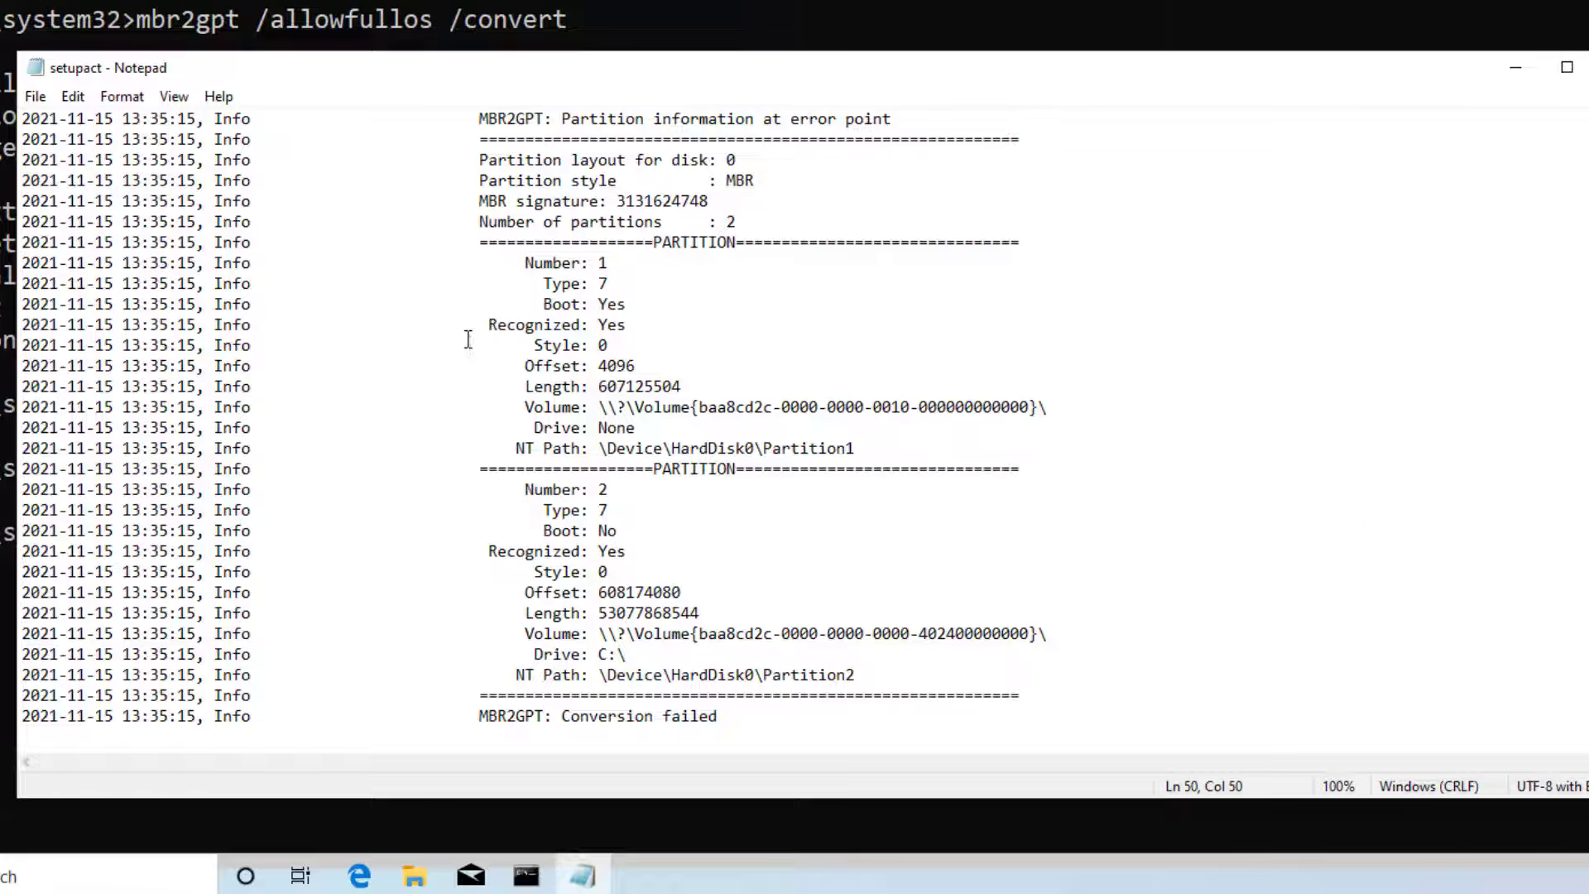
pyautogui.press('Up')
pyautogui.press('Up')
pyautogui.press('Up')
pyautogui.press('Up')
pyautogui.press('Up')
pyautogui.press('Up')
pyautogui.press('Up')
pyautogui.press('Up')
pyautogui.press('Up')
pyautogui.press('Up')
pyautogui.press('Up')
pyautogui.press('Up')
pyautogui.press('Up')
pyautogui.press('Up')
pyautogui.press('Up')
pyautogui.press('Up')
pyautogui.press('Up')
pyautogui.press('Up')
pyautogui.press('Up')
pyautogui.press('Up')
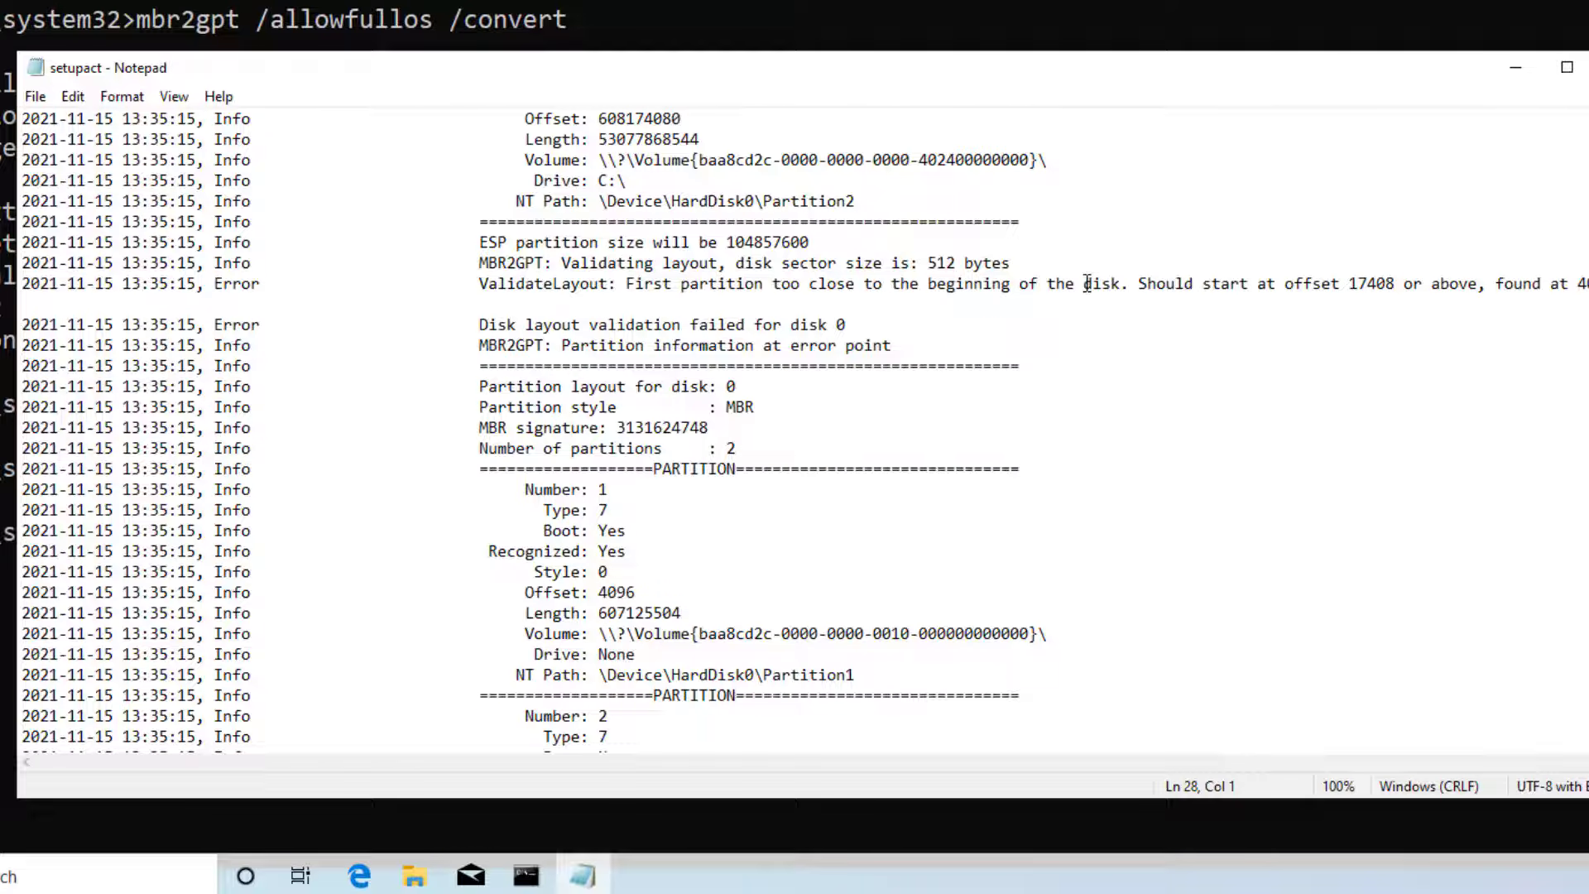
pyautogui.doubleClick(37, 70)
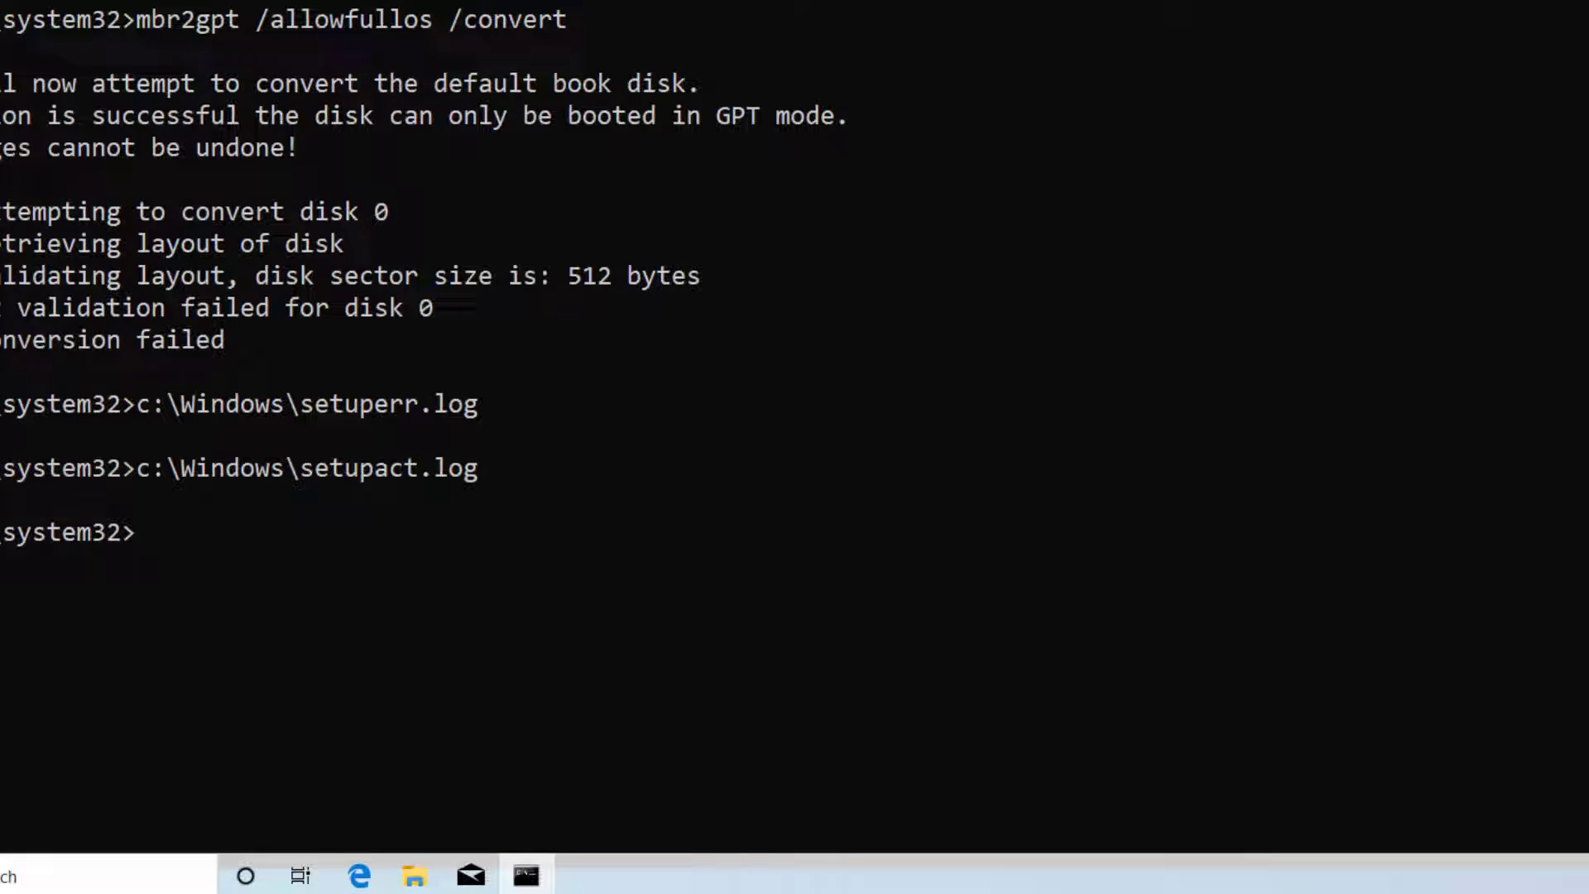
pyautogui.hotkey('alt', 'F4')
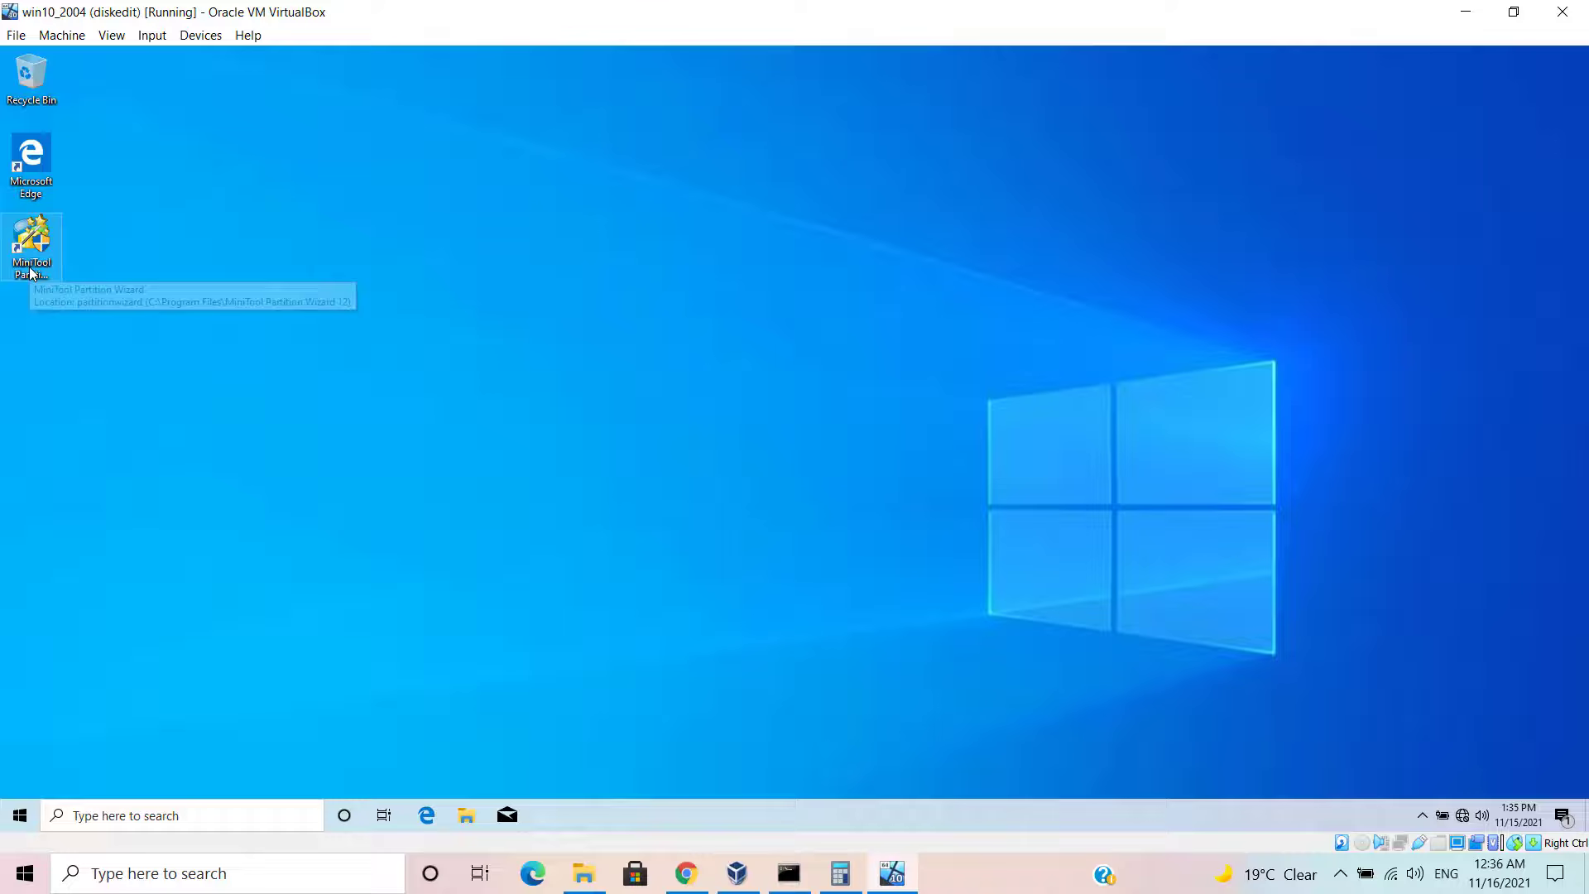
# Step: Launch MiniTool Partition Wizard from its desktop shortcut with administrator rights
pyautogui.click(30, 274)
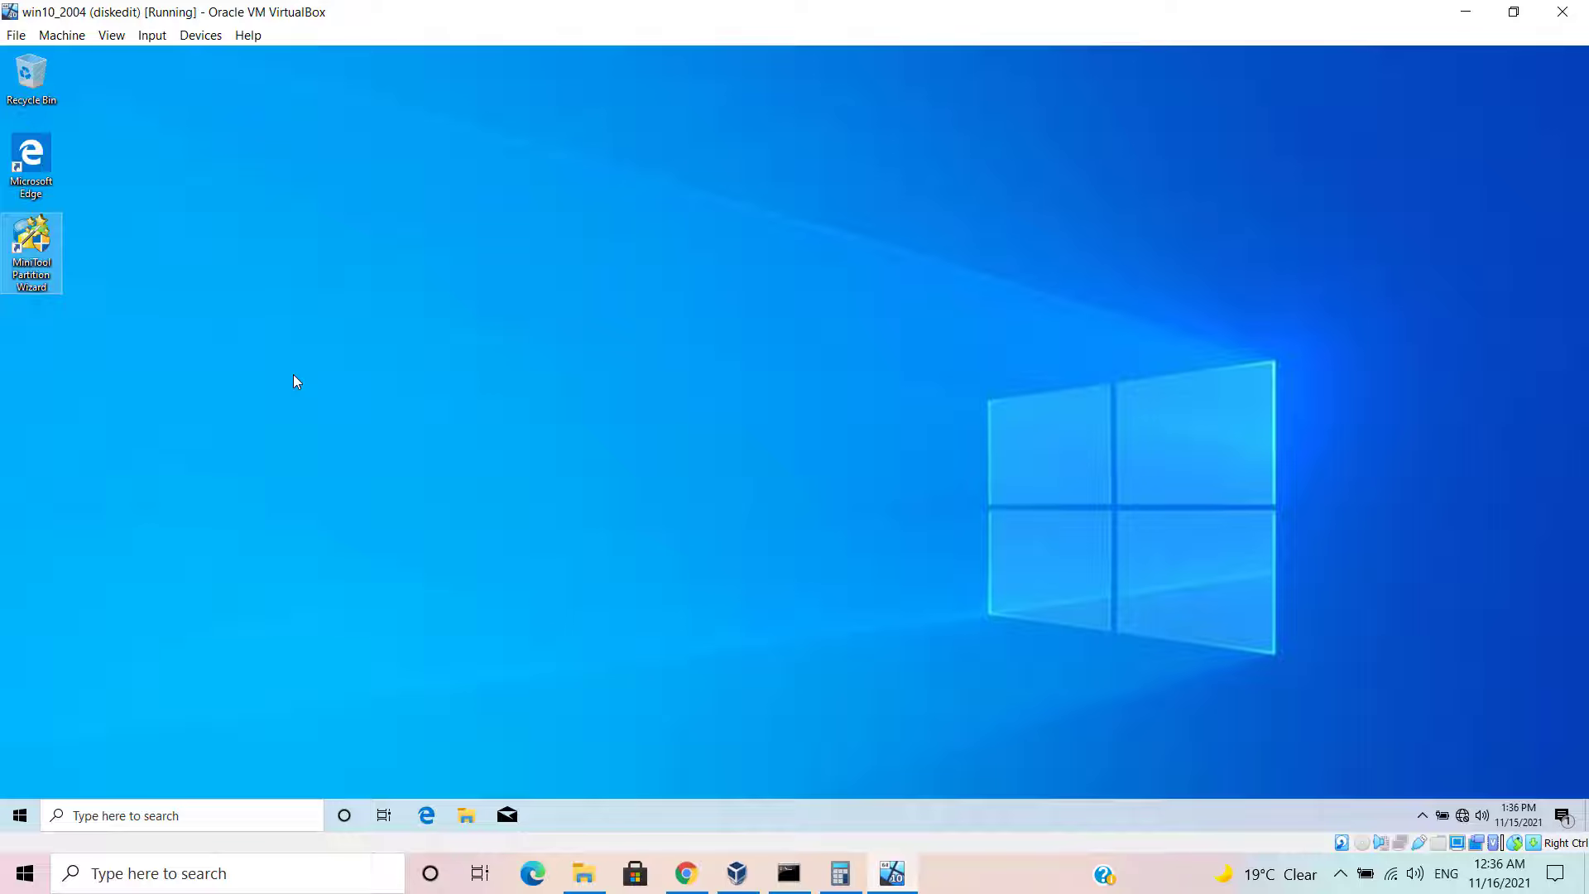
pyautogui.doubleClick(32, 243)
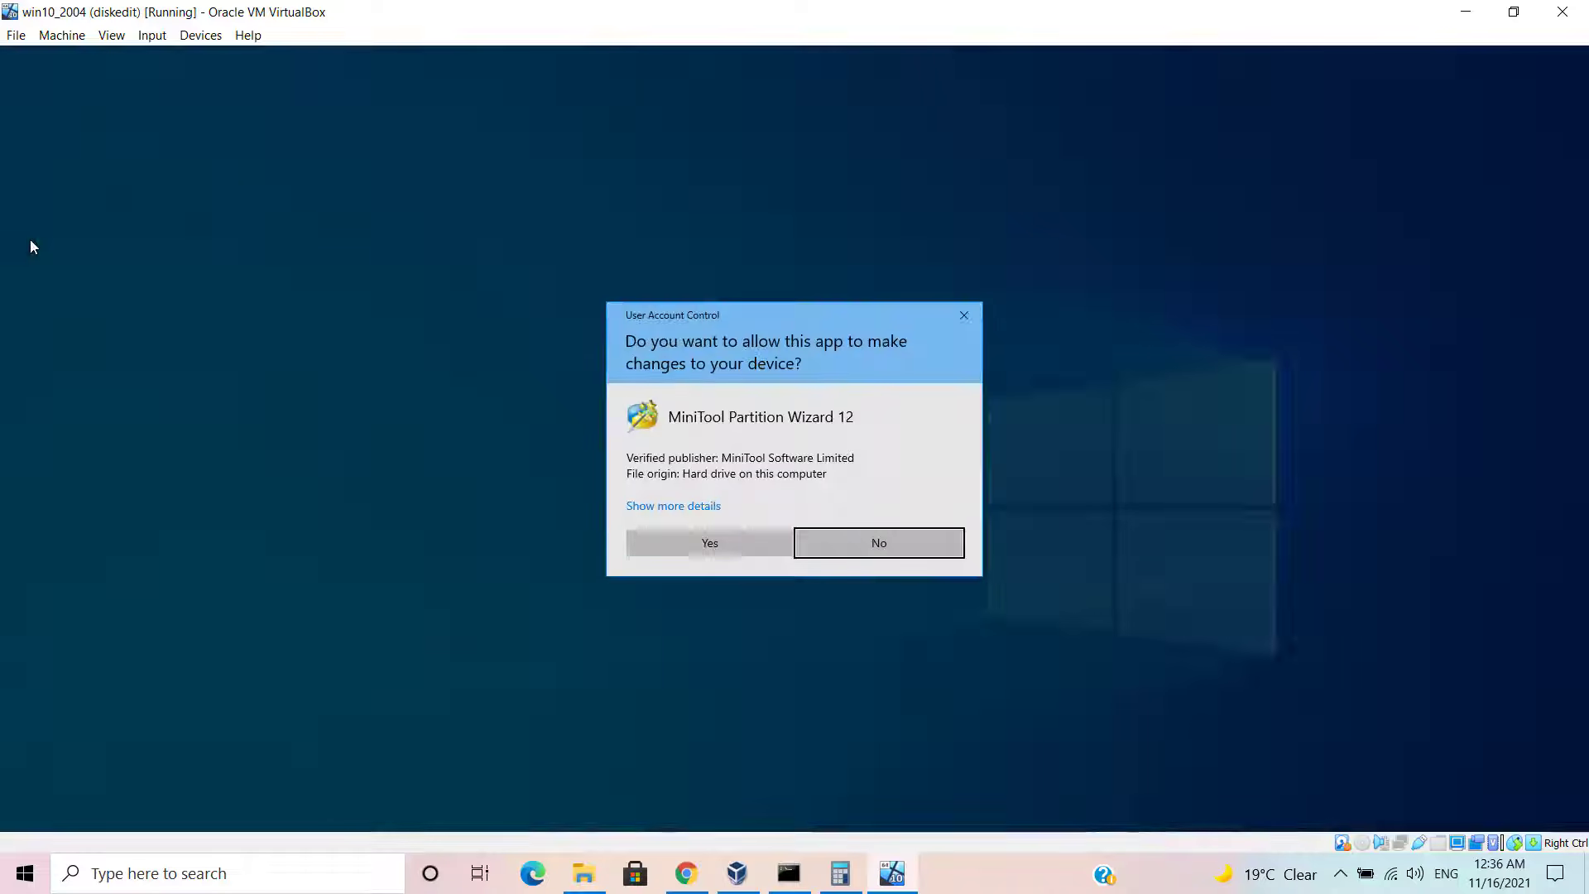
pyautogui.click(679, 541)
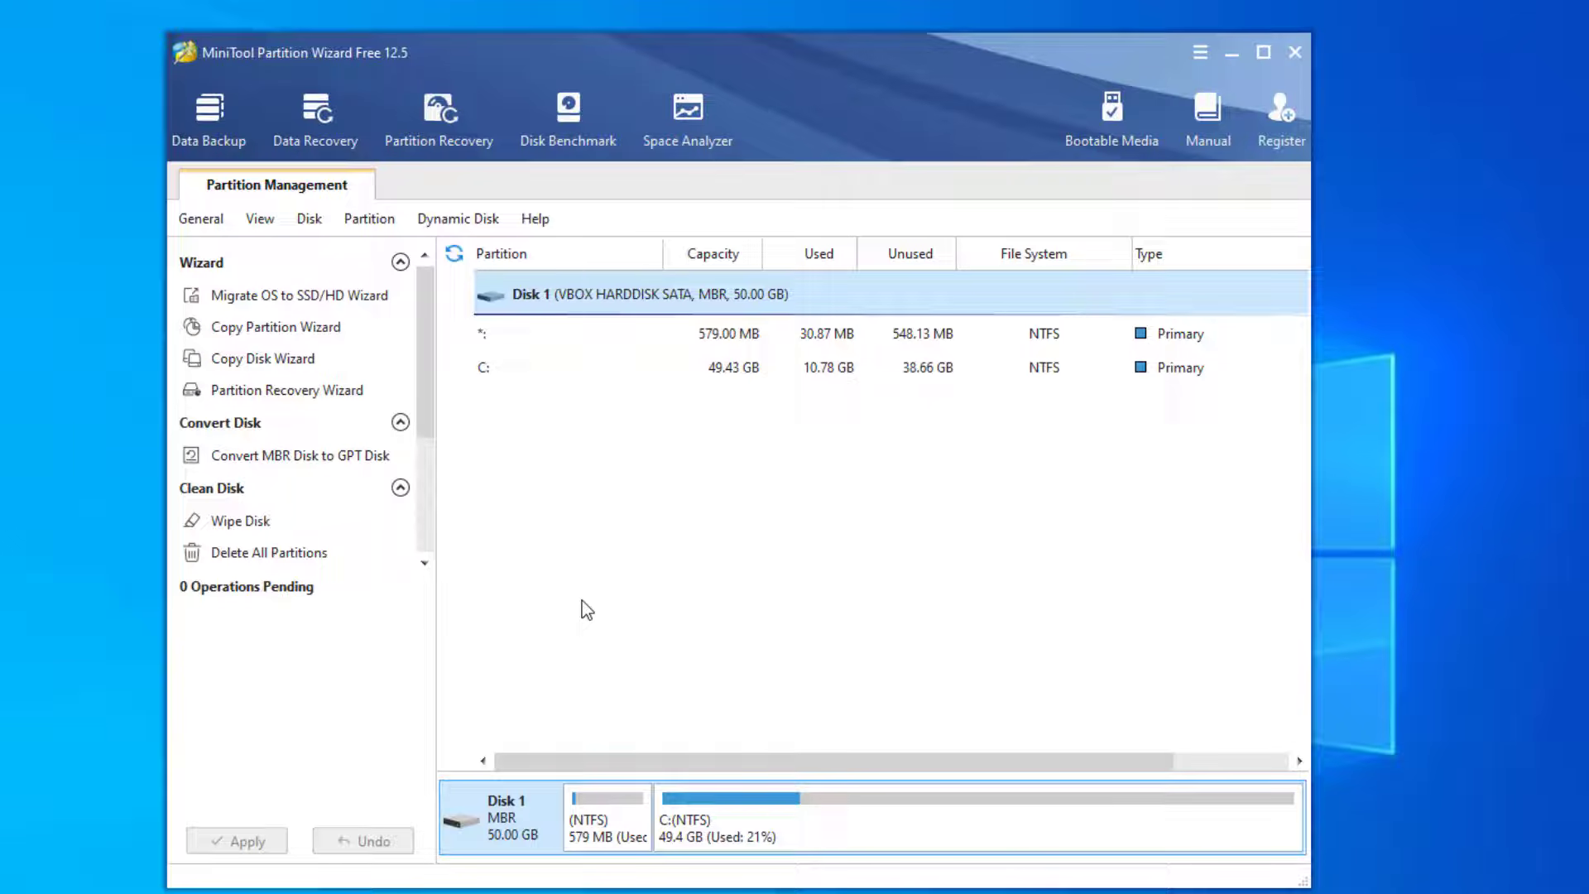
# Step: Queue Align All Partitions on Disk 1 and expand the pending operation's details
pyautogui.rightClick(560, 304)
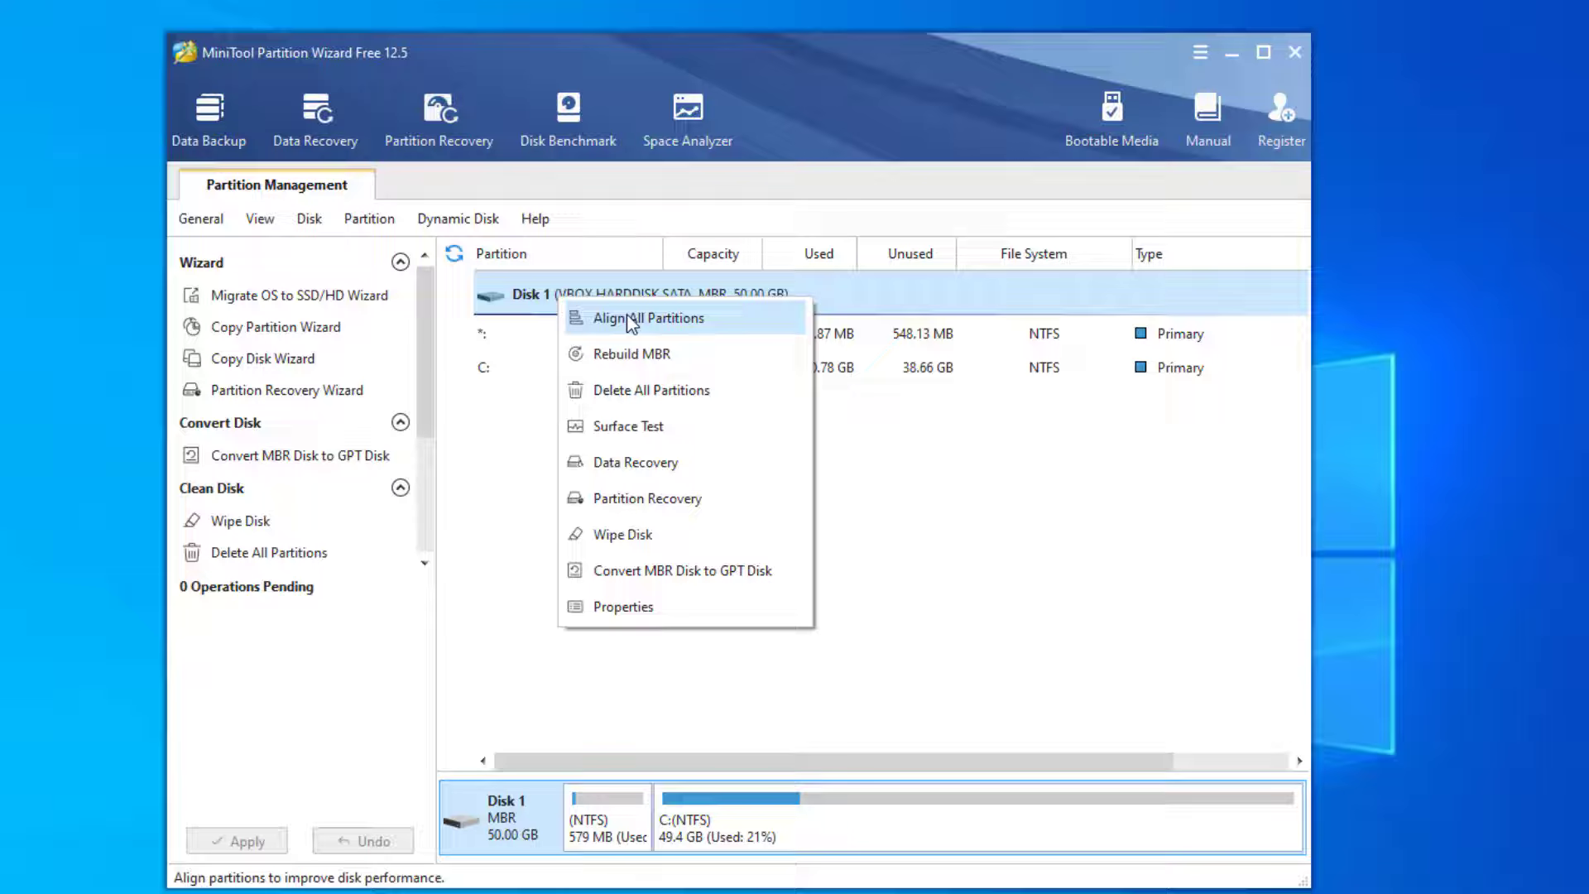
pyautogui.click(509, 342)
pyautogui.rightClick(510, 342)
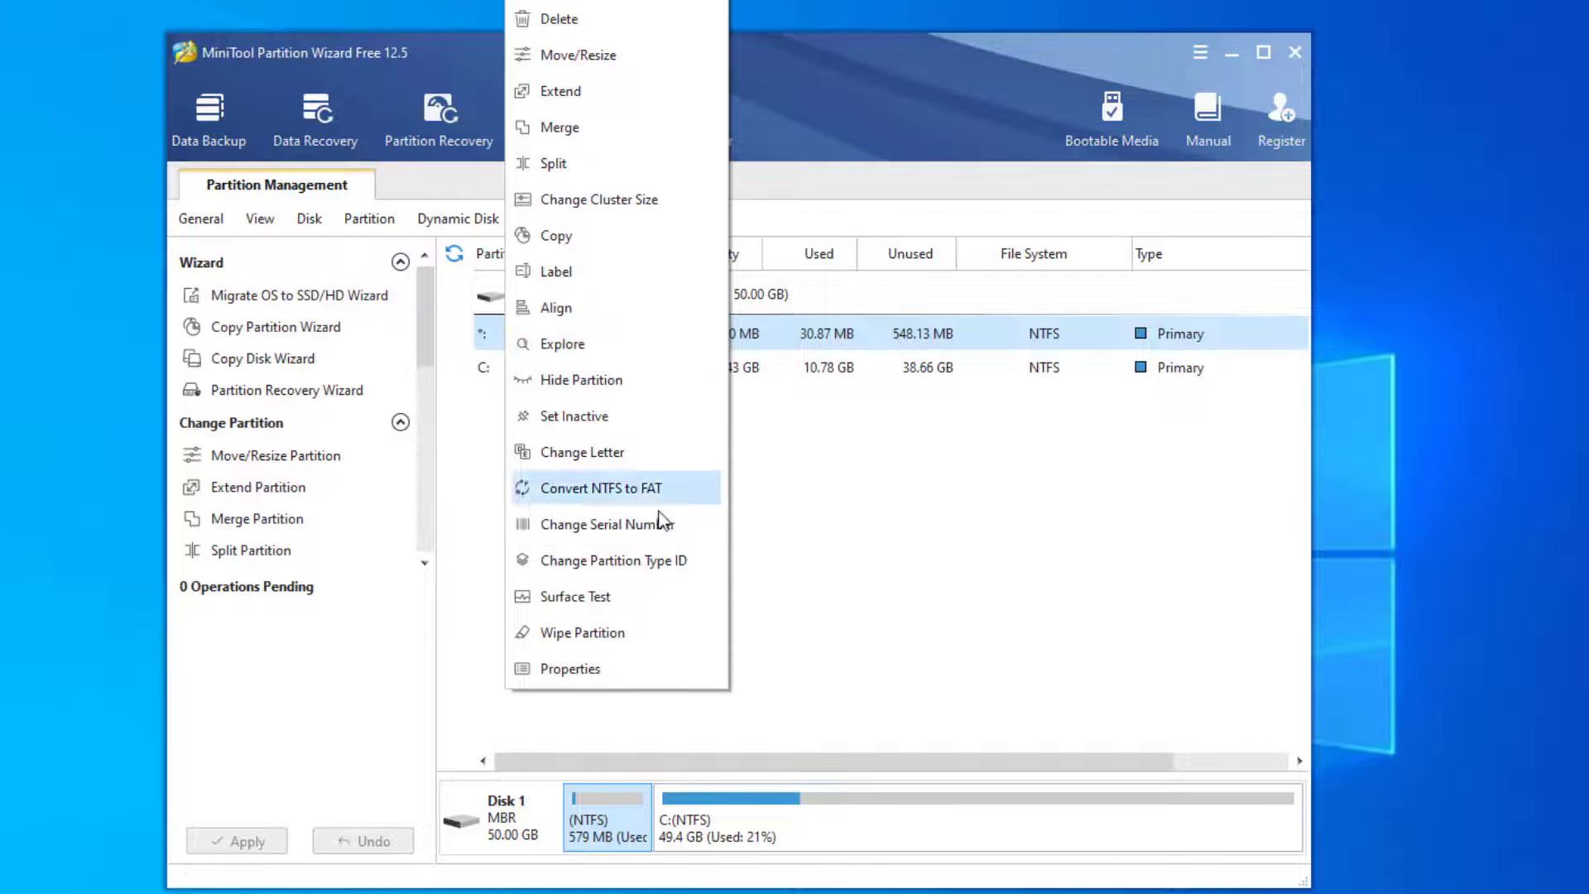
pyautogui.click(968, 493)
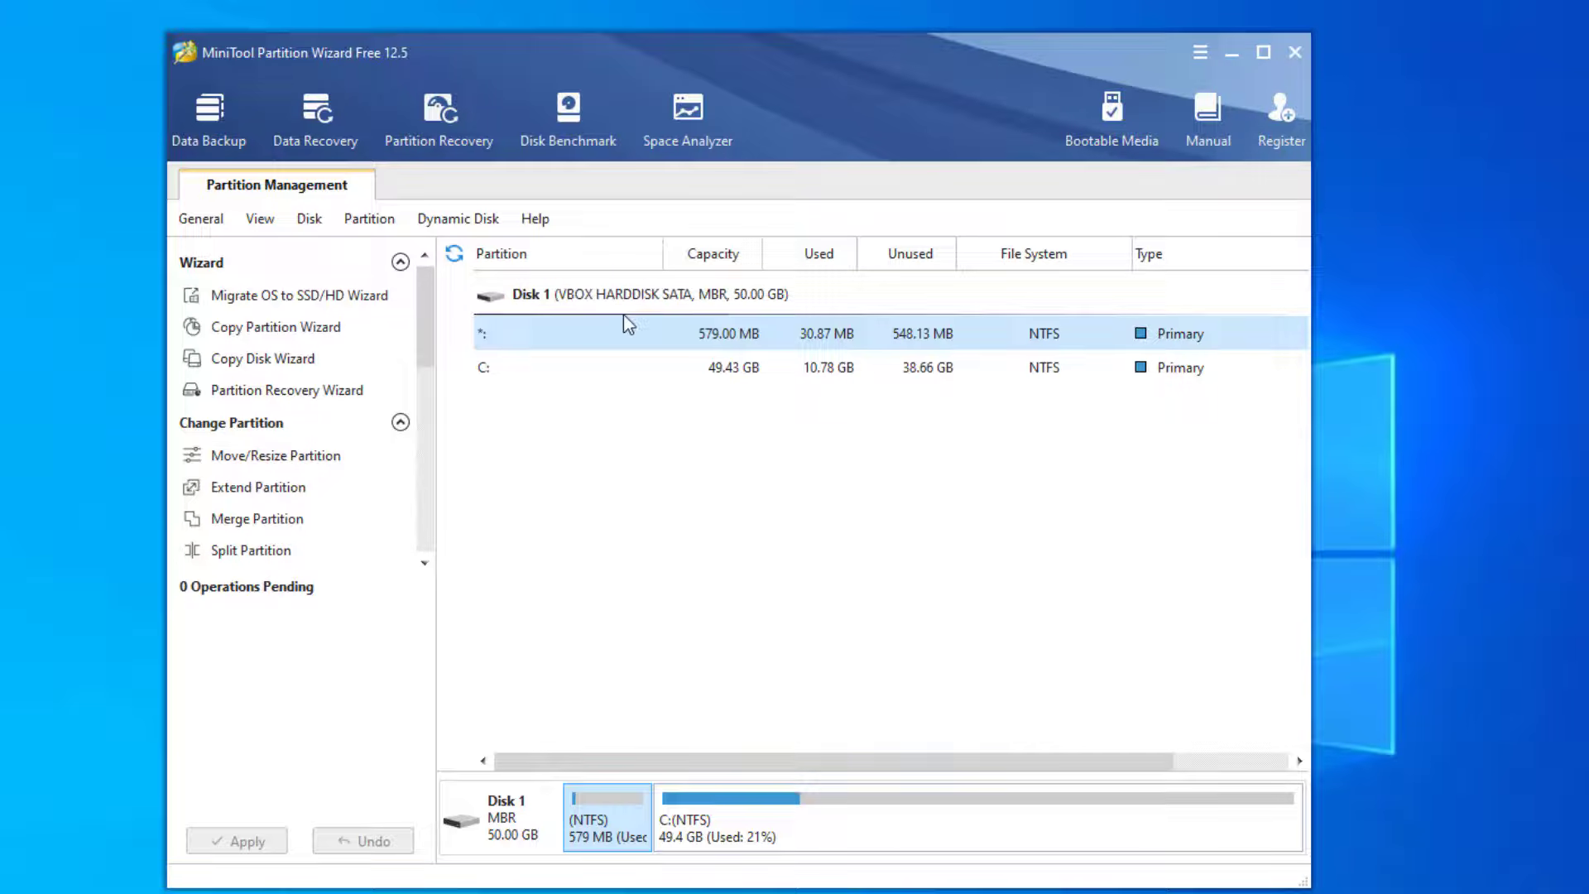
pyautogui.click(577, 298)
pyautogui.rightClick(577, 298)
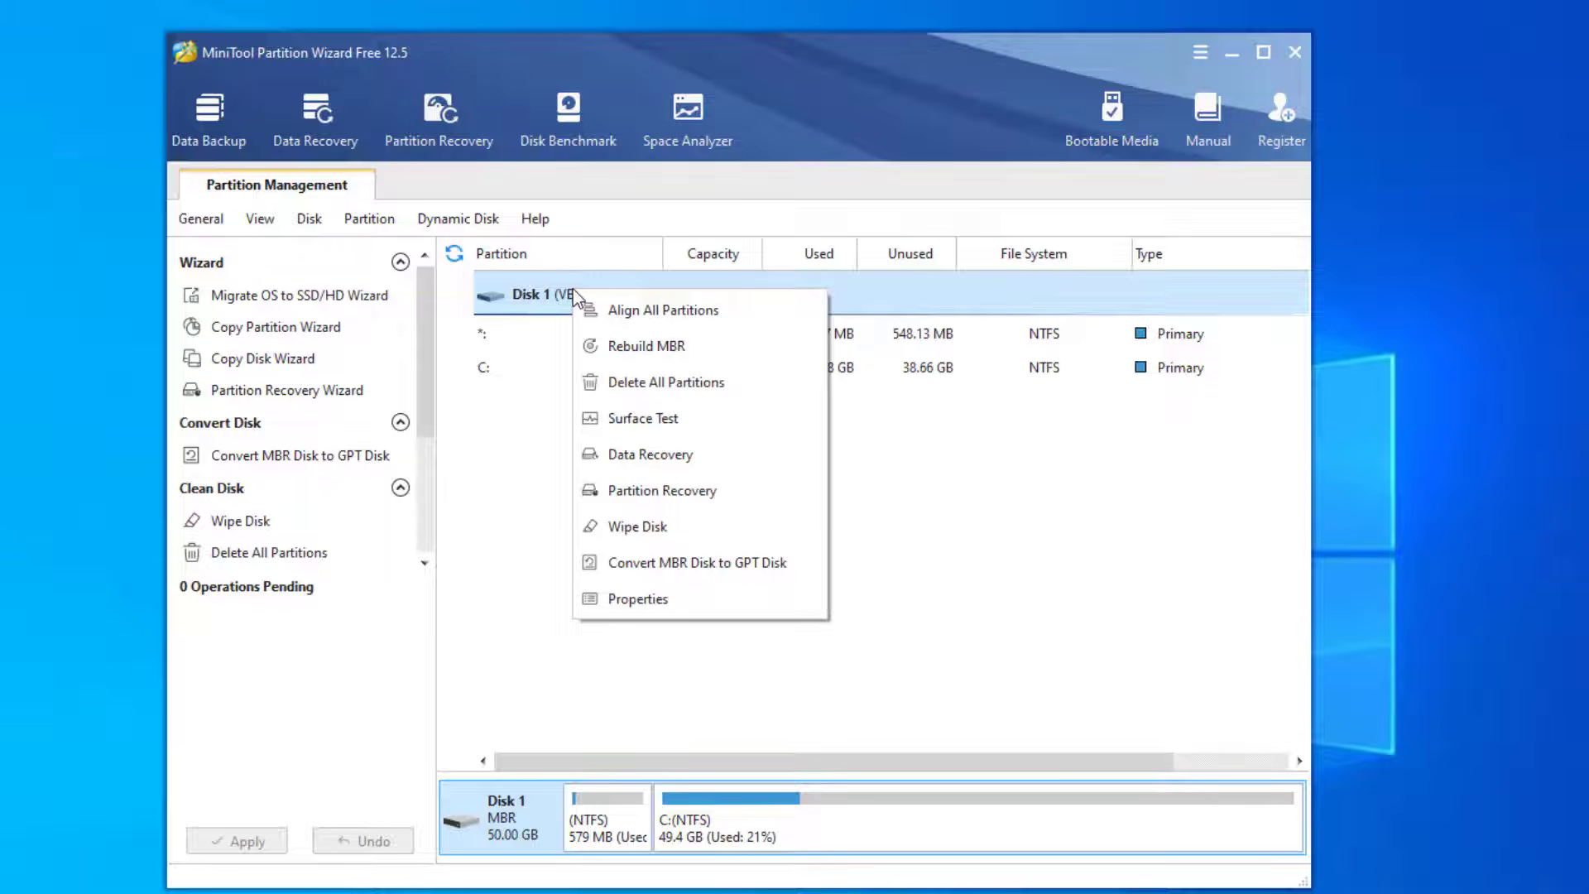
pyautogui.click(638, 310)
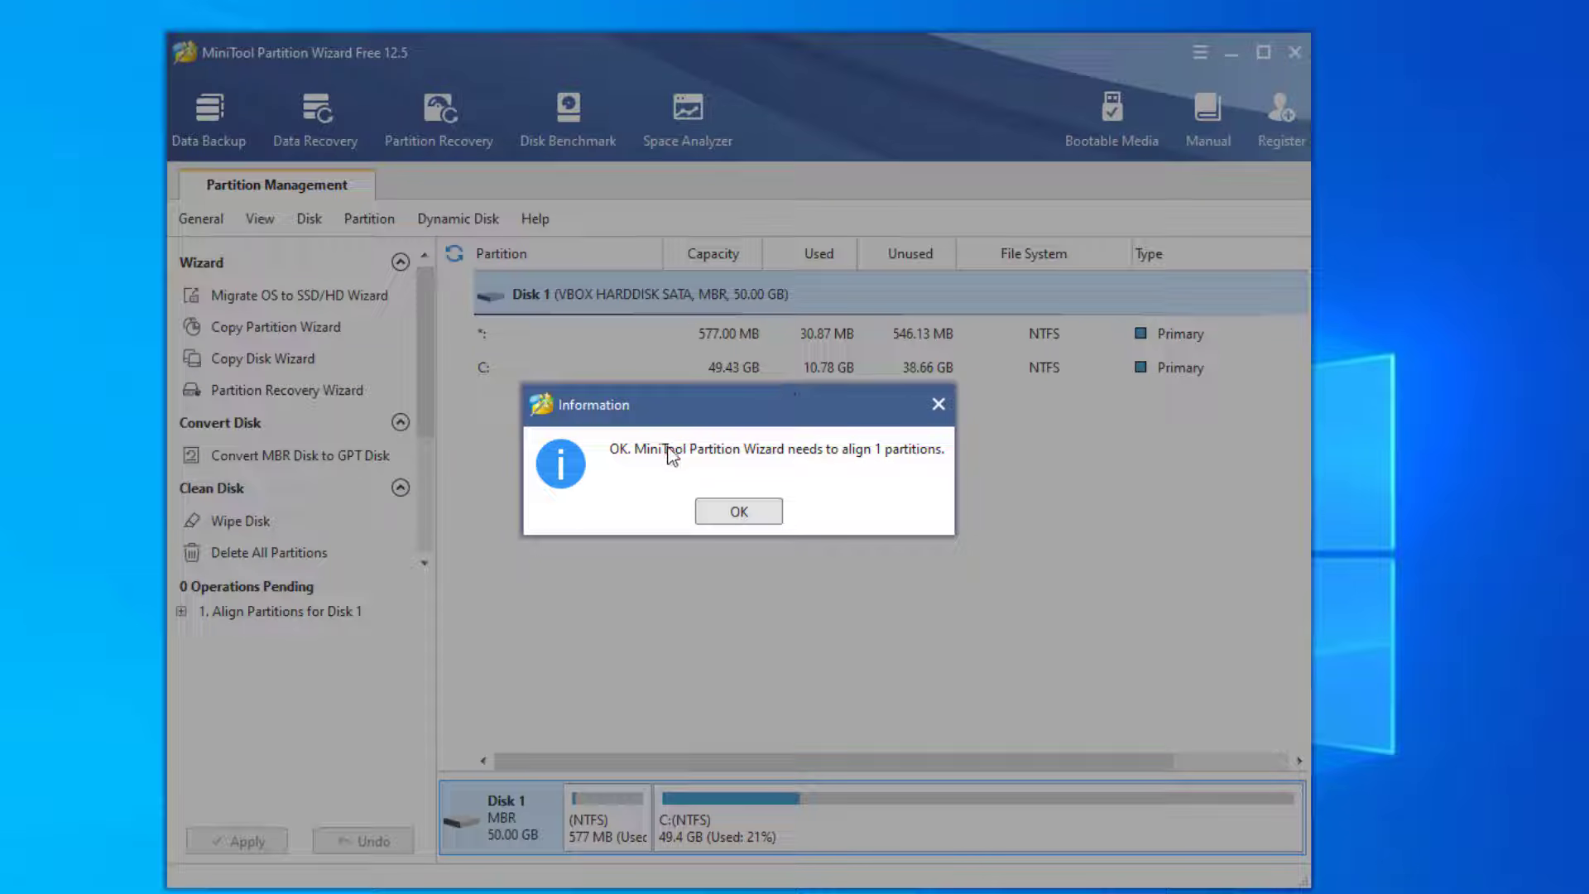
pyautogui.click(752, 511)
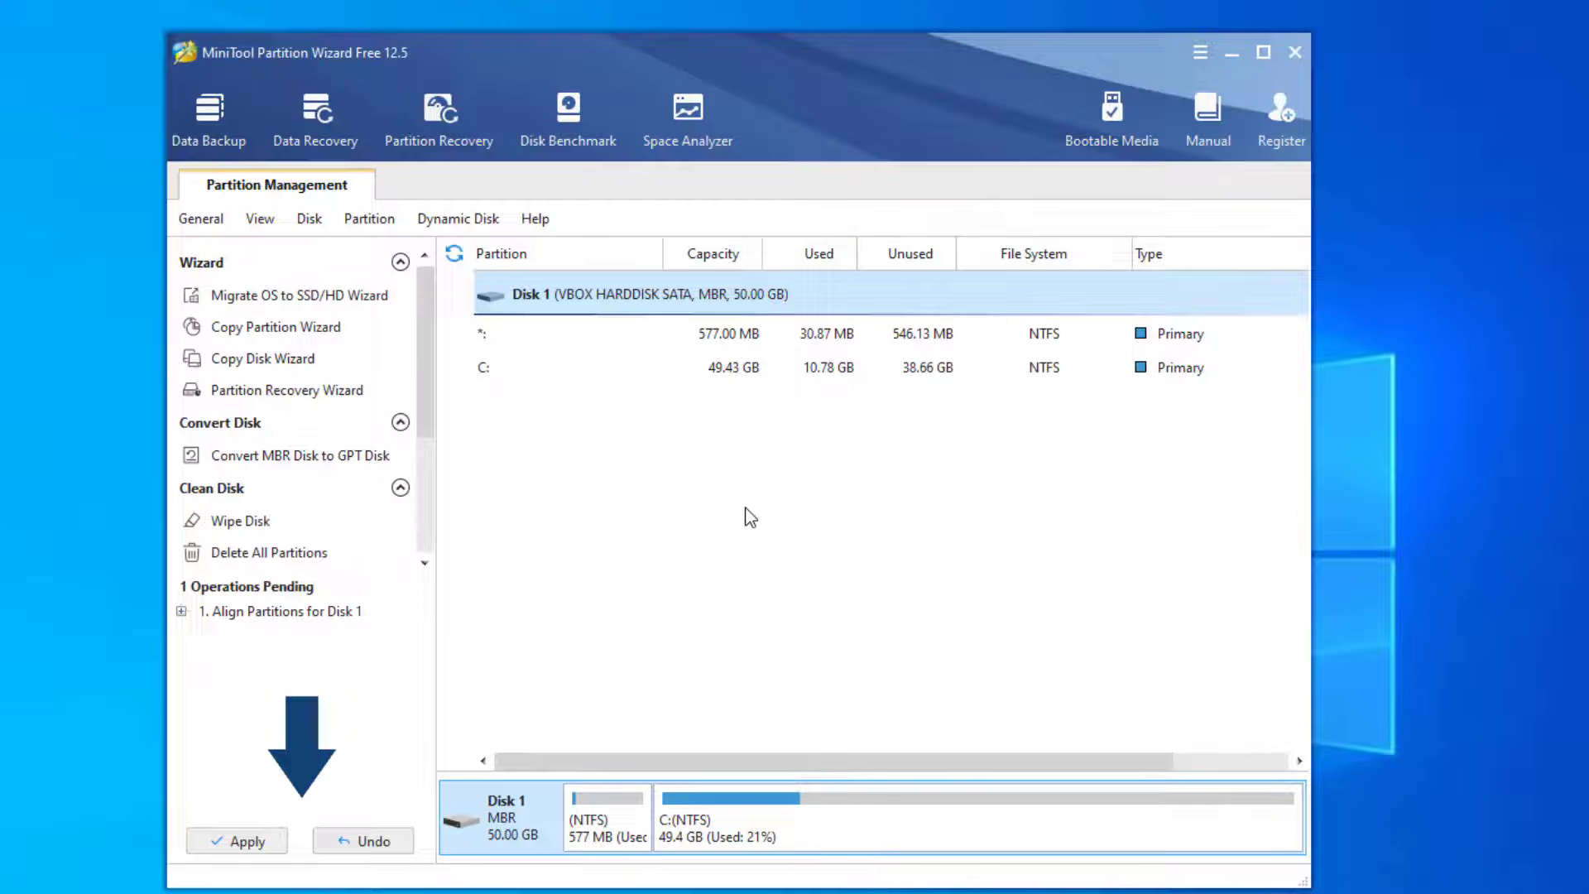
pyautogui.click(181, 610)
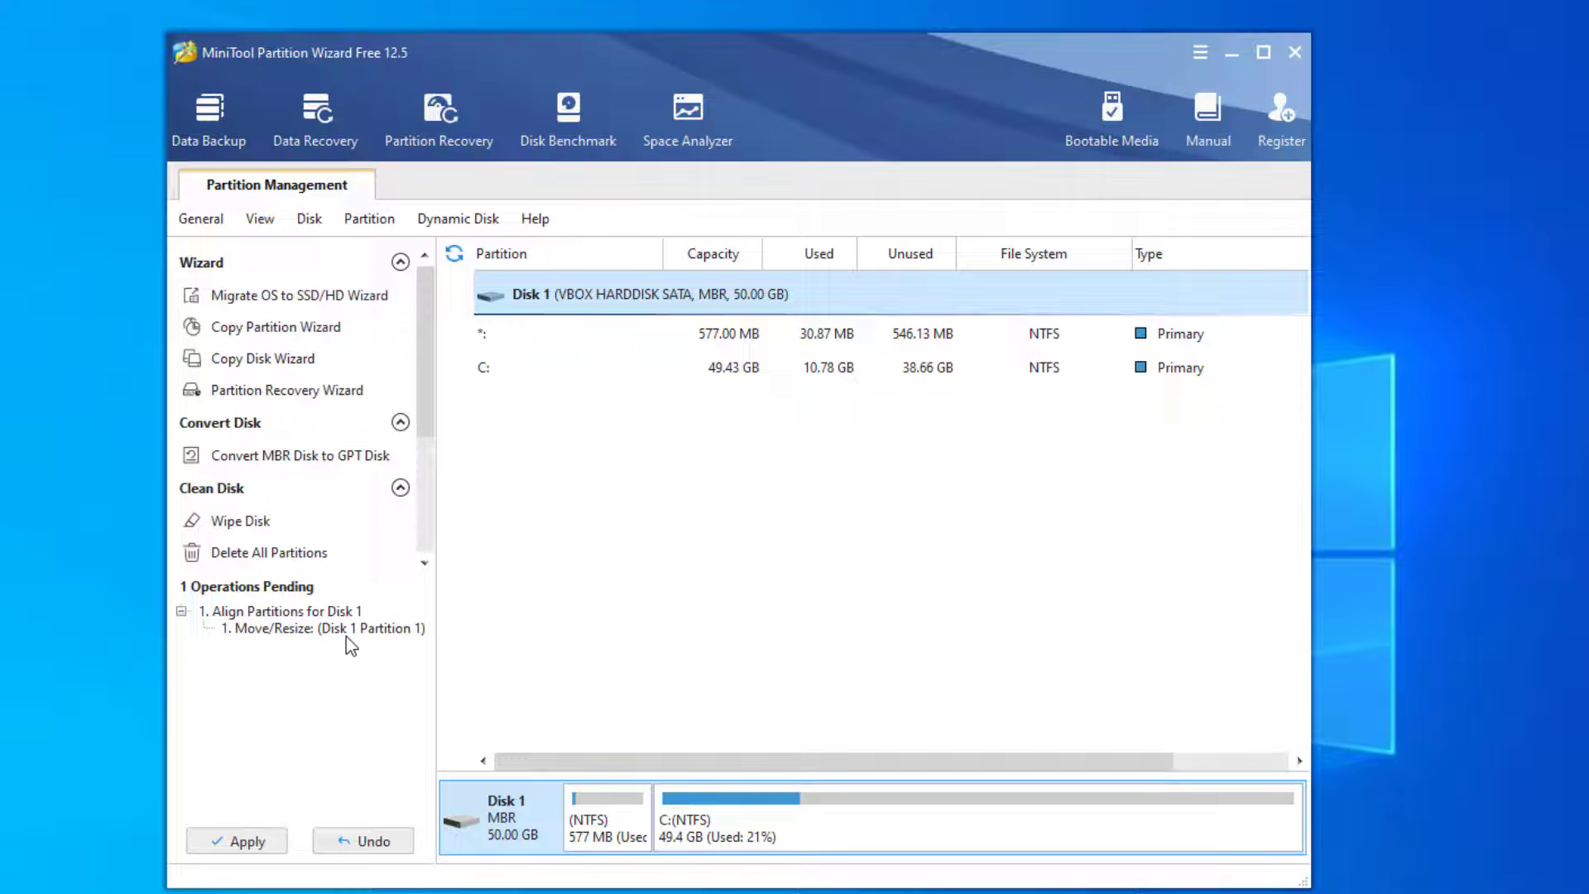
# Step: Apply the Disk 1 alignment, dismiss the success message, and quit MiniTool Partition Wizard
pyautogui.click(246, 842)
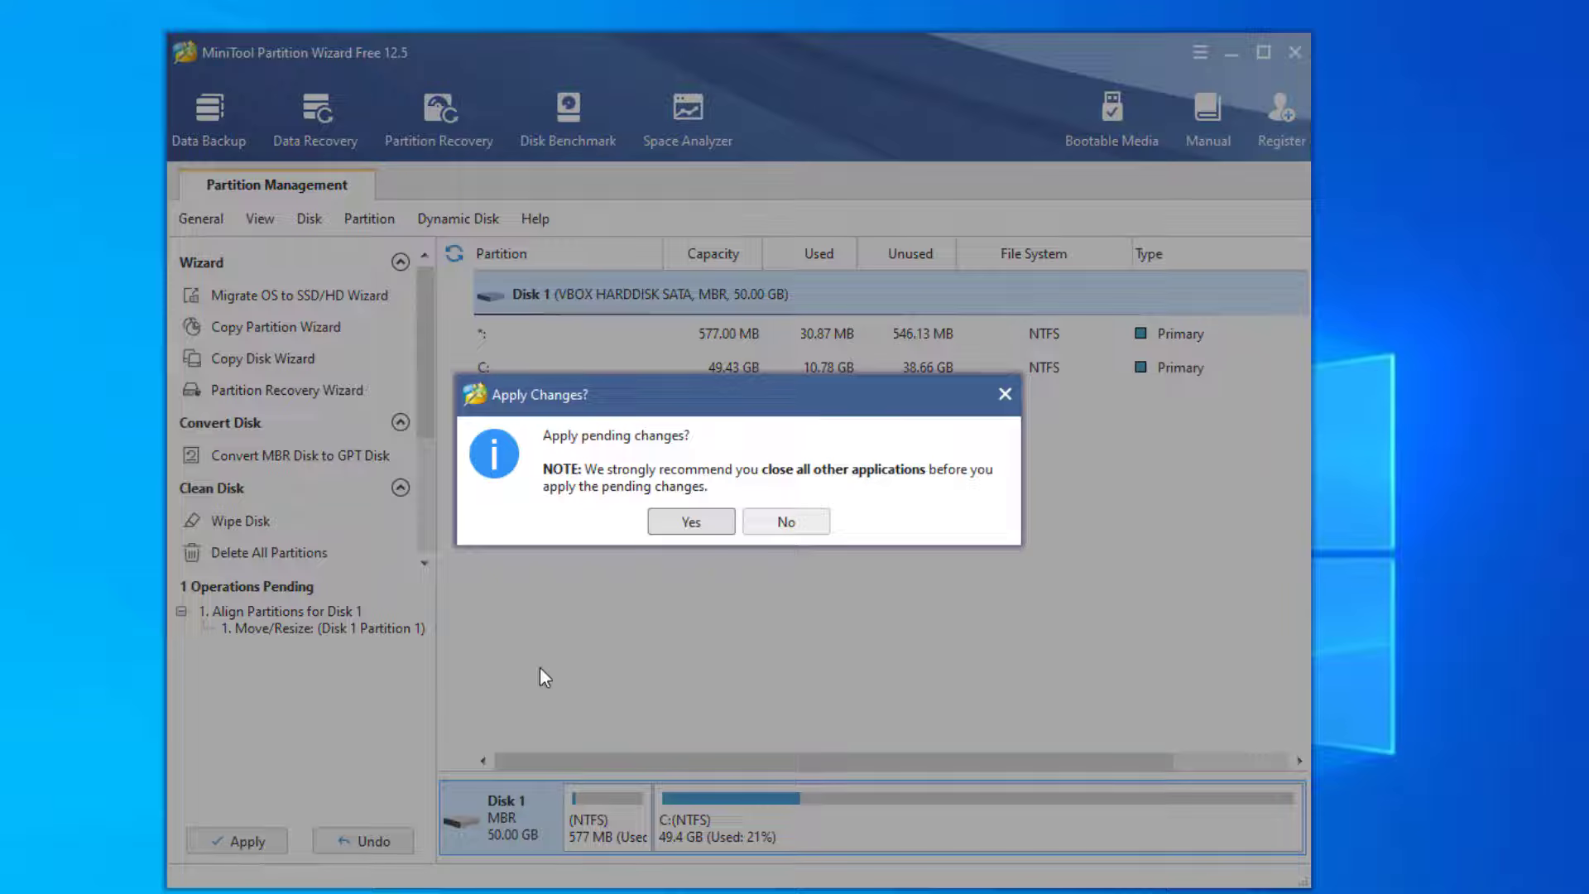
pyautogui.click(692, 521)
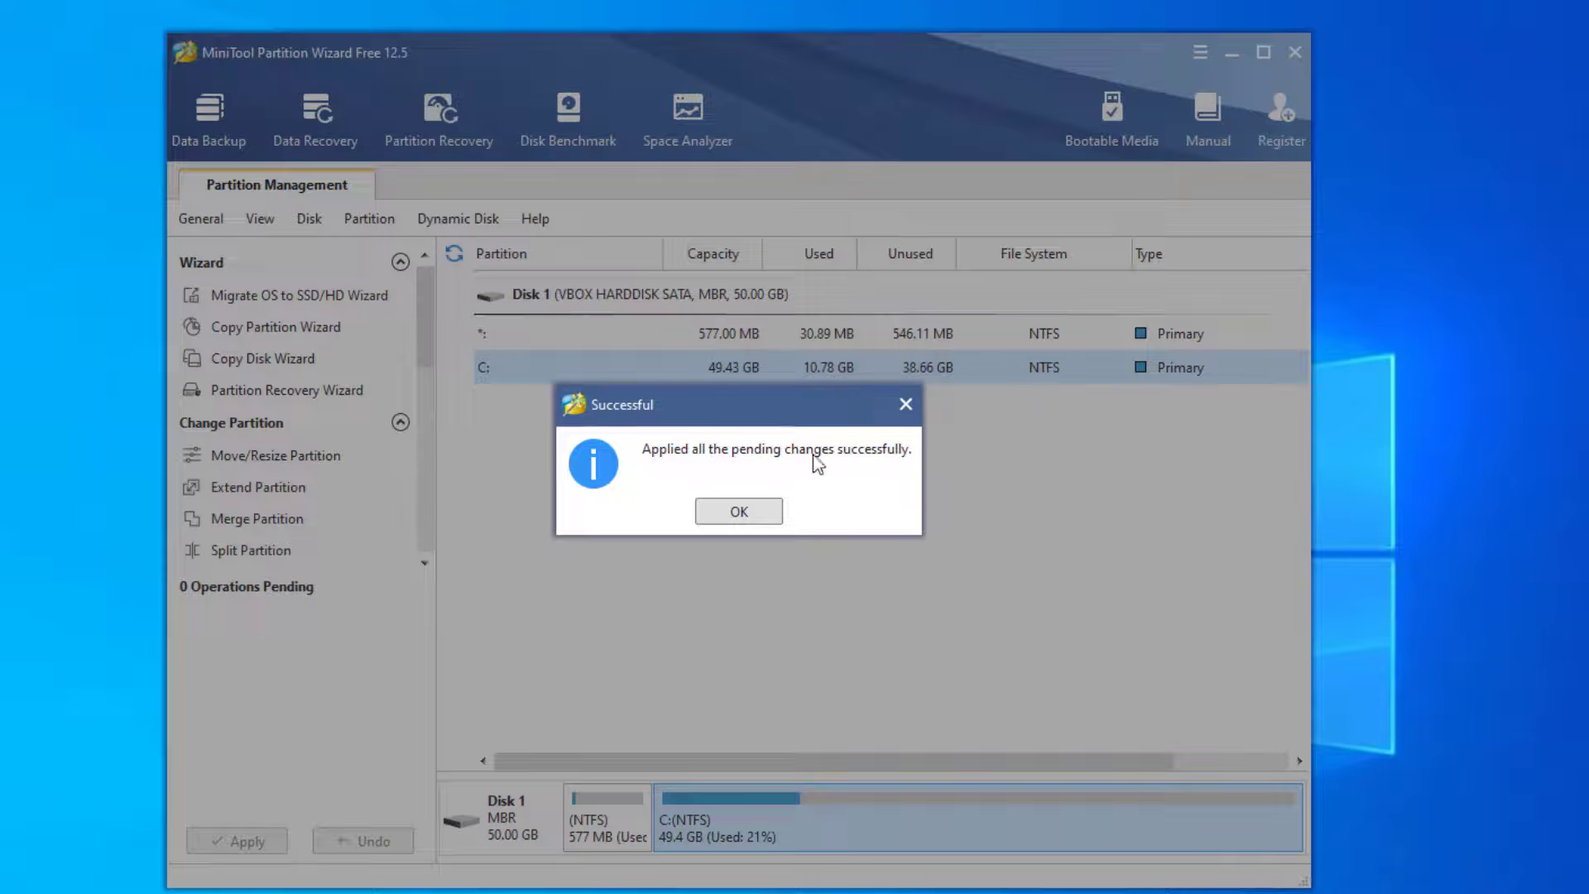
pyautogui.click(735, 513)
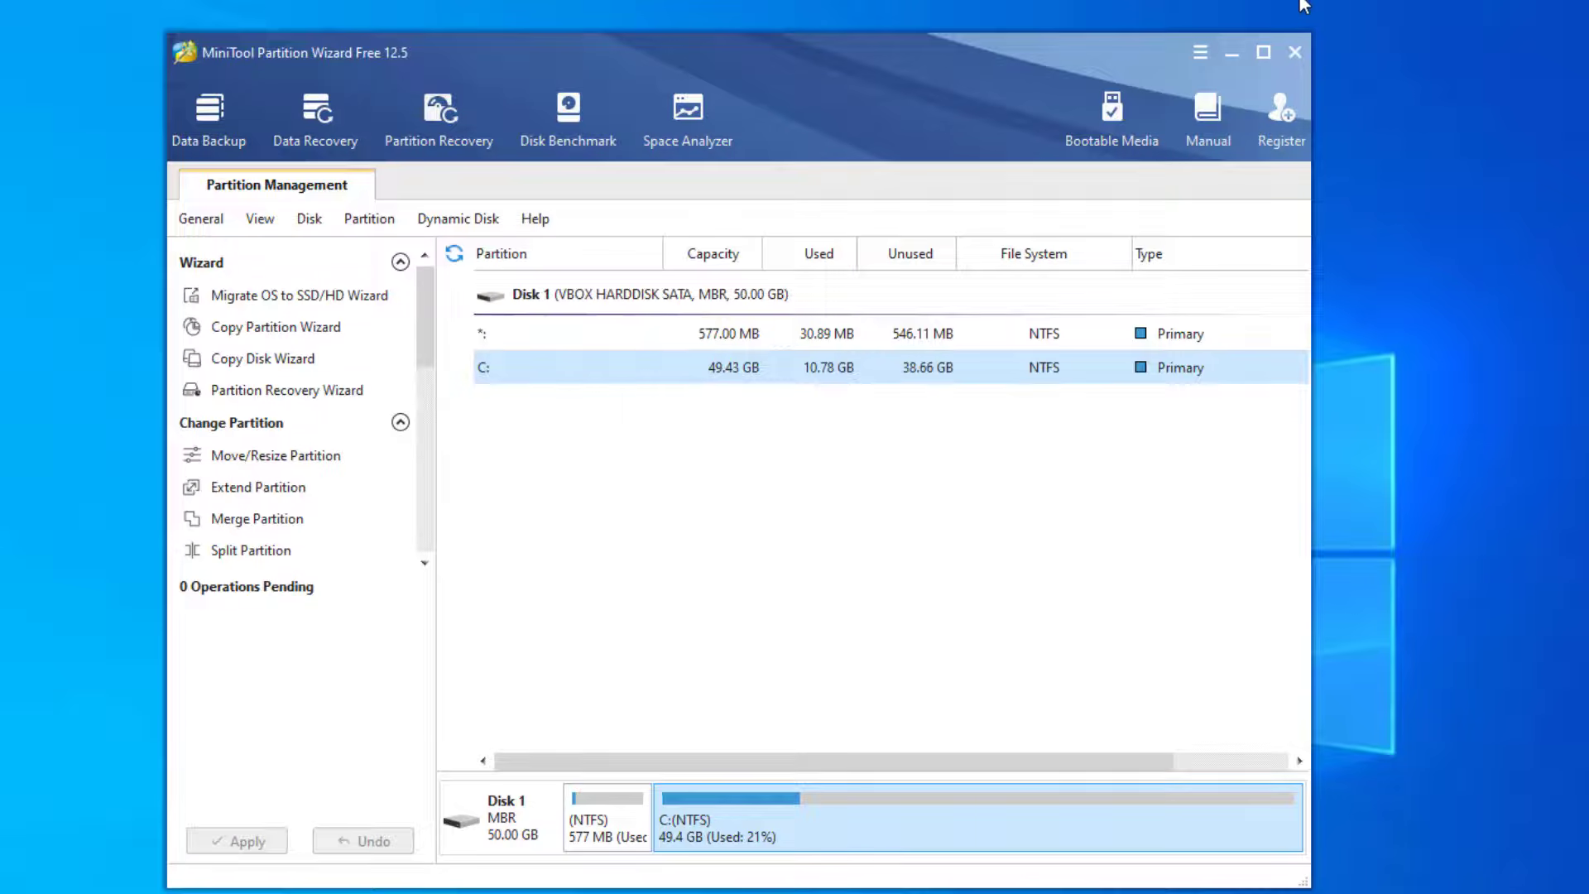
pyautogui.click(1293, 53)
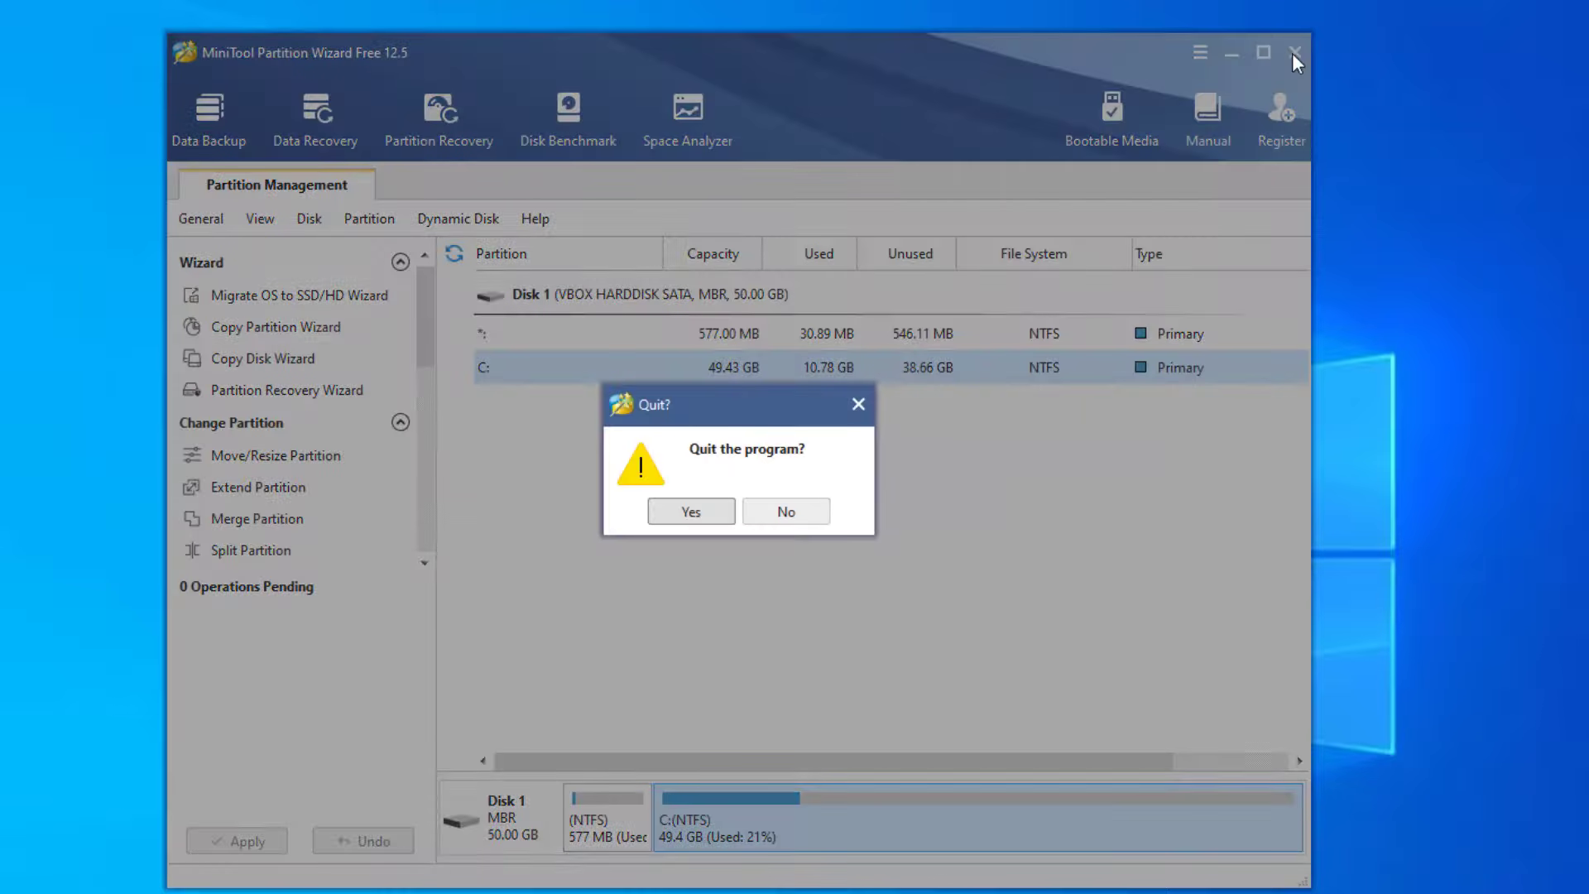
pyautogui.click(692, 513)
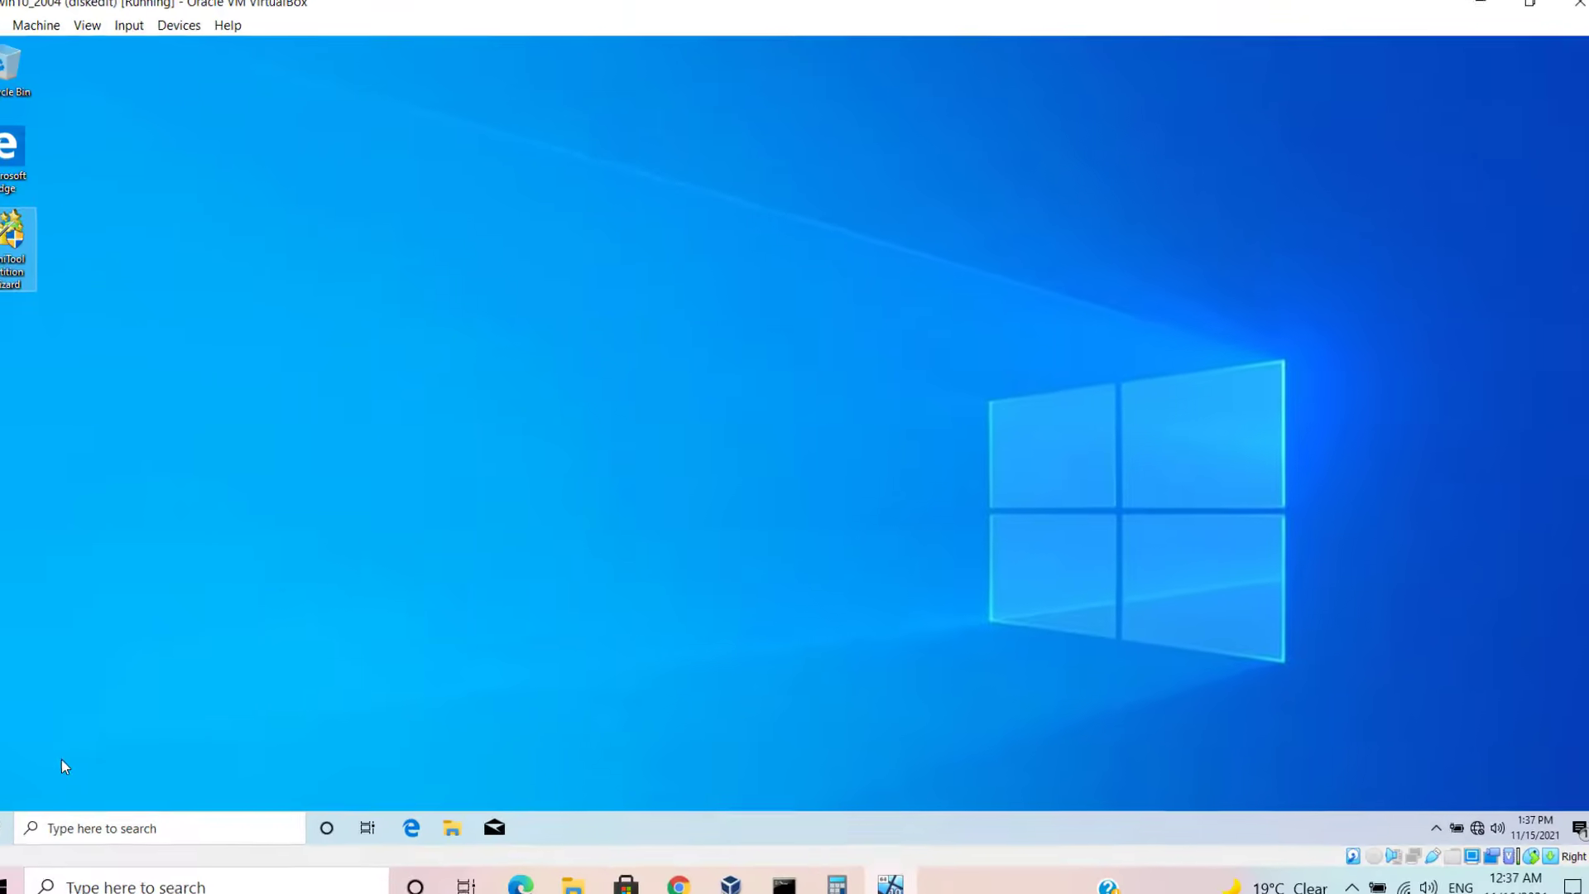
# Step: Open an elevated cmd via Run and execute 'MBR2GPT.EXE /allowfullos /convert'
pyautogui.rightClick(1, 828)
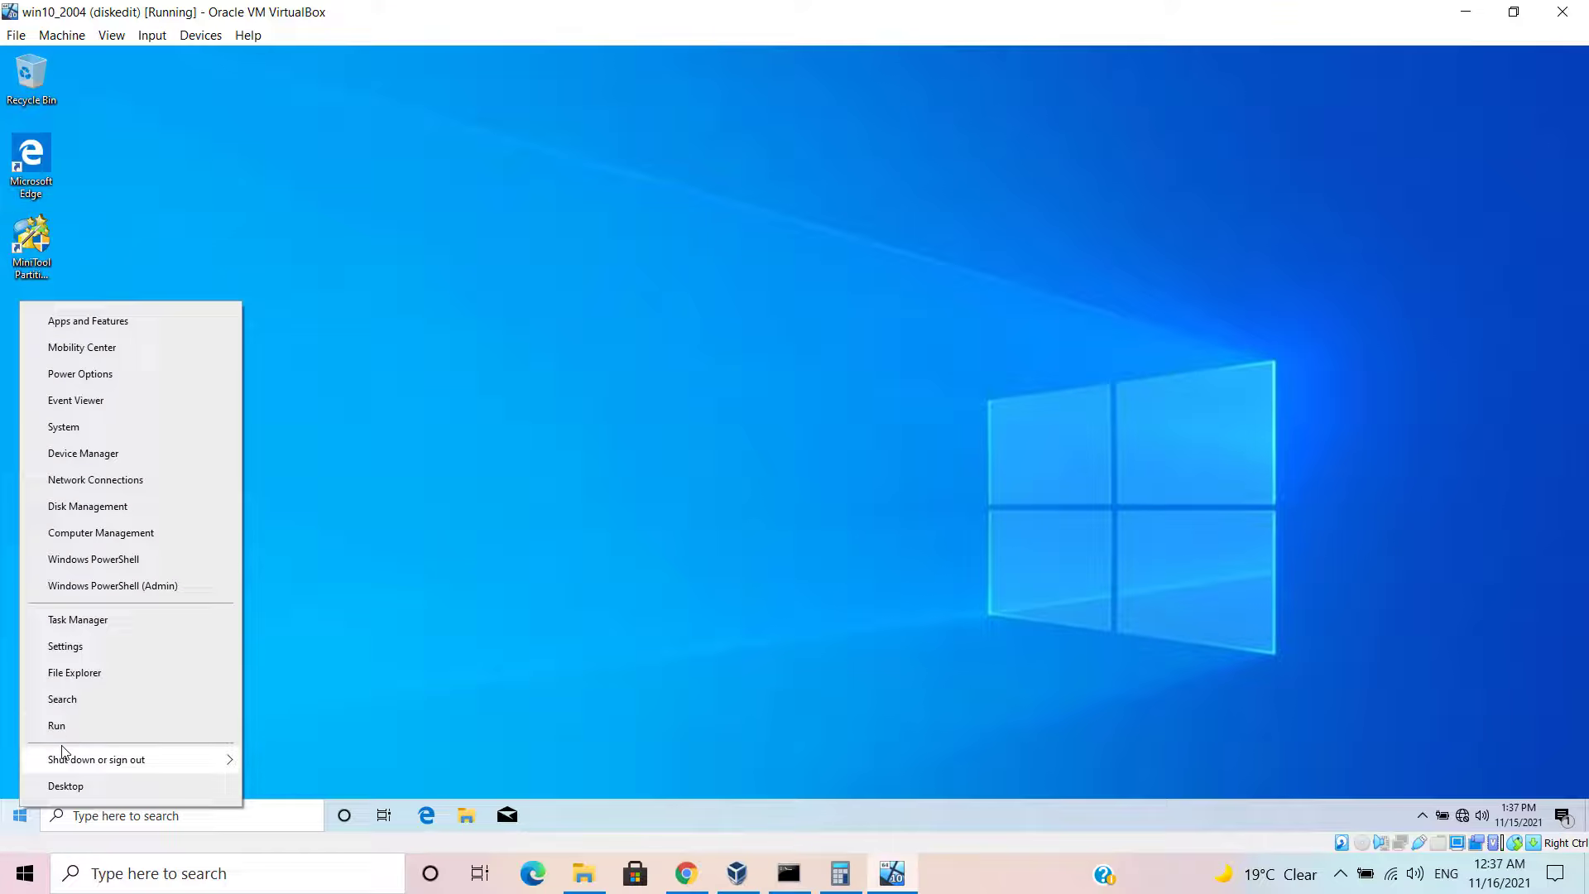
pyautogui.click(71, 728)
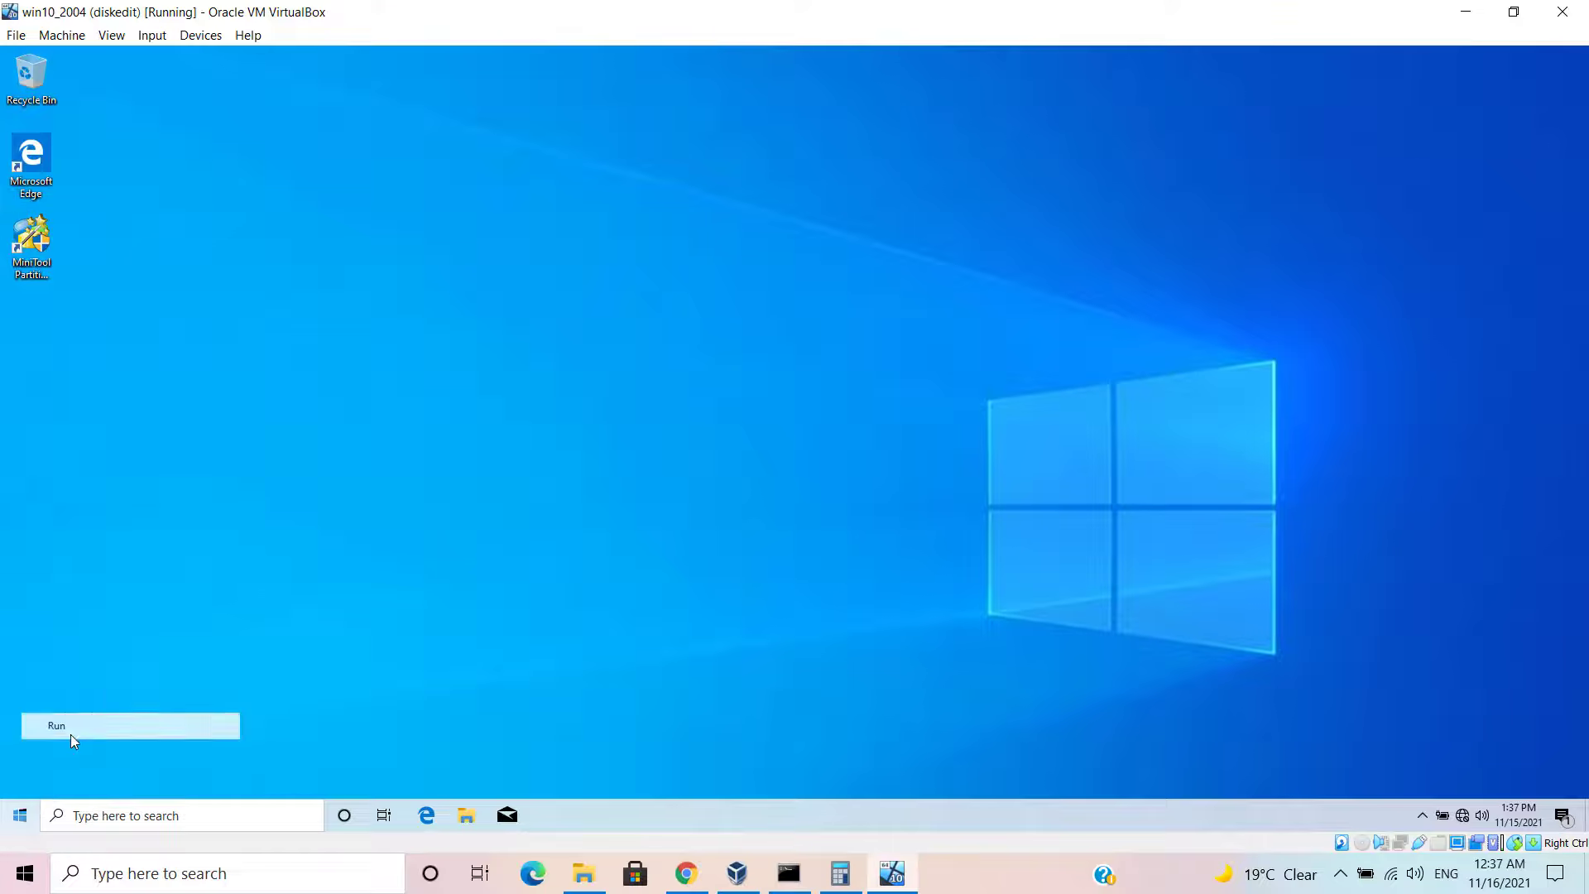
pyautogui.write('c')
pyautogui.click(71, 733)
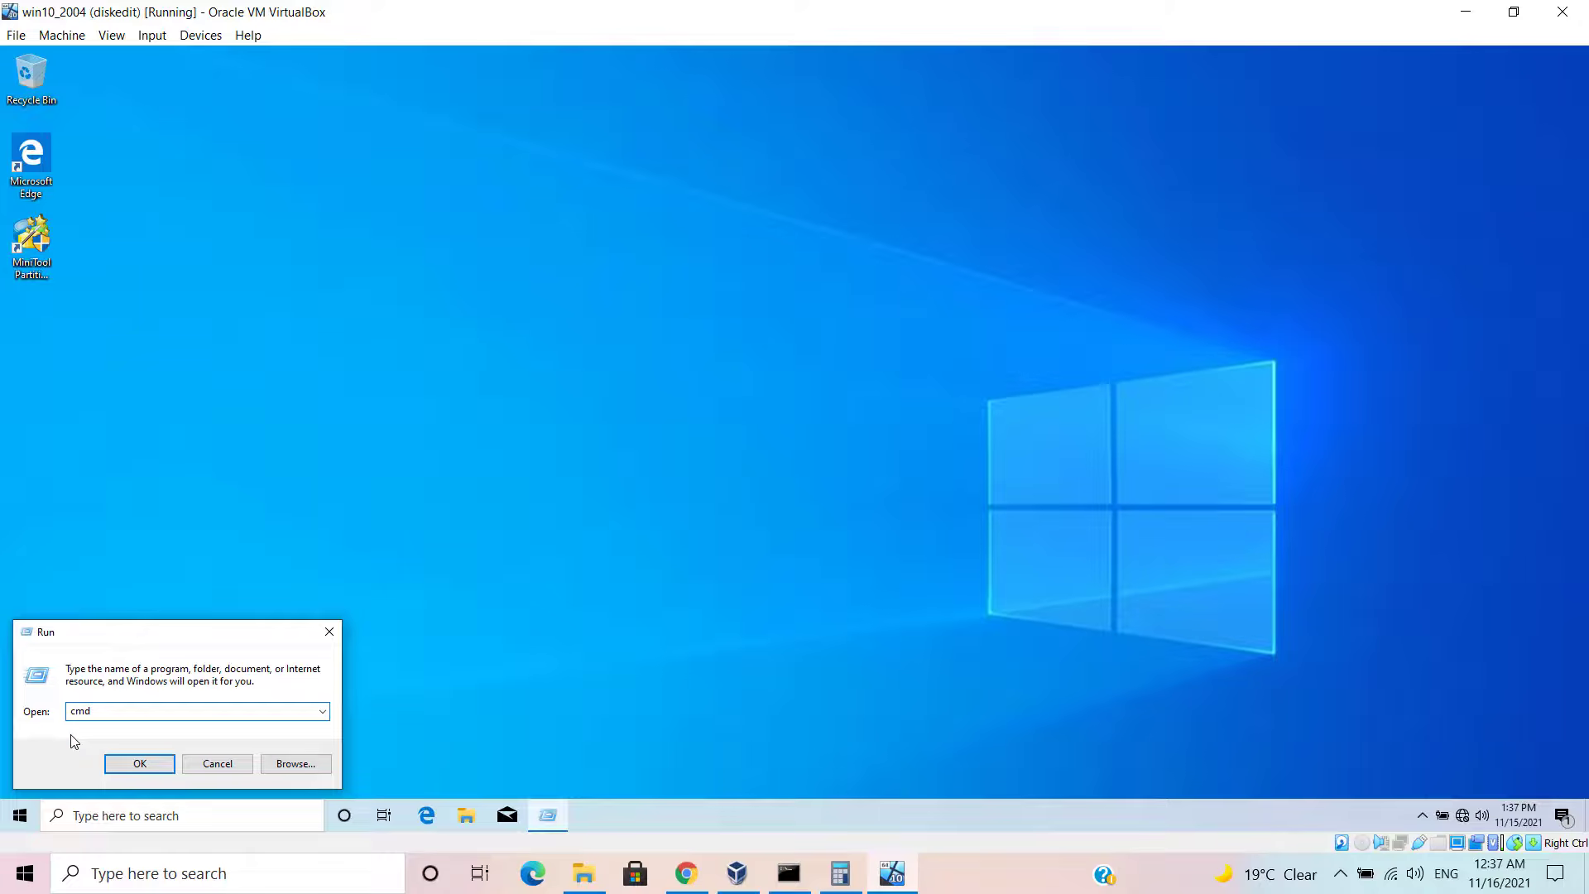
pyautogui.hotkey('ctrl', 'shift', 'Return')
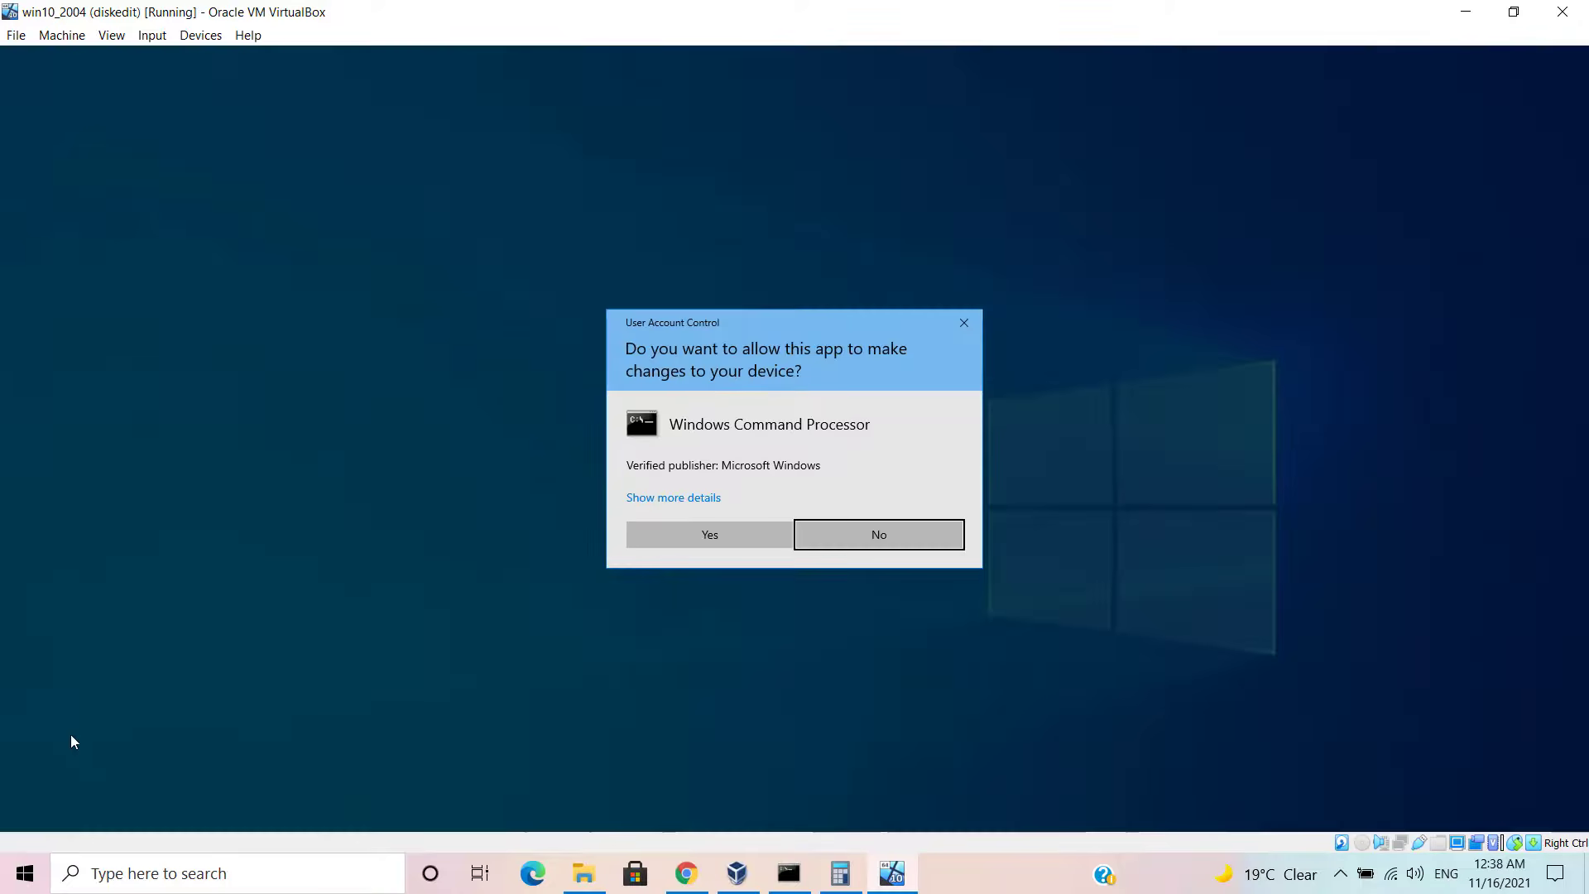
pyautogui.click(685, 544)
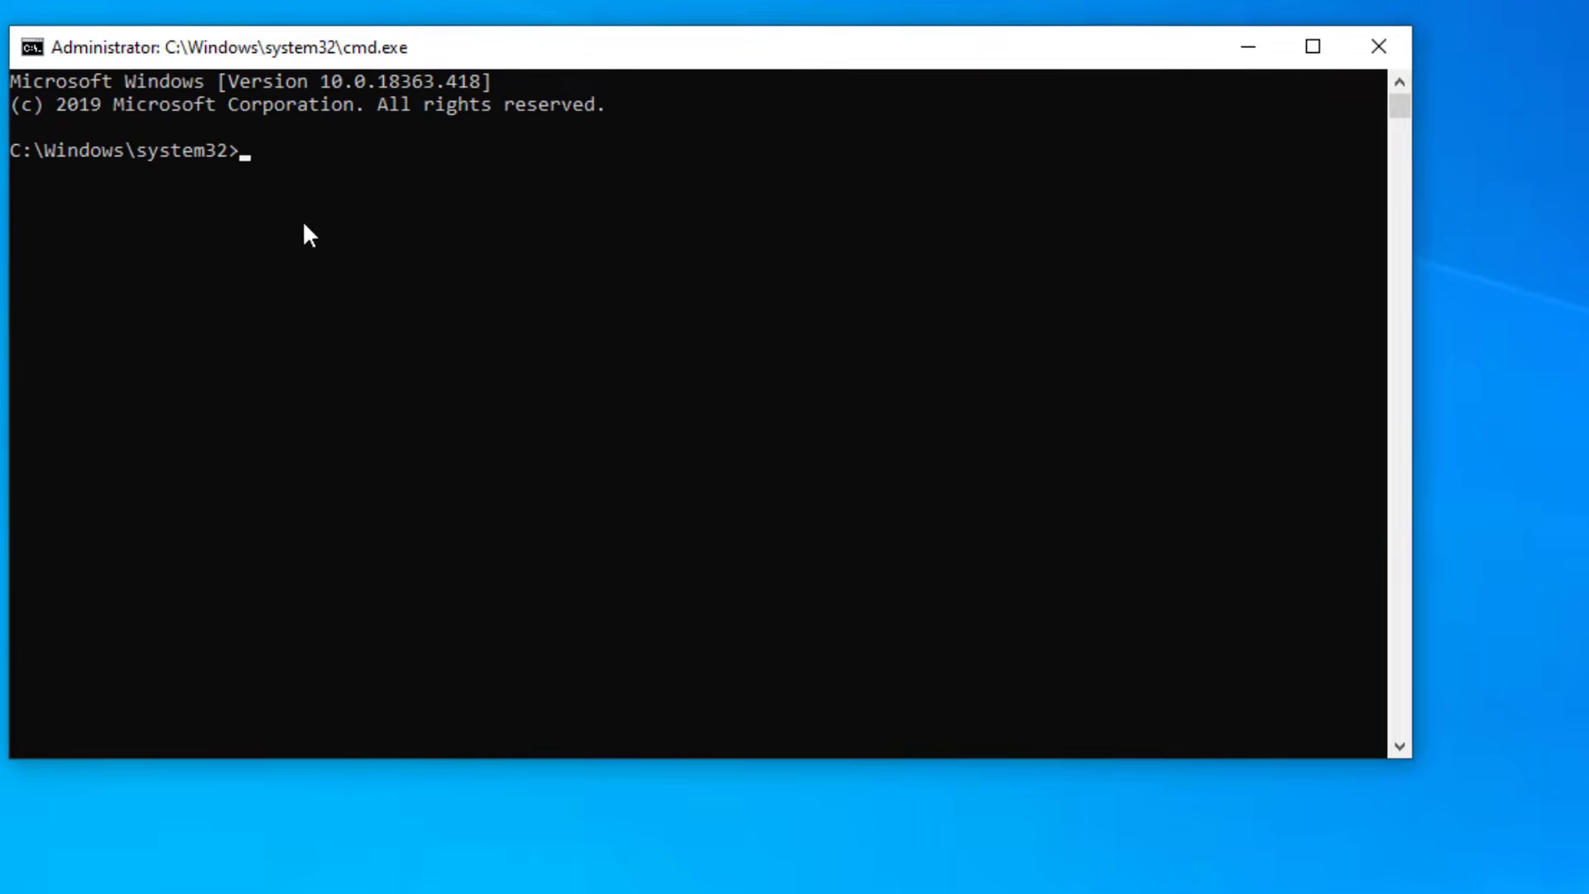
pyautogui.write('MBR2GPT.EXE /allow')
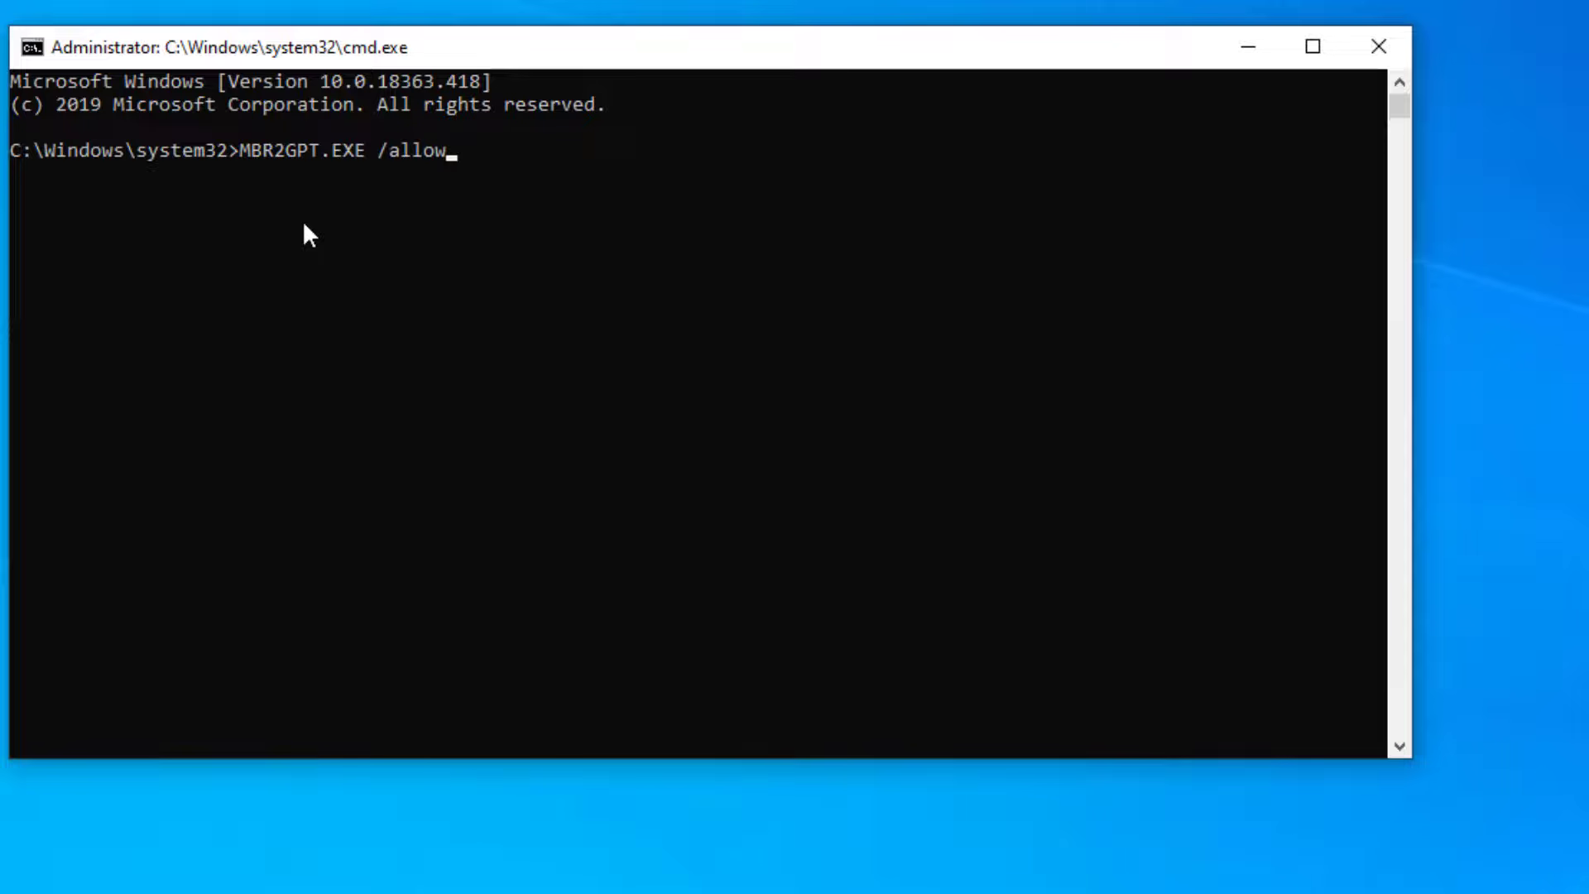
pyautogui.write('fullos /convert')
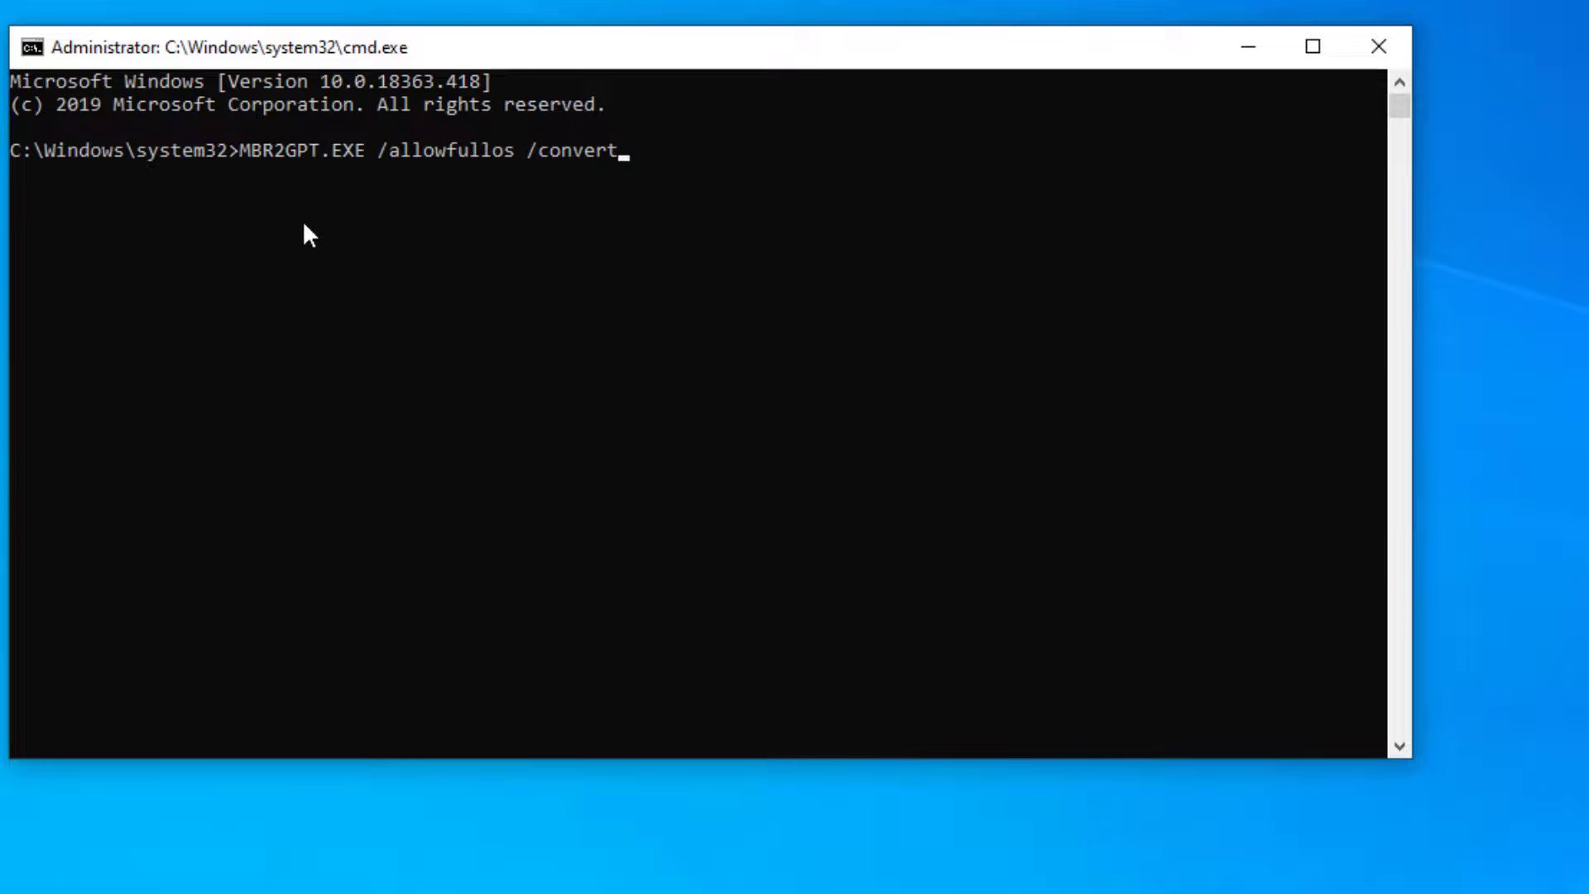
pyautogui.press('Return')
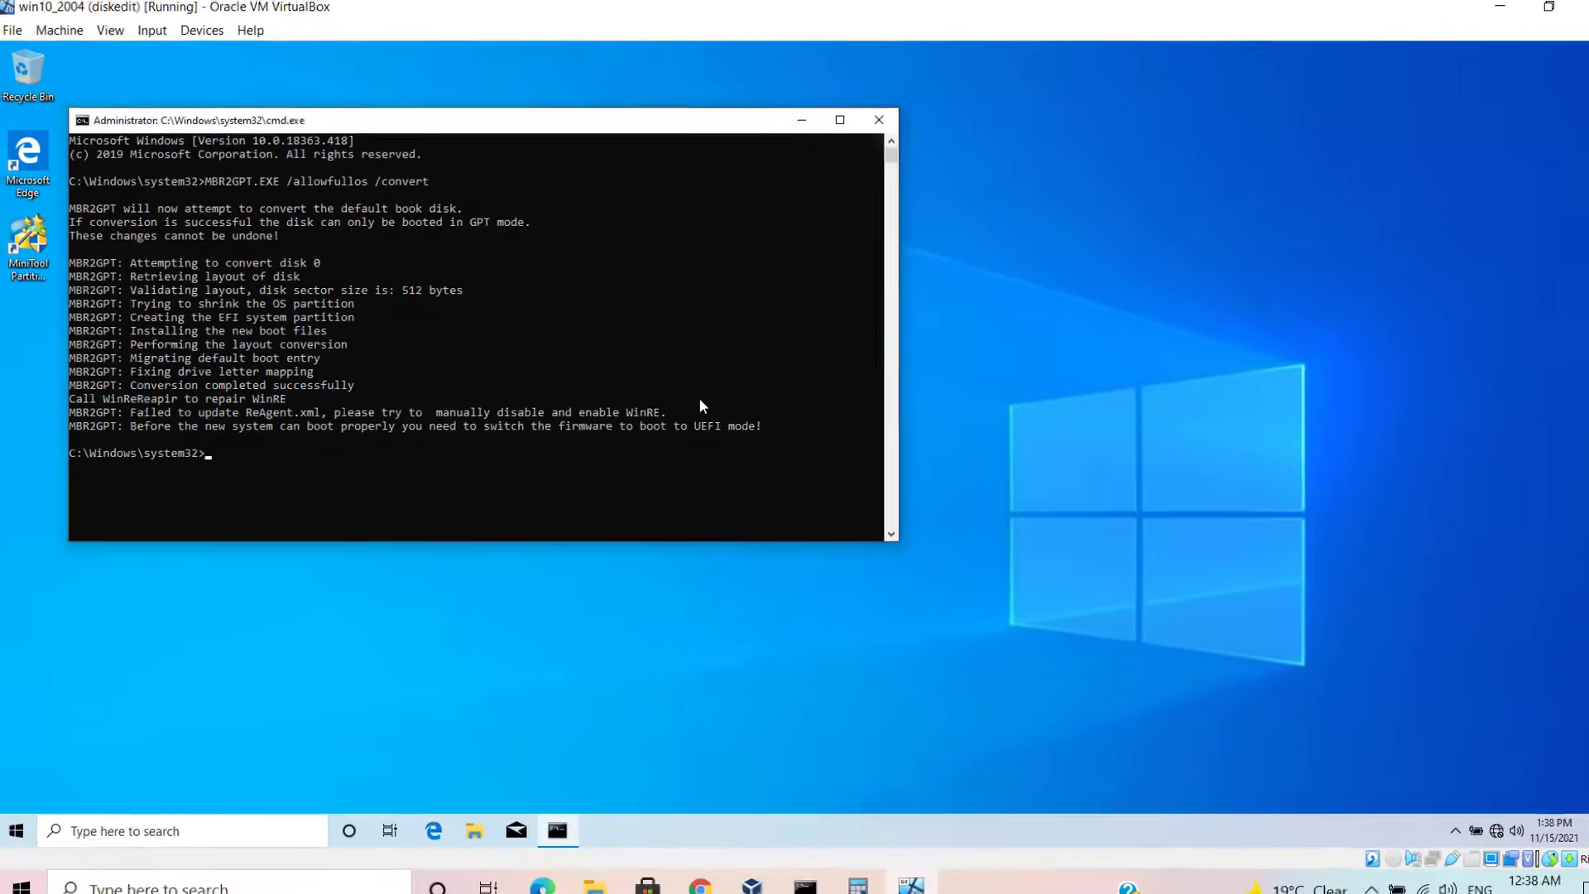
# Step: Open Disk Management and view Disk 0's Volumes tab showing GUID Partition Table (GPT)
pyautogui.rightClick(20, 815)
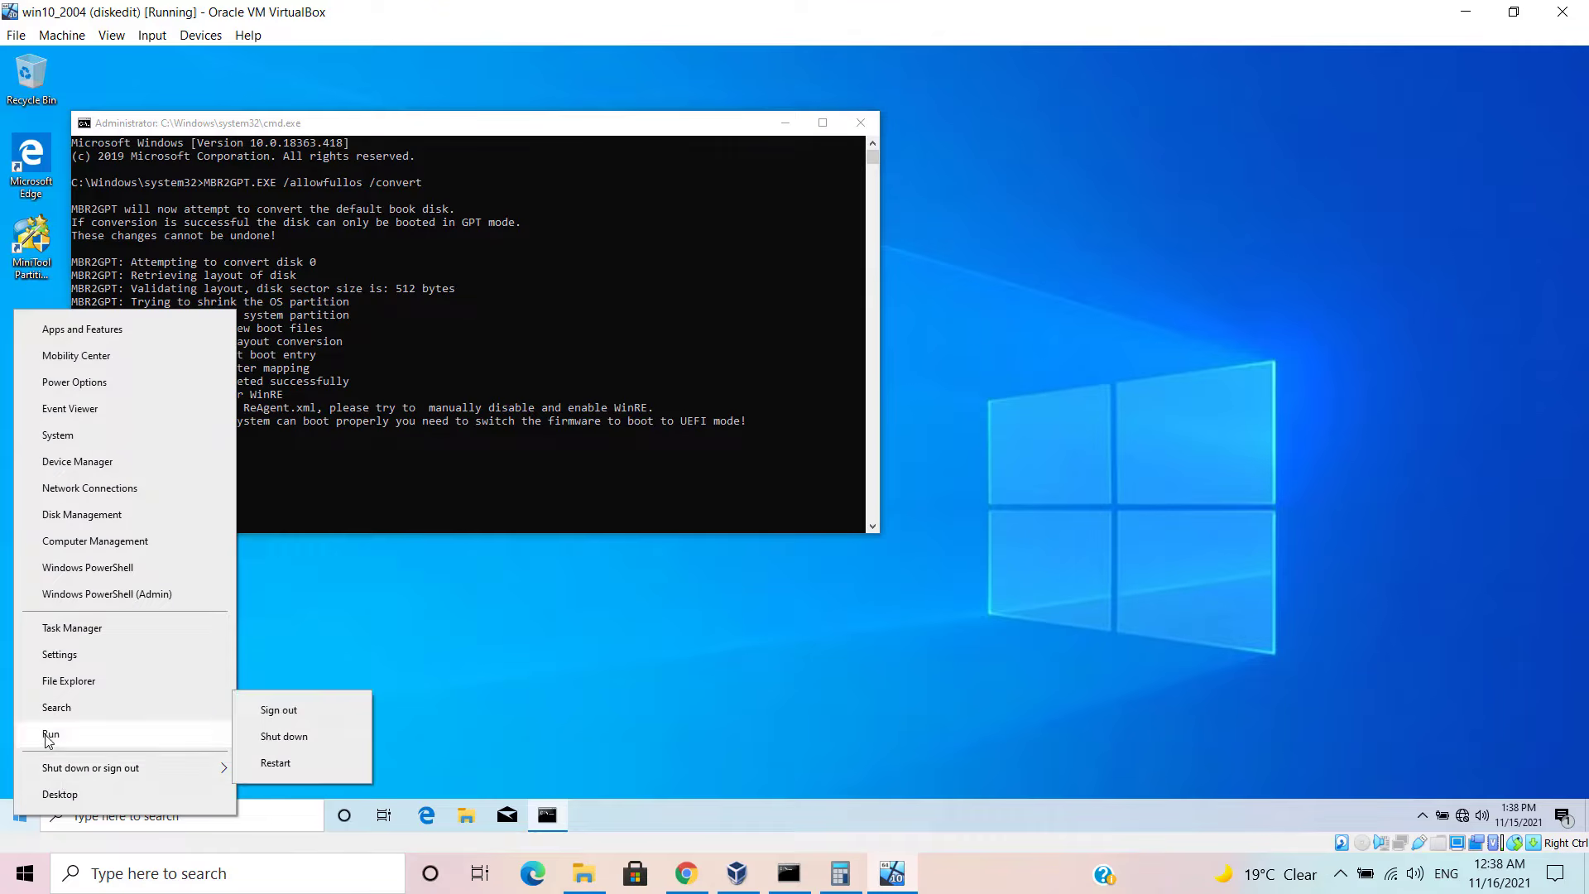
pyautogui.moveTo(68, 772)
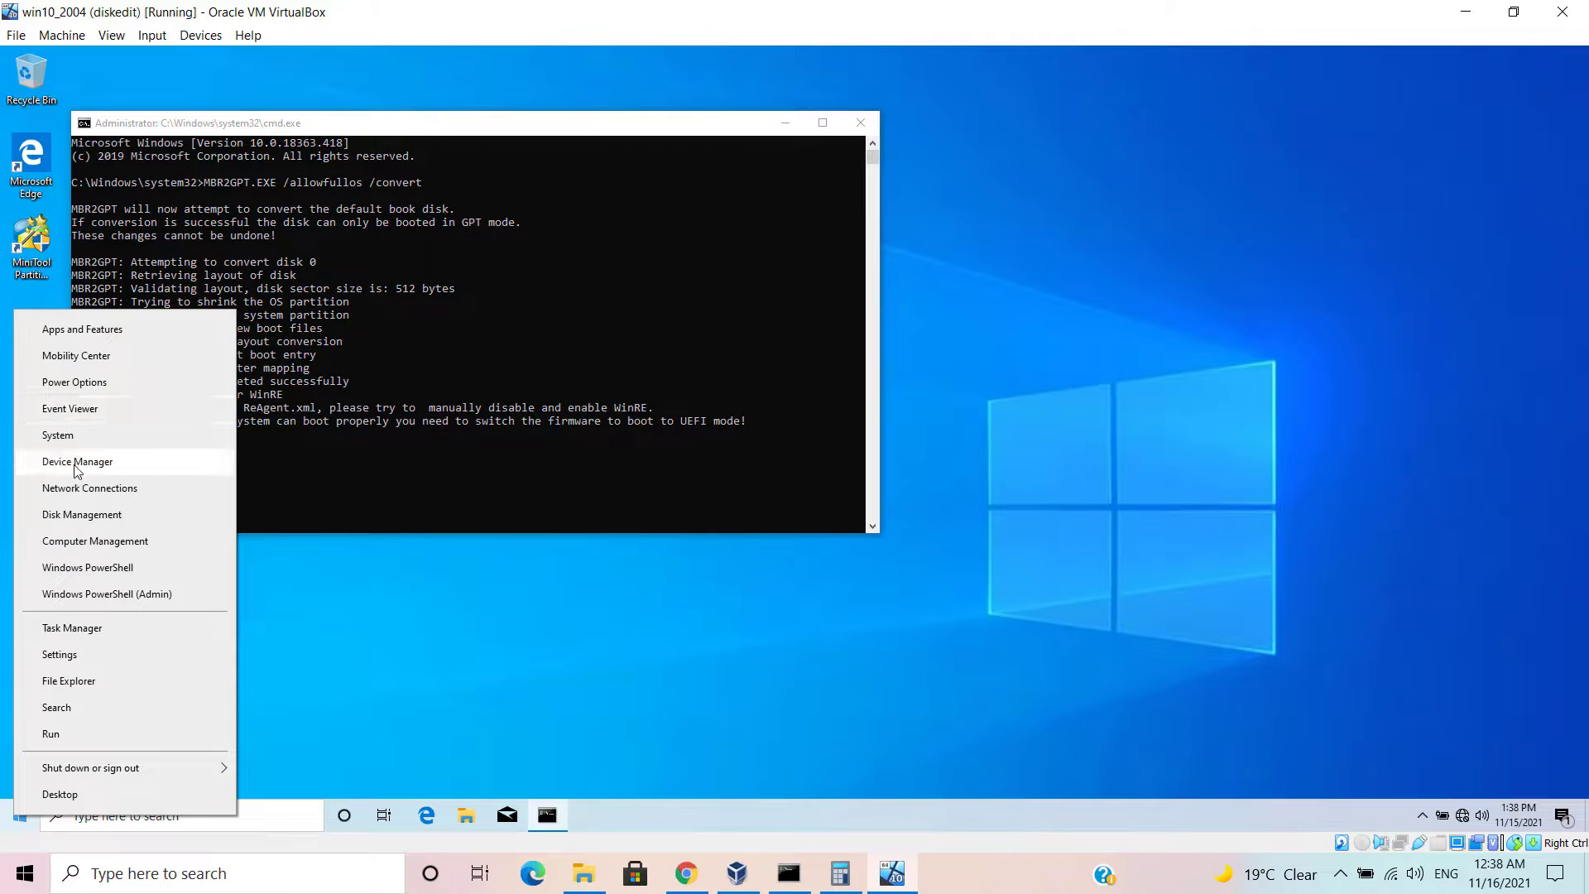
pyautogui.click(94, 517)
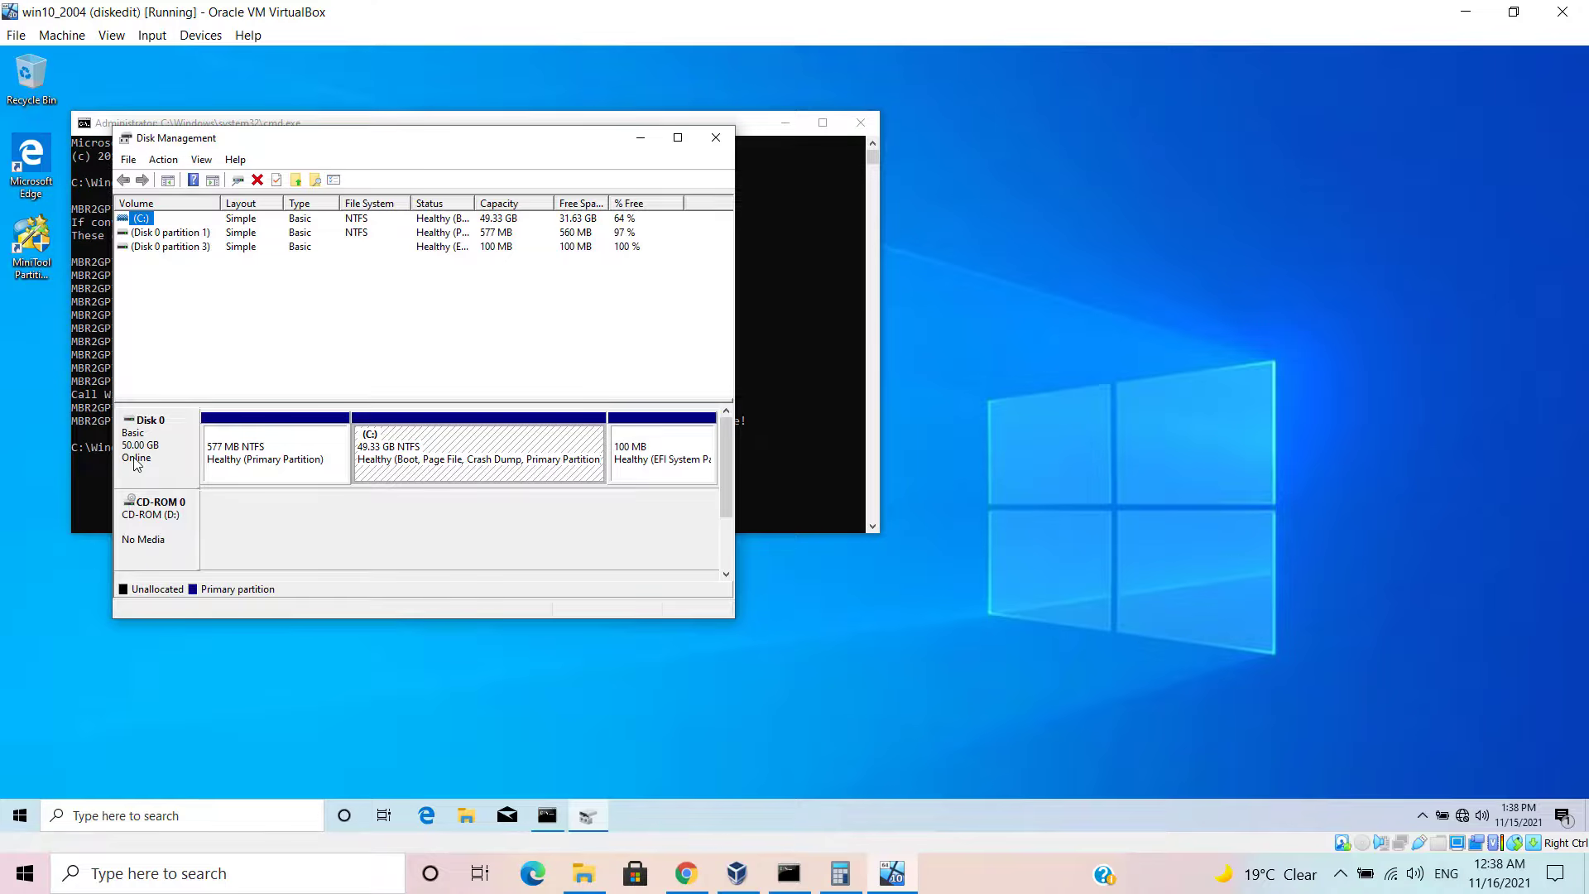
pyautogui.rightClick(137, 464)
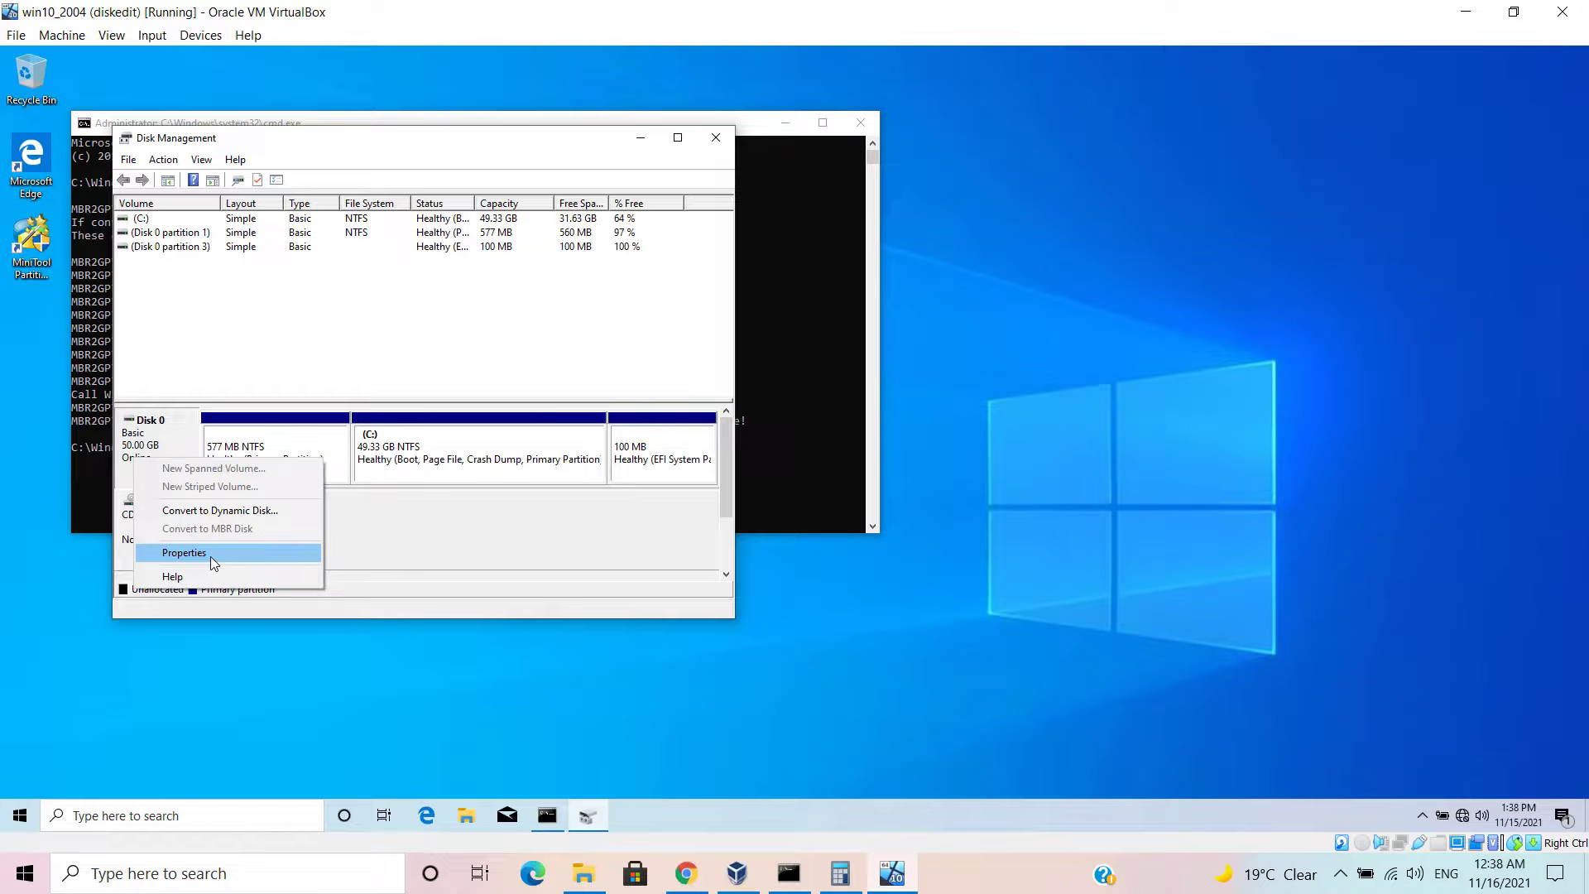
pyautogui.click(210, 556)
pyautogui.click(218, 196)
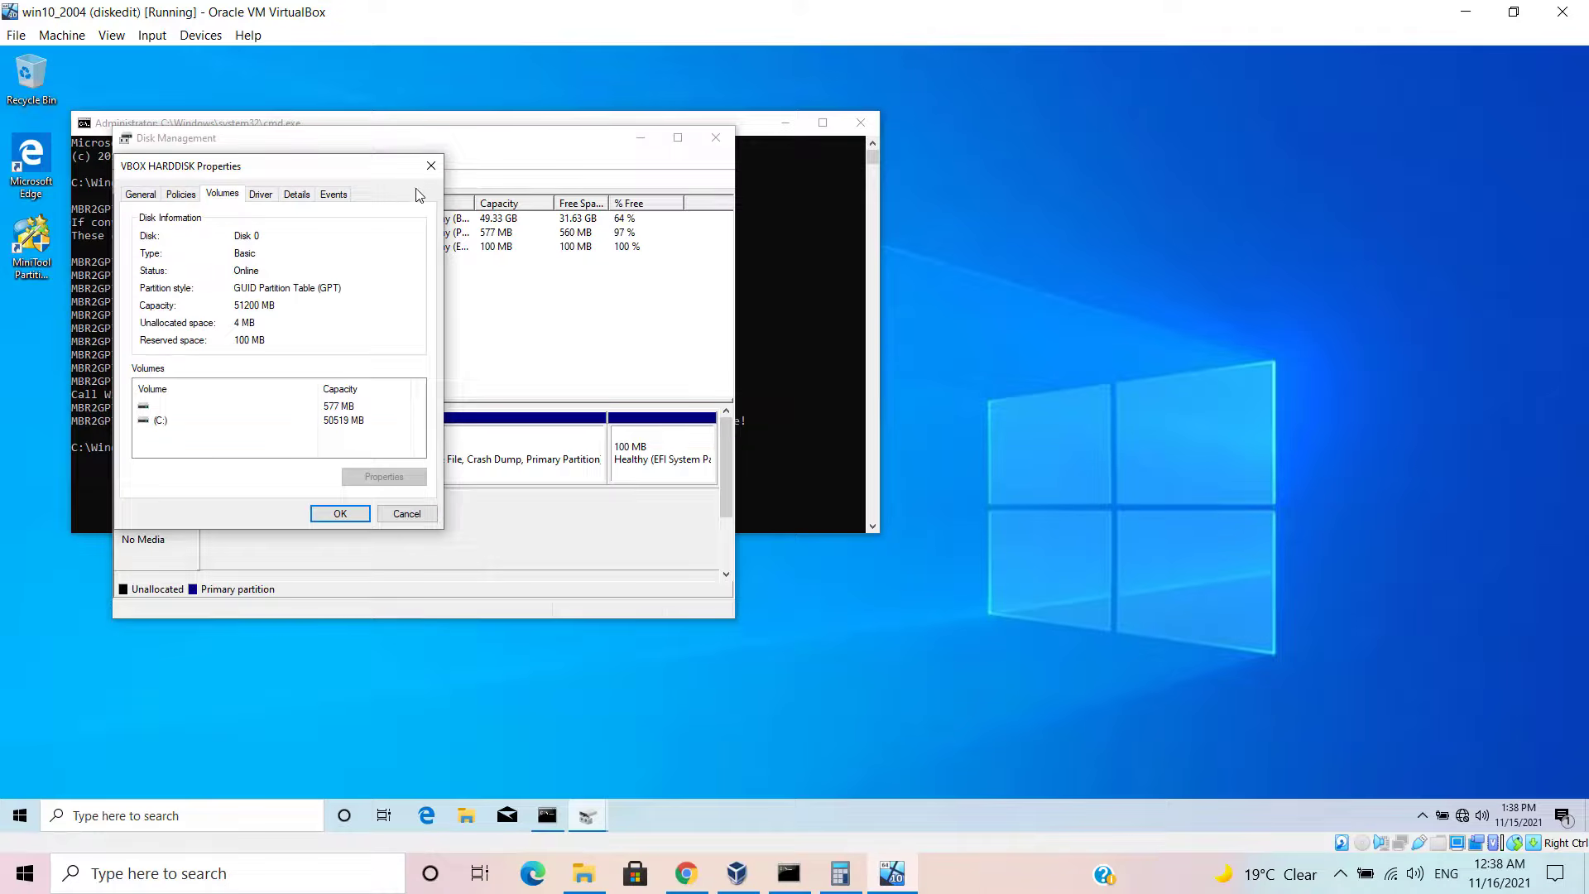
# Step: Close the disk properties, Disk Management and the command prompt
pyautogui.click(431, 165)
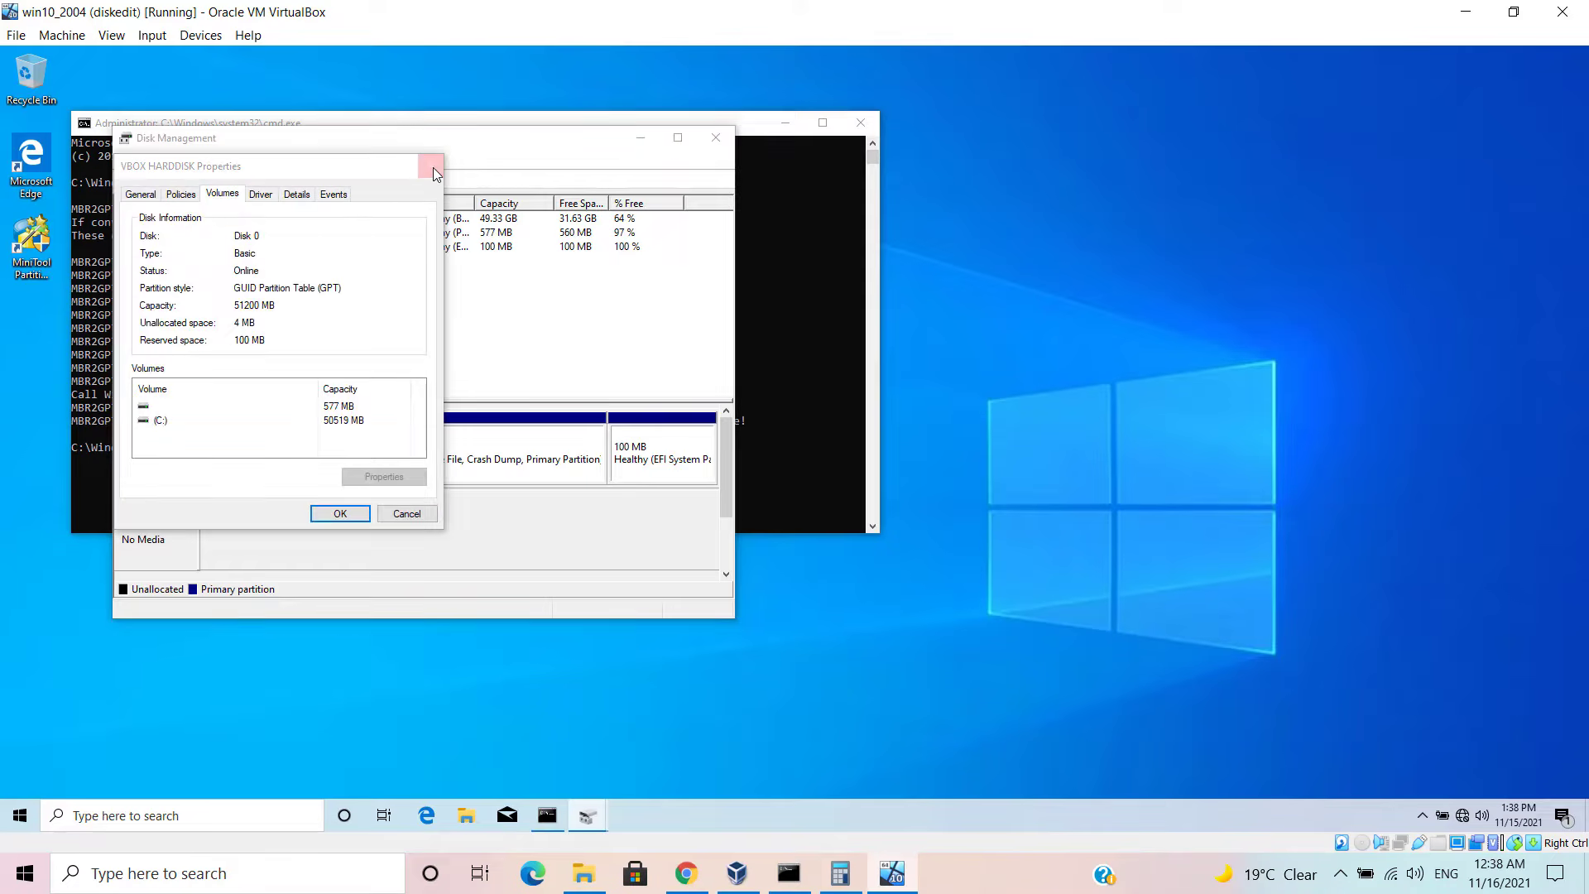
pyautogui.click(716, 137)
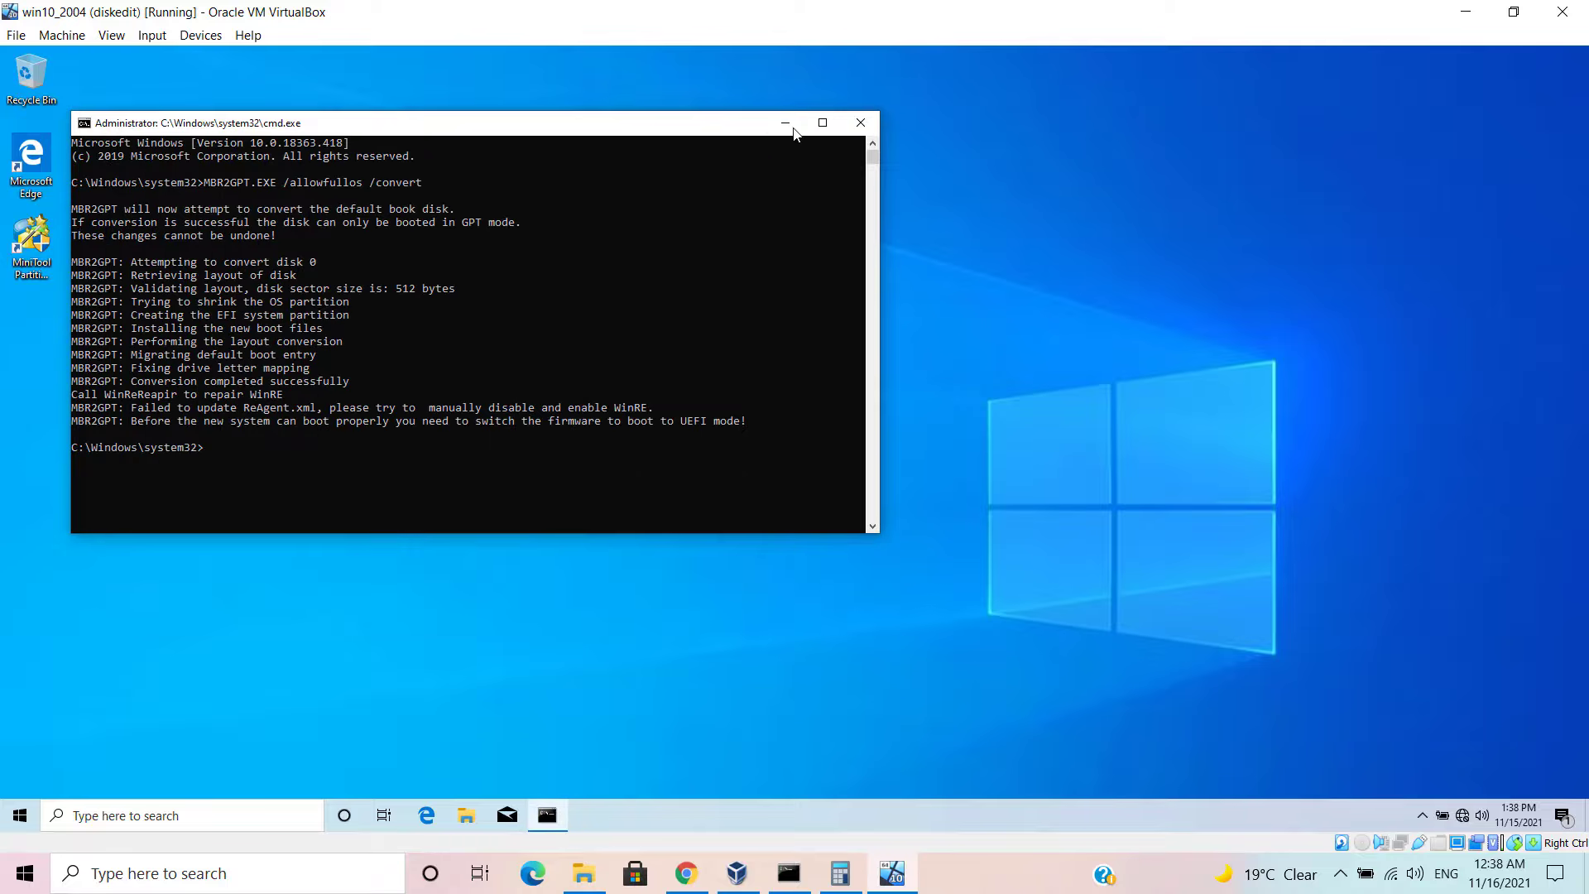
pyautogui.click(861, 124)
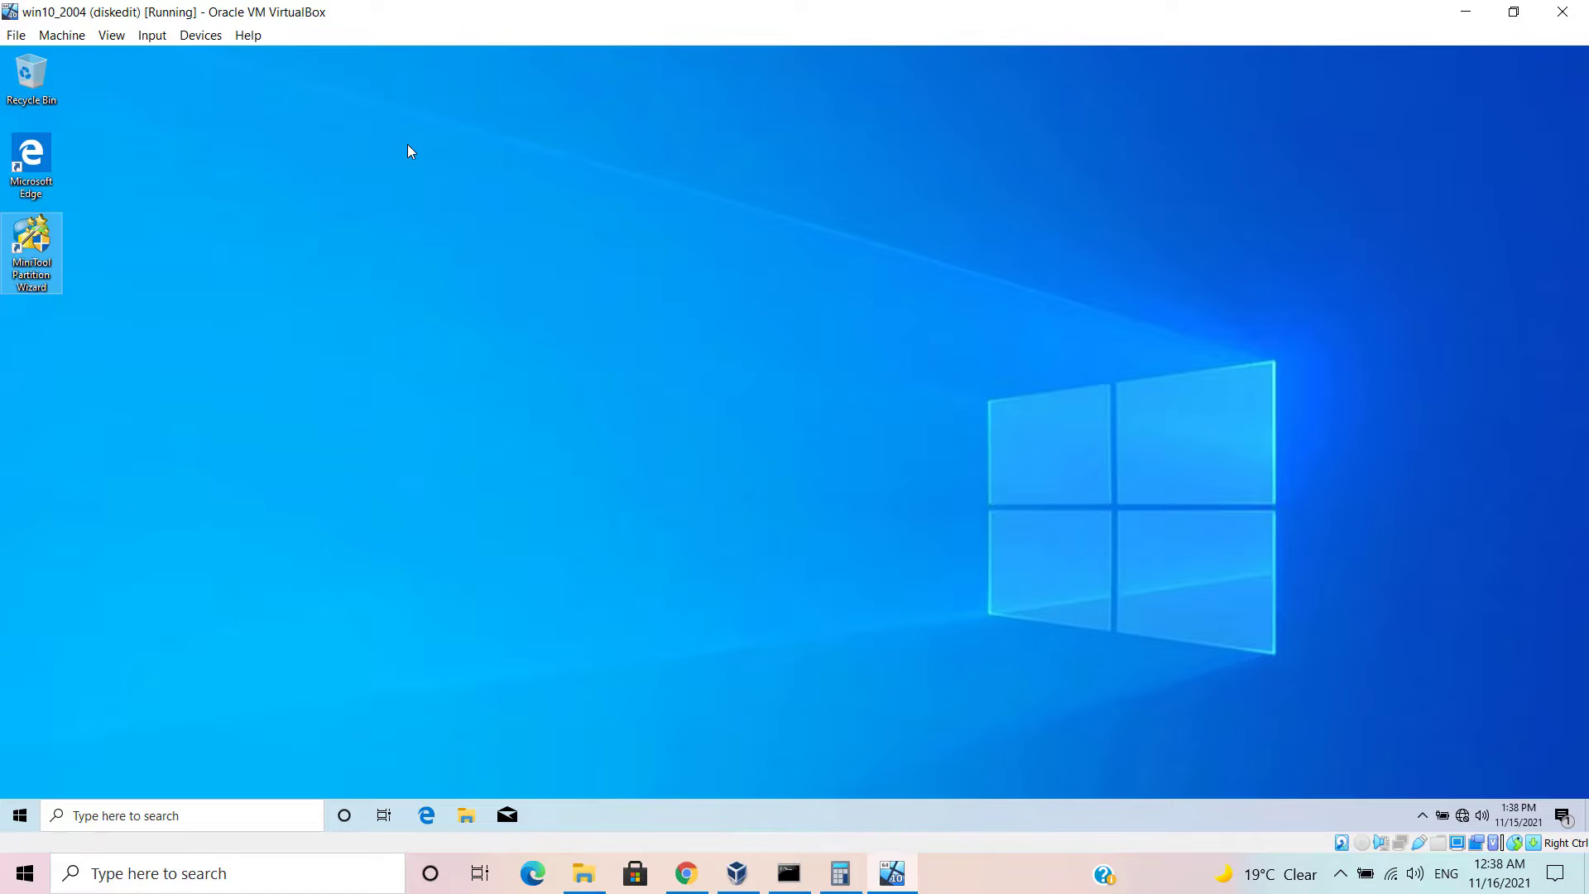
# Step: Shut down the Windows 10 guest from the Start button's power menu
pyautogui.rightClick(23, 821)
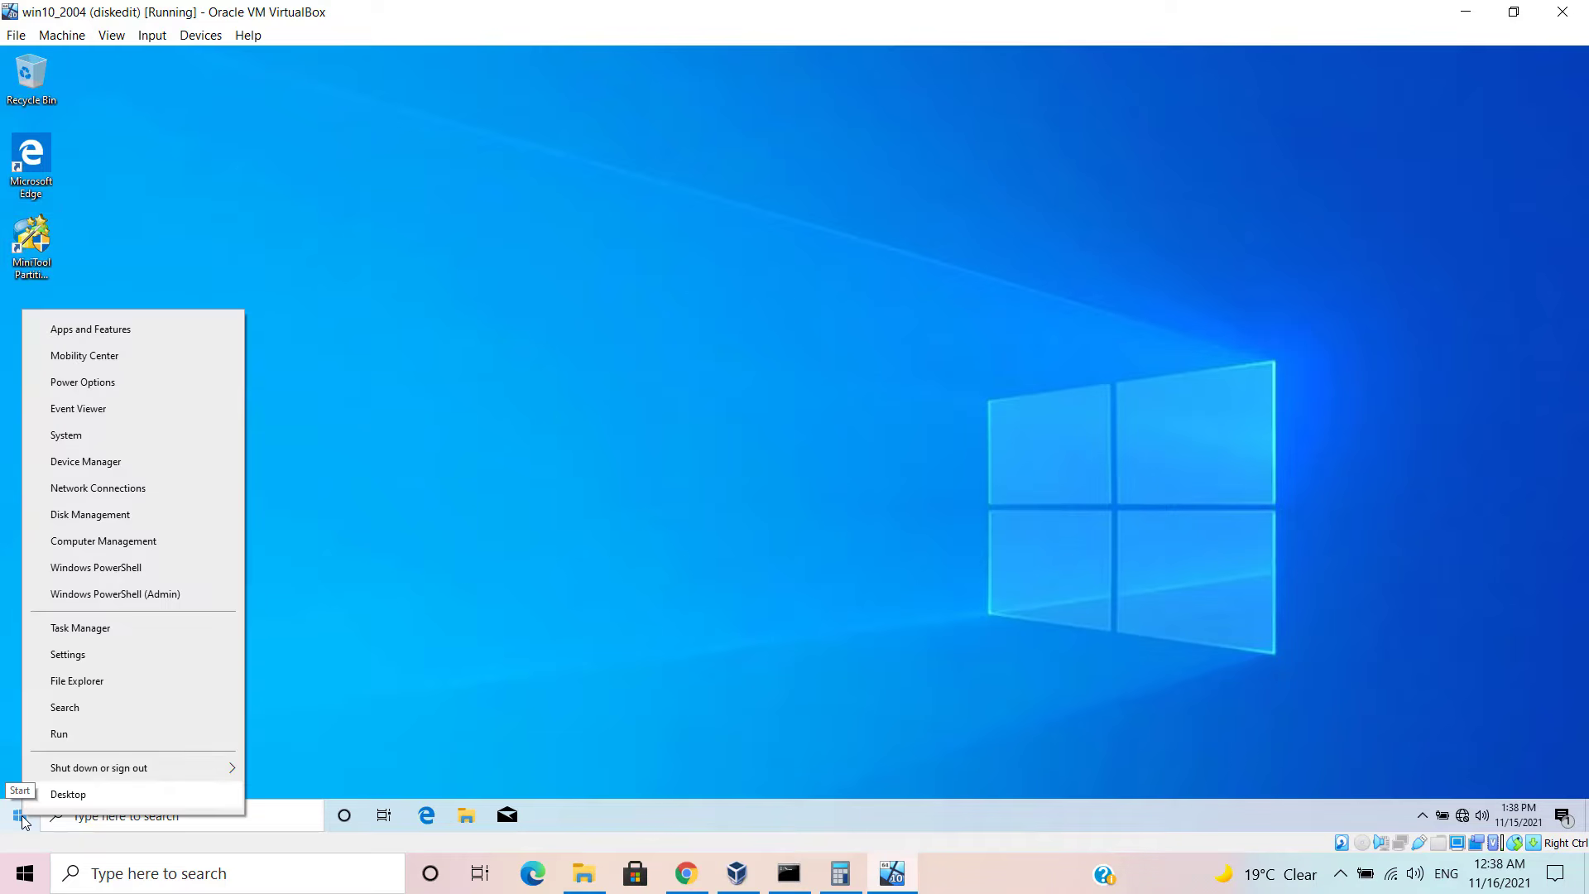
pyautogui.moveTo(142, 772)
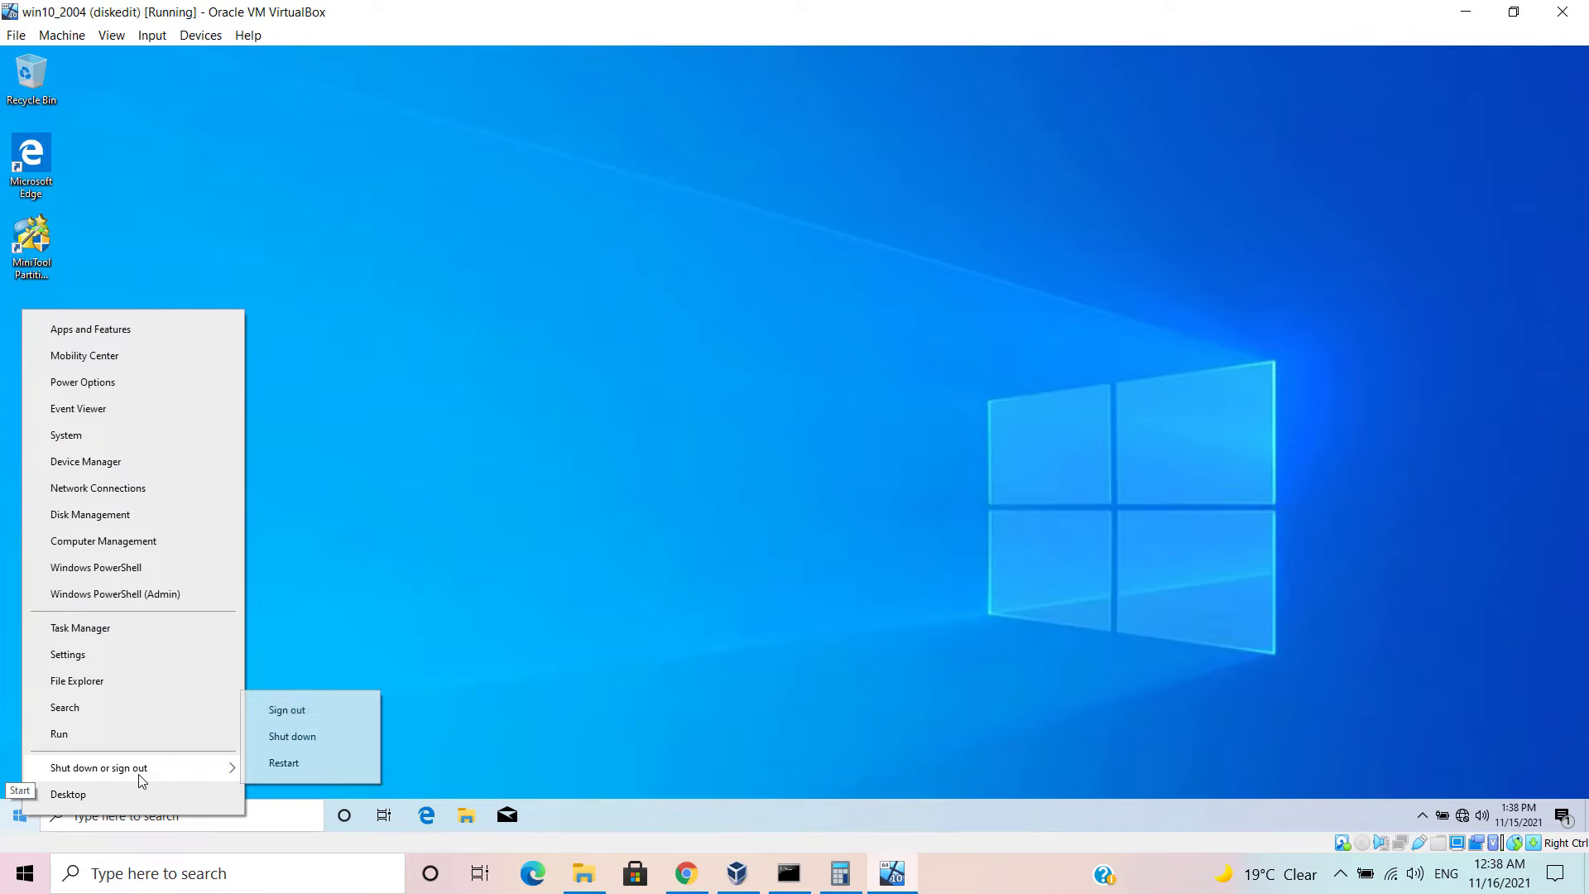
pyautogui.click(285, 737)
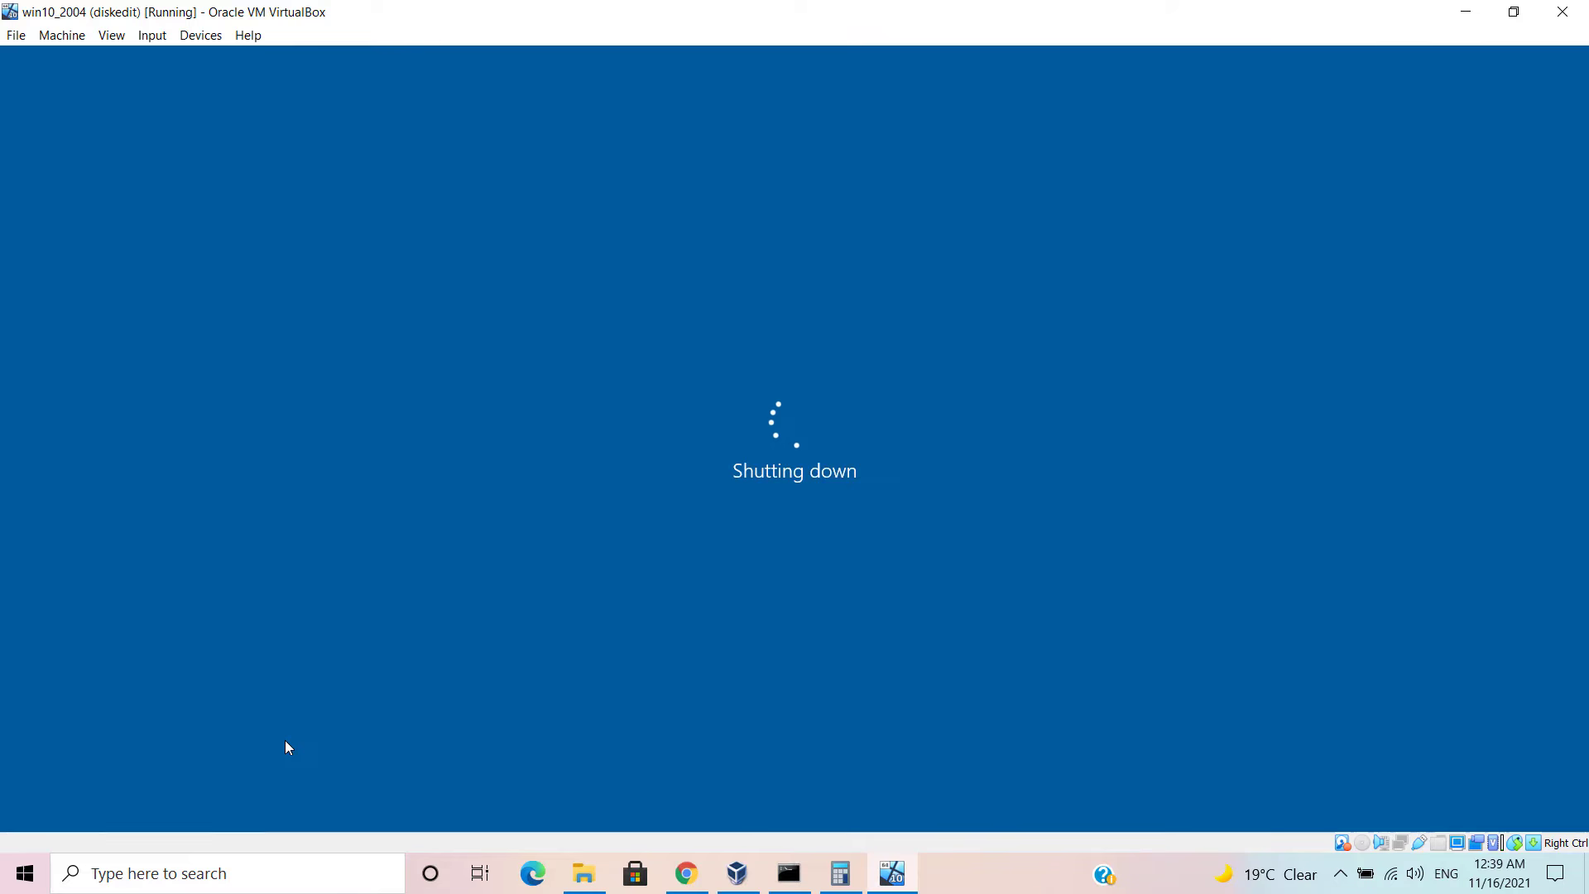